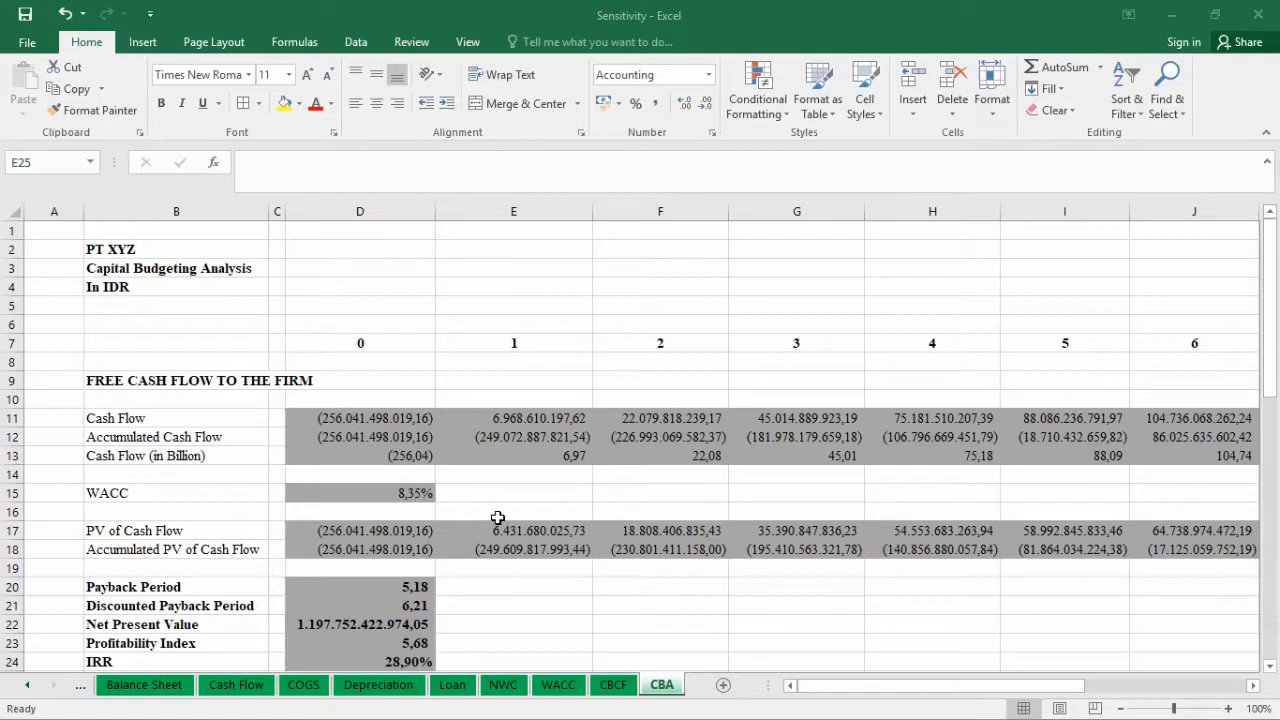
Go from the CBA sheet to the Sensitive sheet.
scroll(498, 518, down, 2)
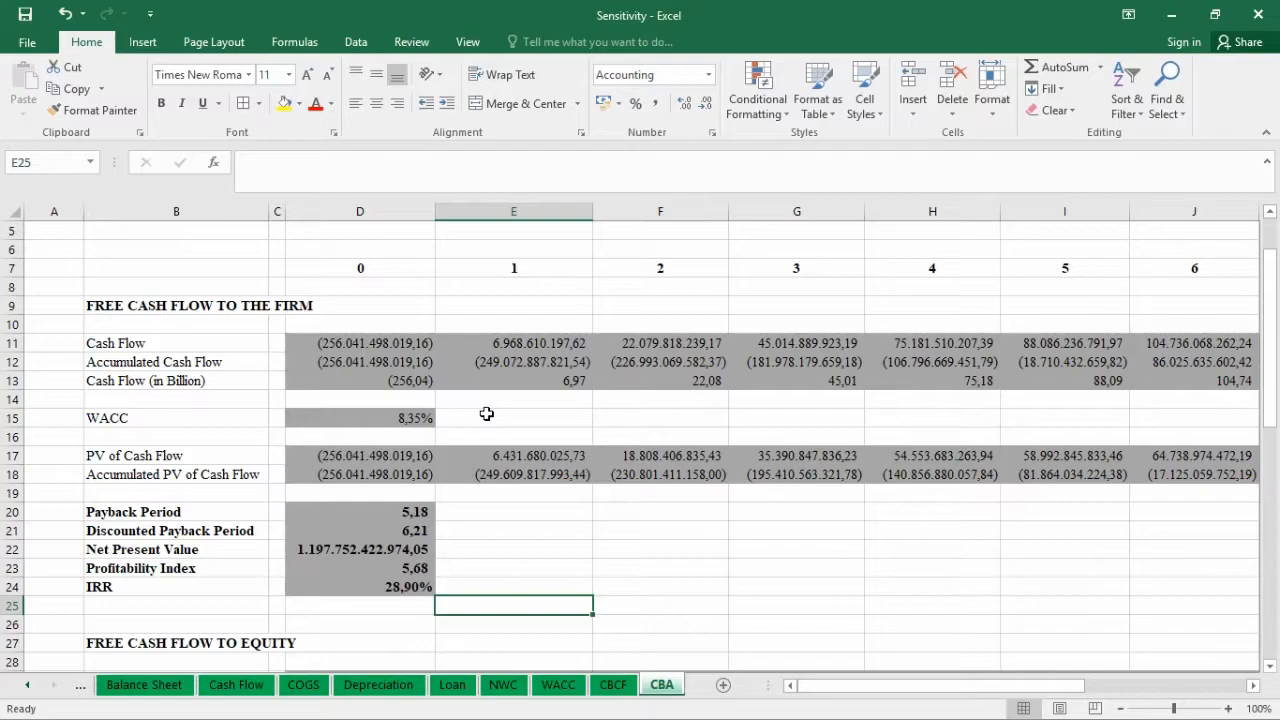
right_click(35, 685)
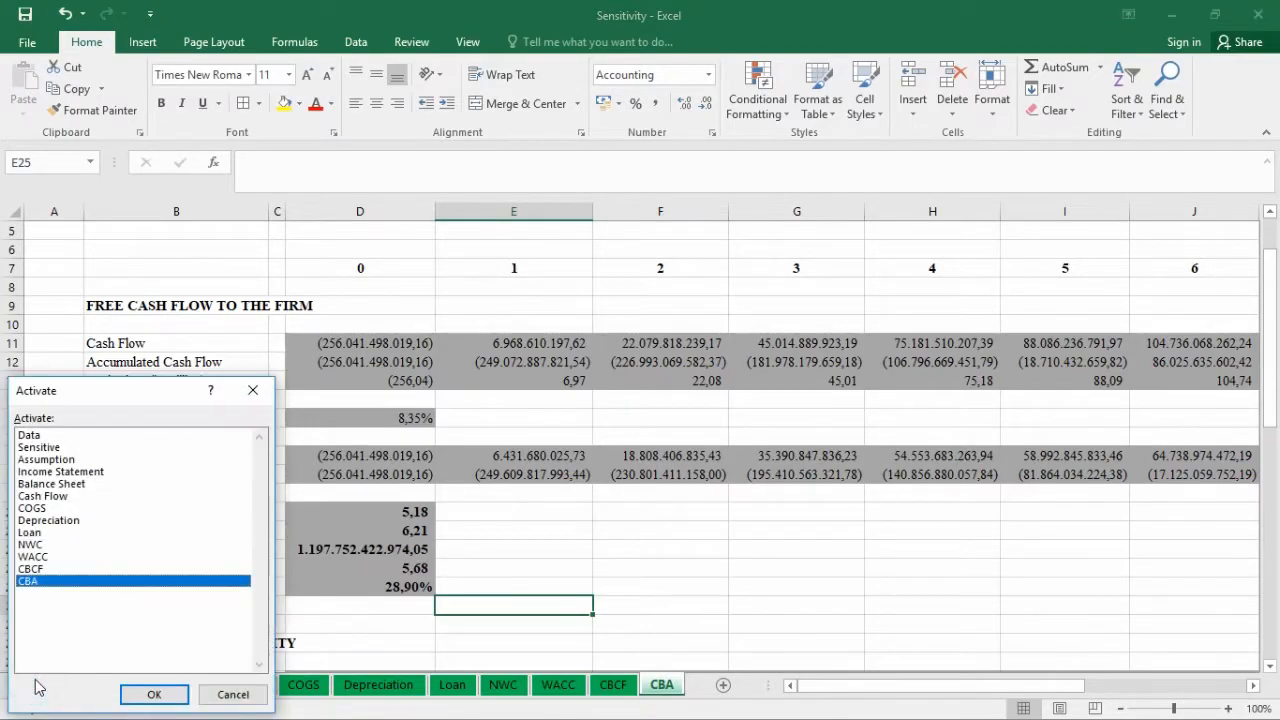
click(43, 450)
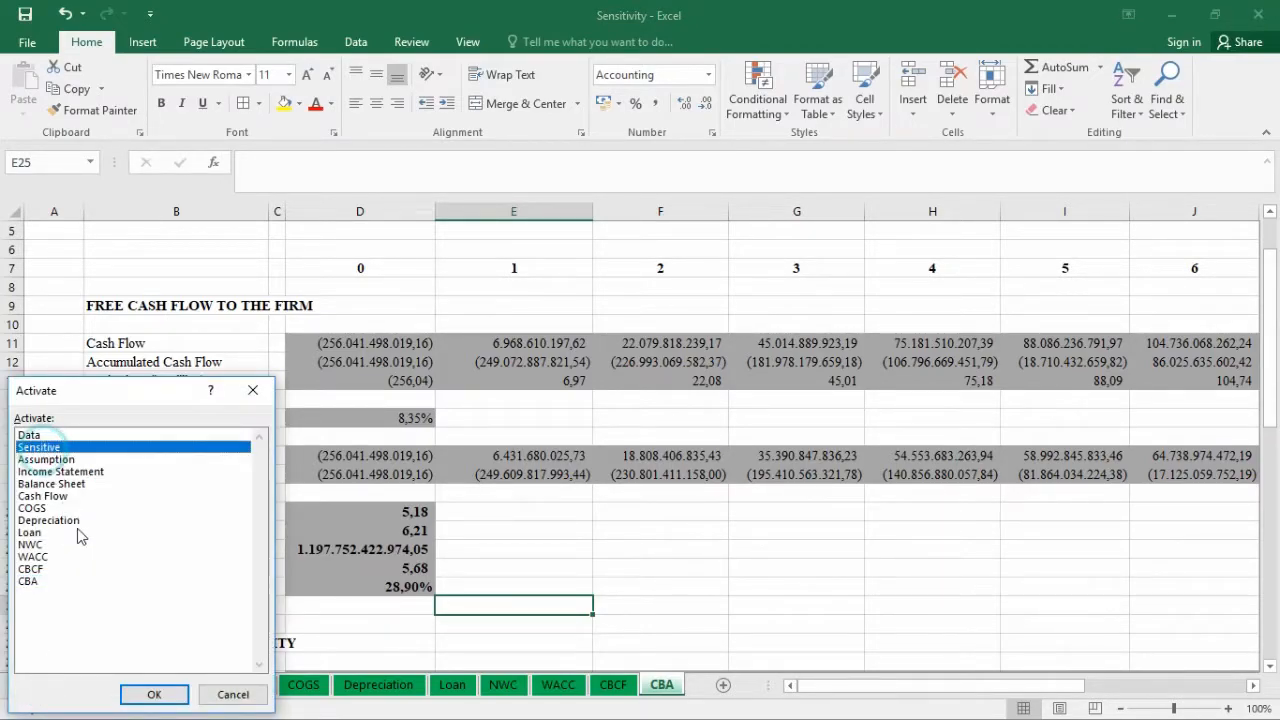
click(136, 695)
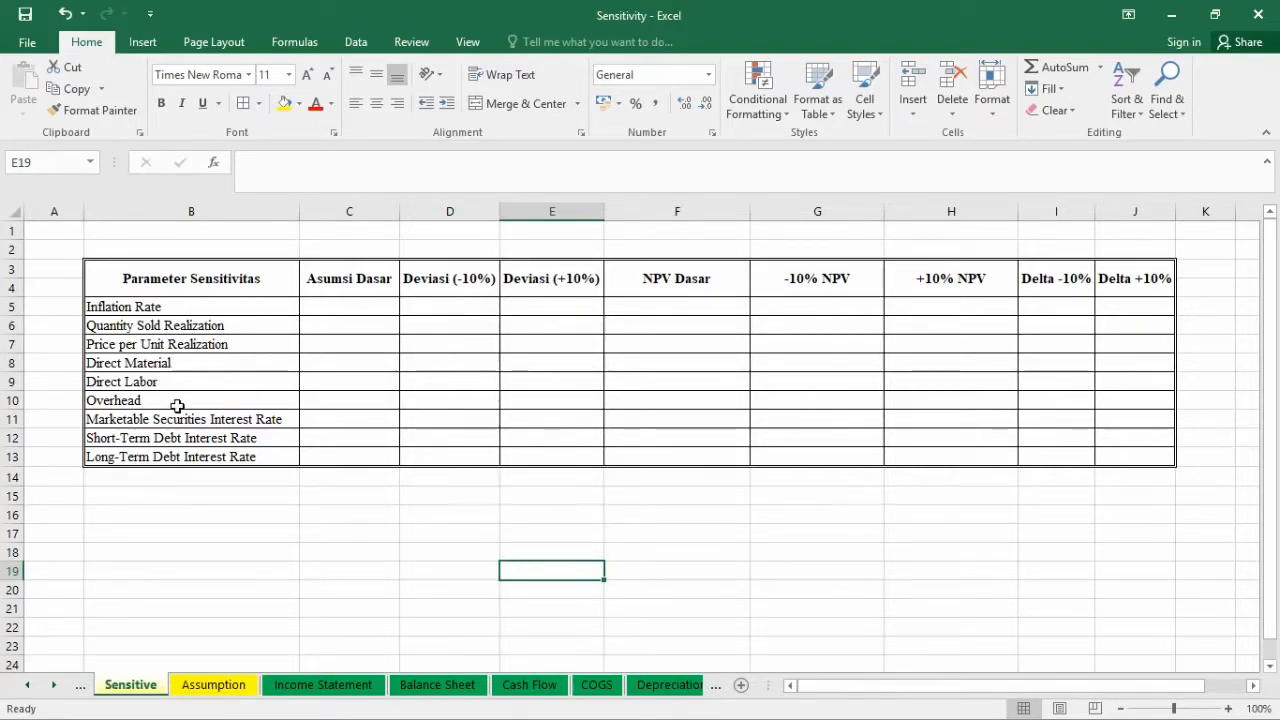
Link the Inflation Rate base assumption in C5 to Assumption!D27.
click(325, 310)
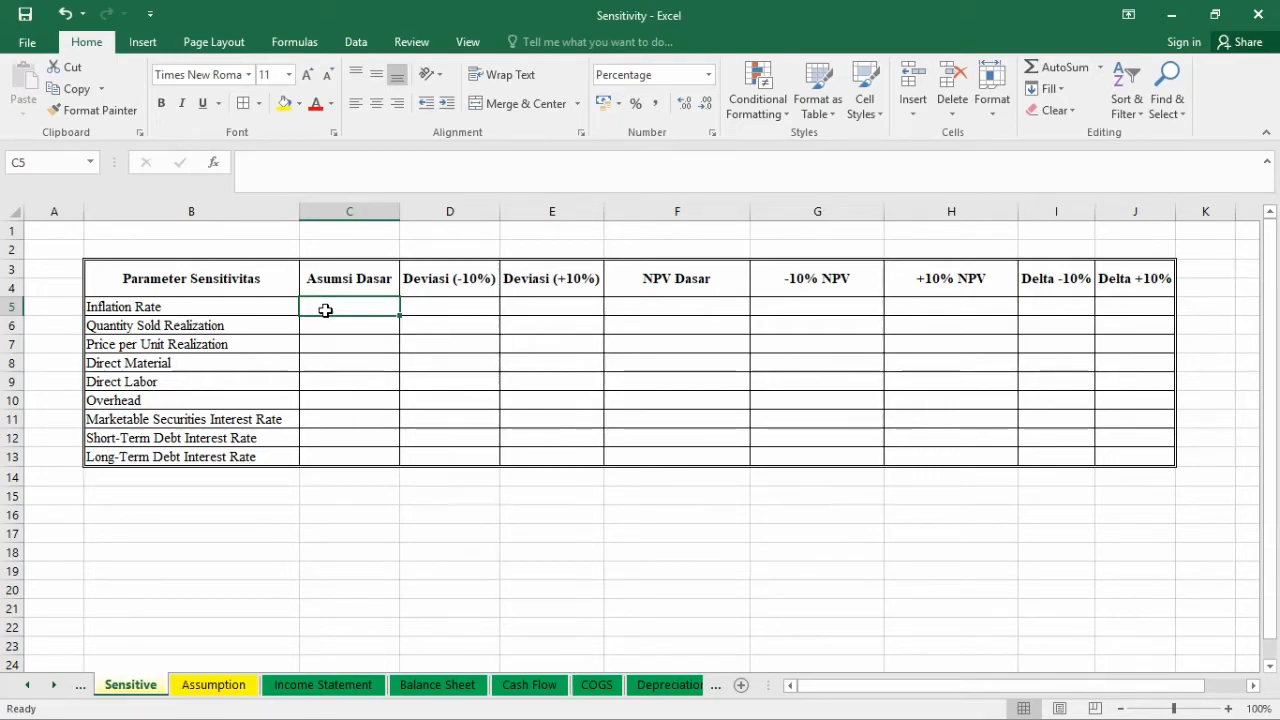
click(489, 306)
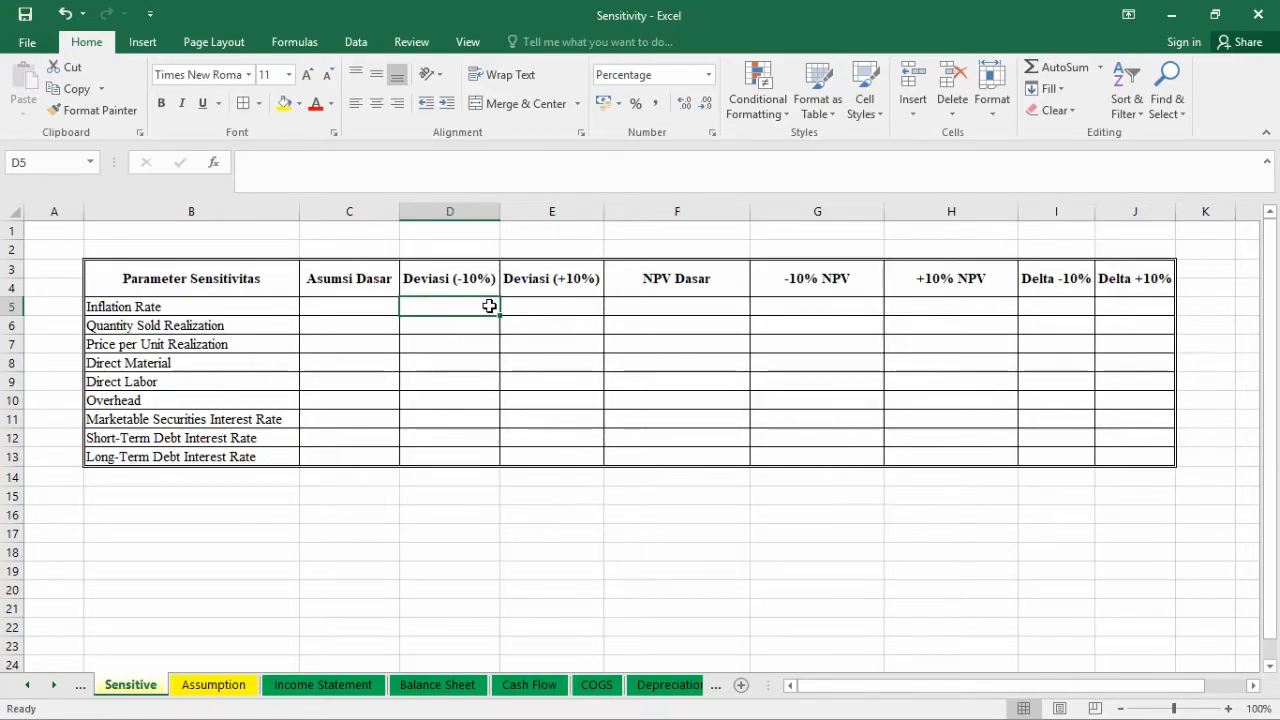
click(349, 304)
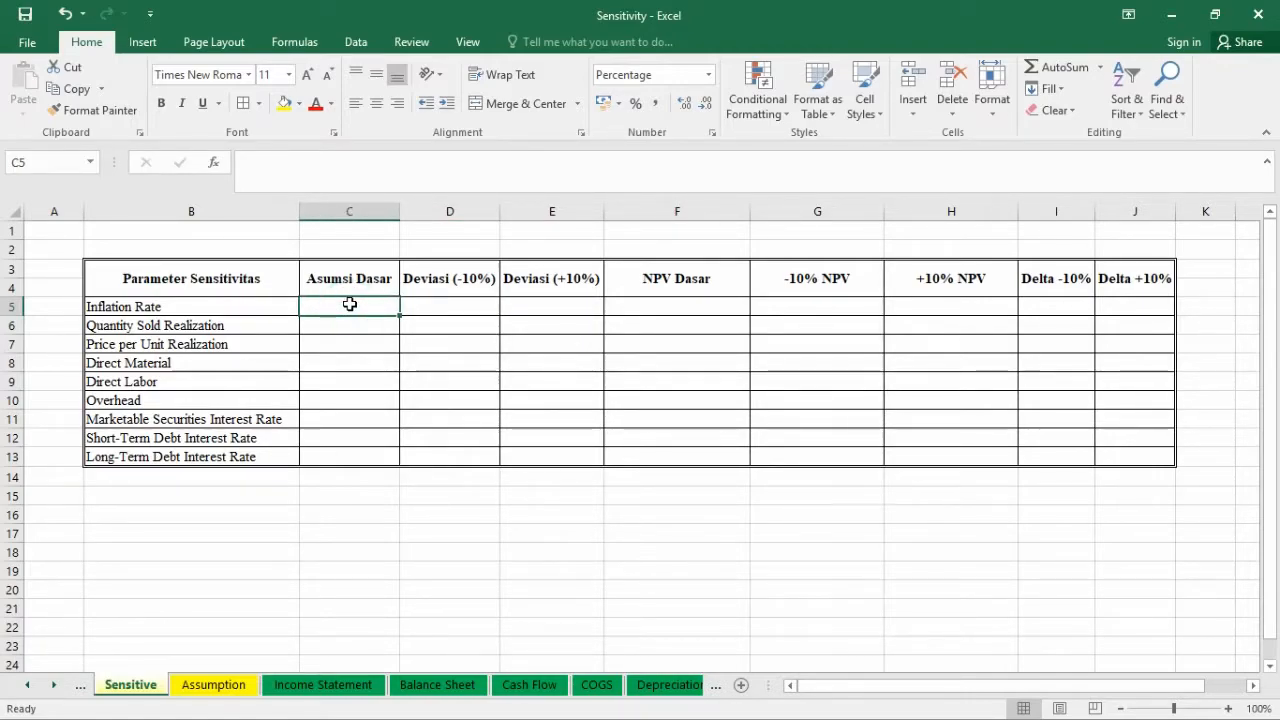
text(=)
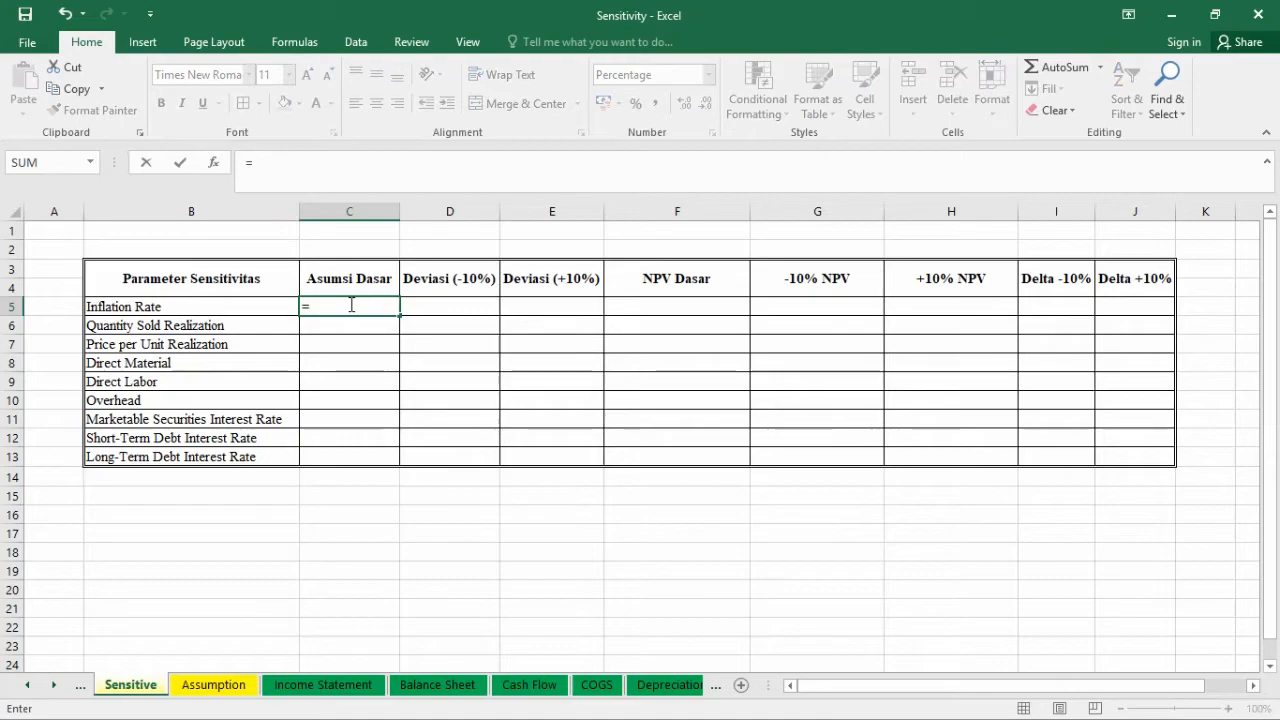
click(215, 683)
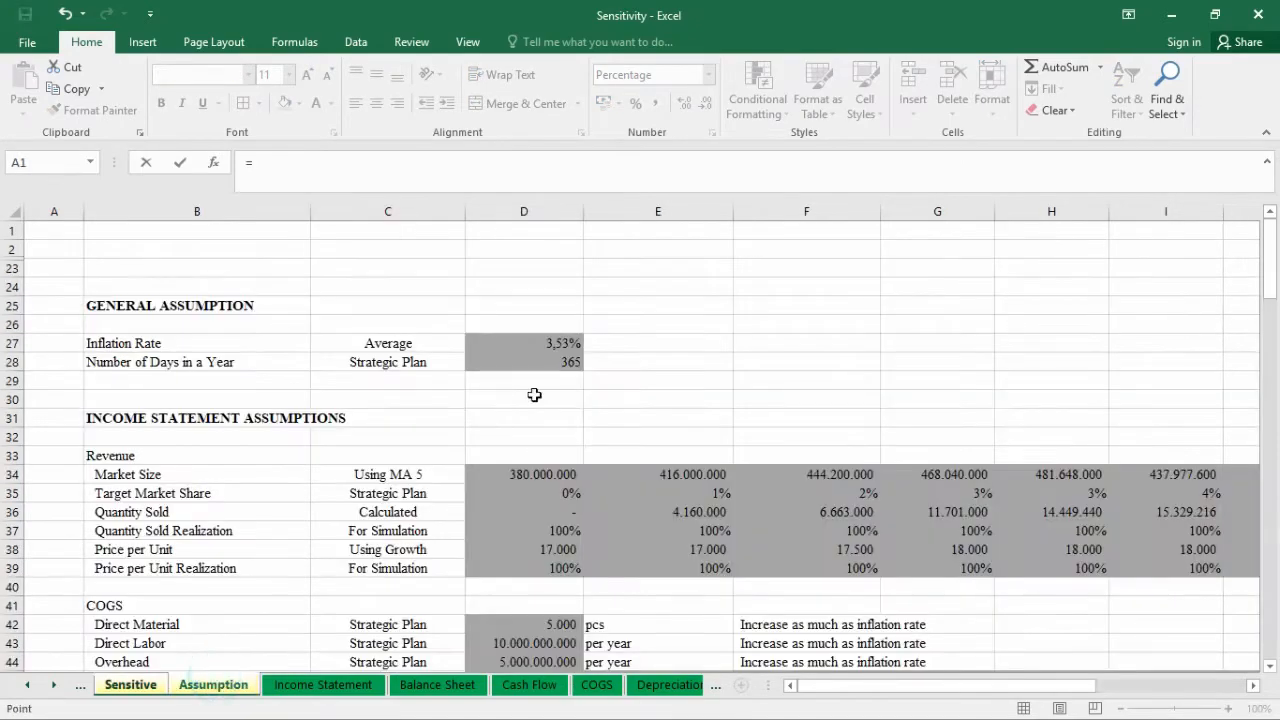
click(535, 342)
key(Return)
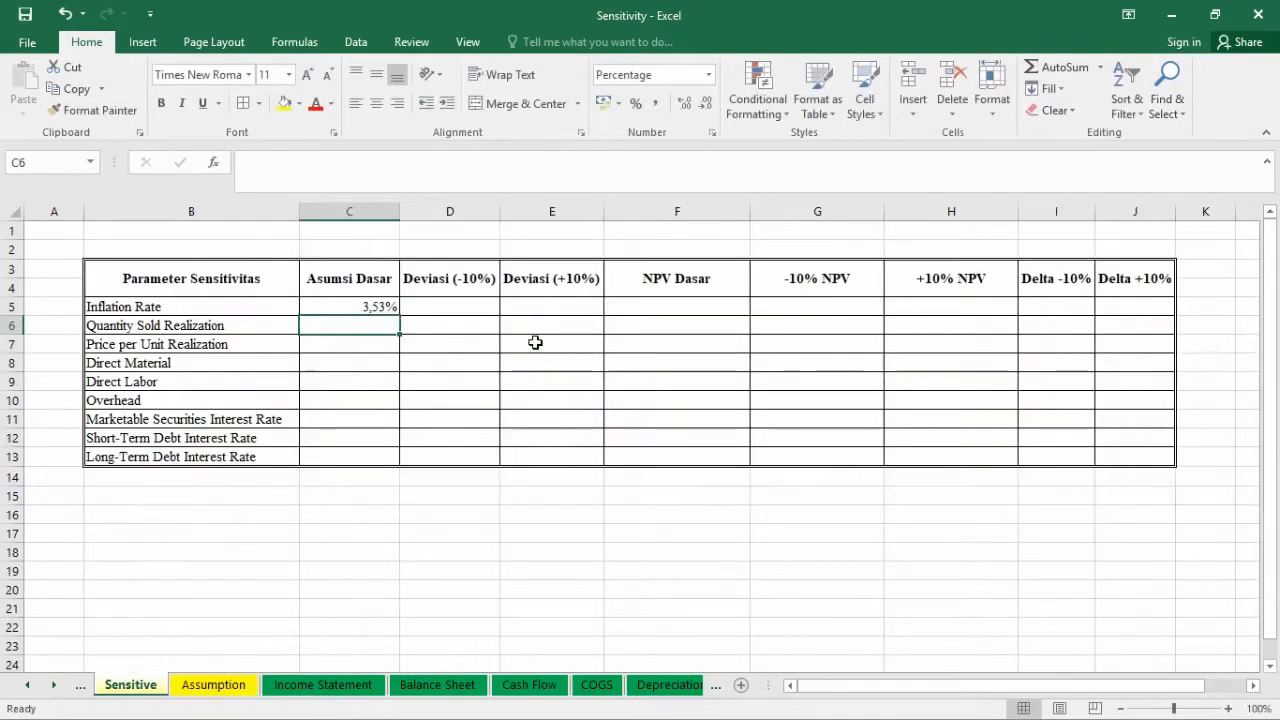
Link the base assumptions for Quantity Sold Realization (C6) and Price per Unit Realization (C7) to Assumption!D37 and Assumption!D39.
text(=)
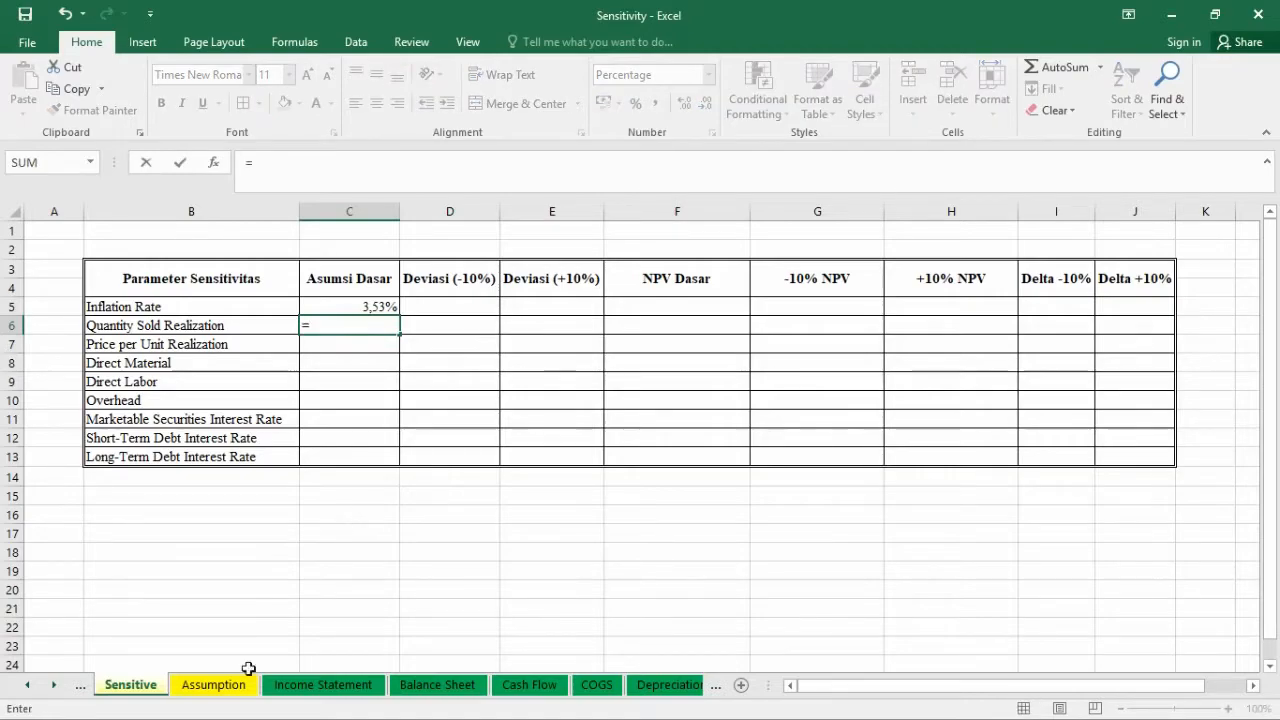
click(212, 685)
click(555, 530)
key(Return)
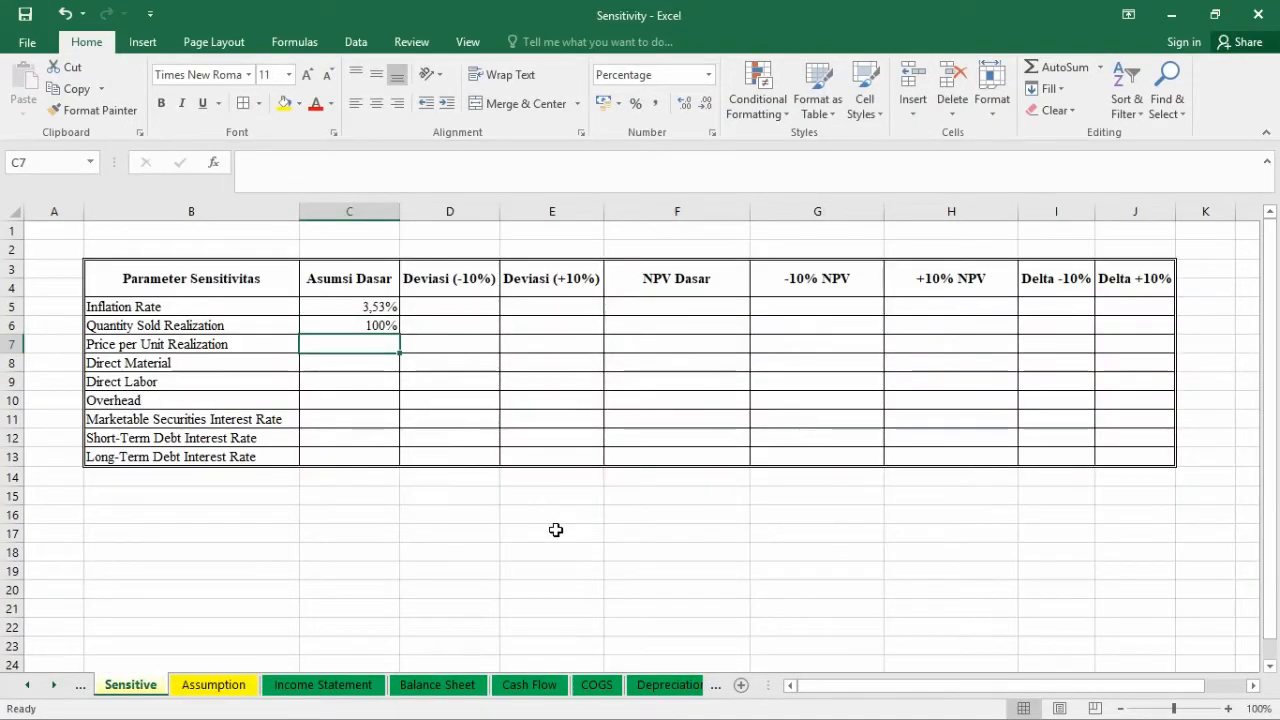
text(=)
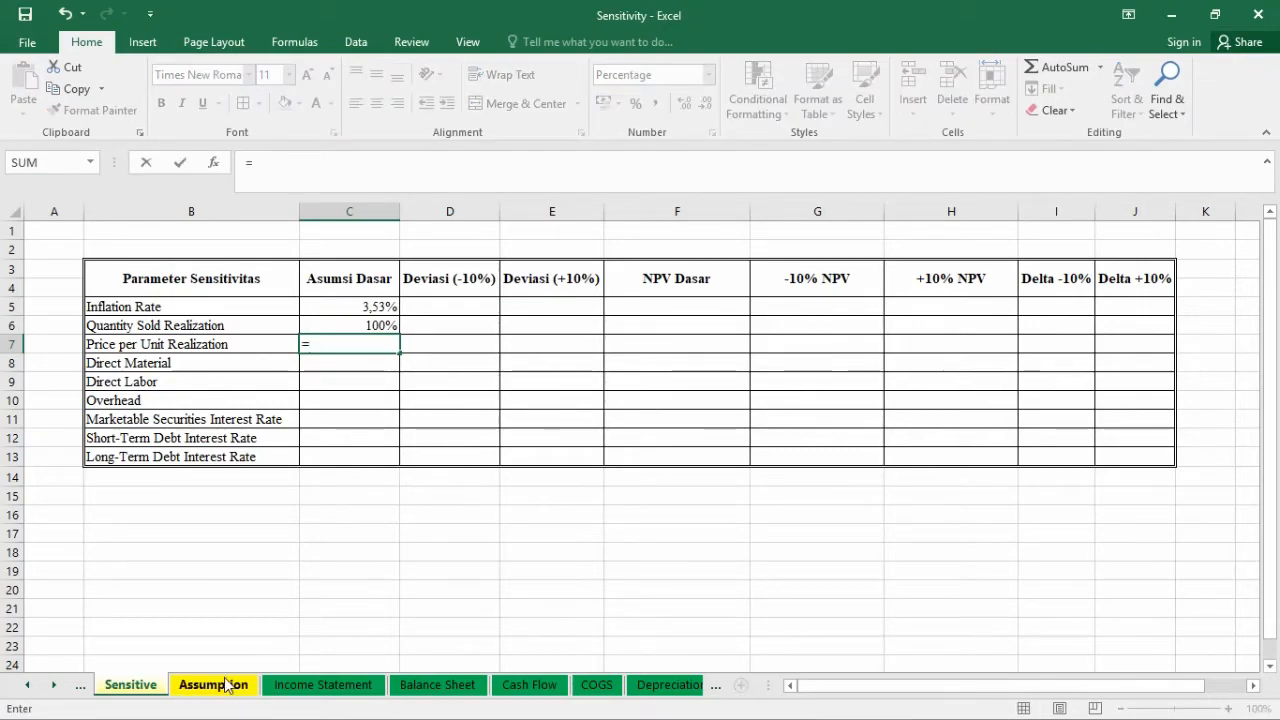
click(212, 685)
click(550, 563)
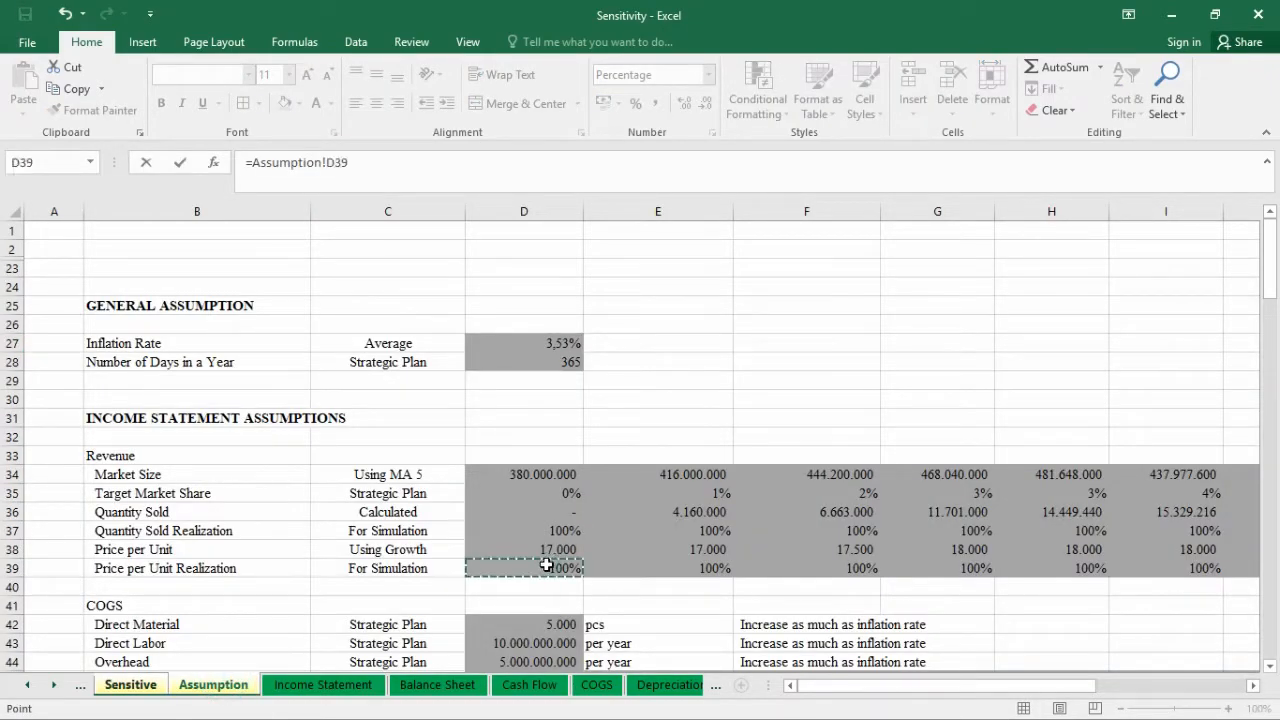
key(Return)
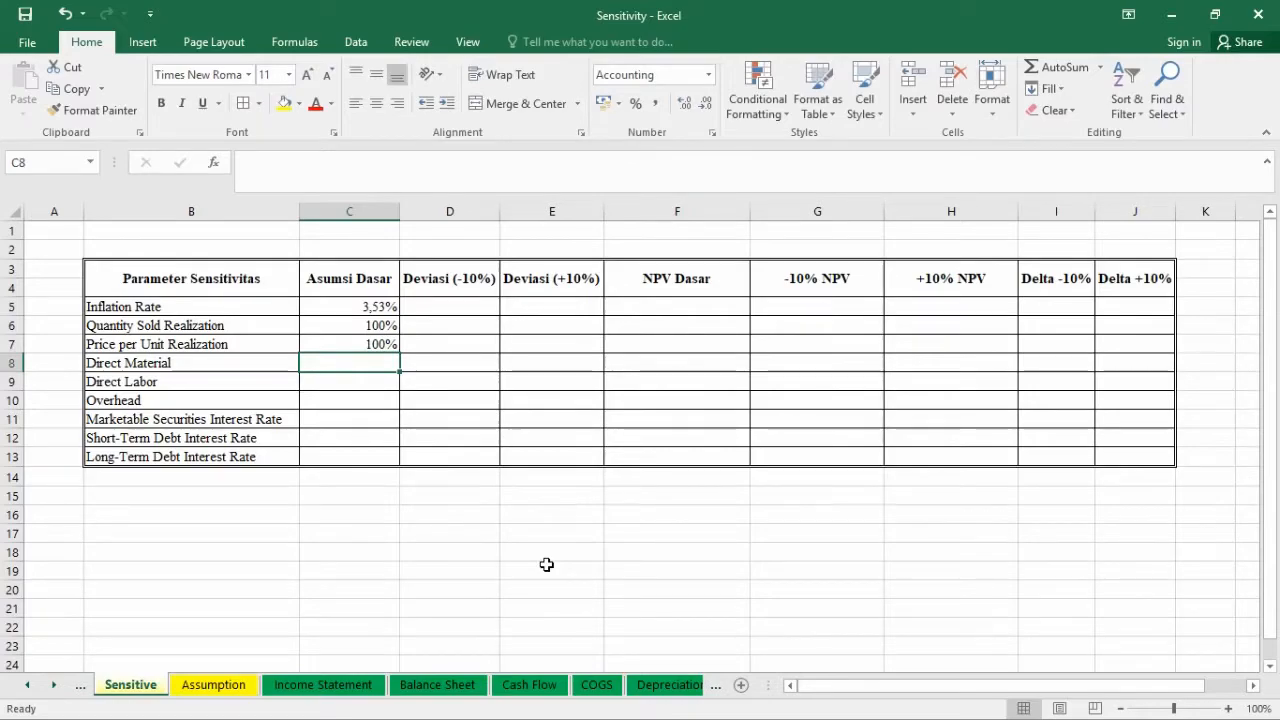
Link the base assumptions for Direct Material (C8) and Direct Labor (C9) to Assumption!D42 and Assumption!D43.
text(=)
click(215, 685)
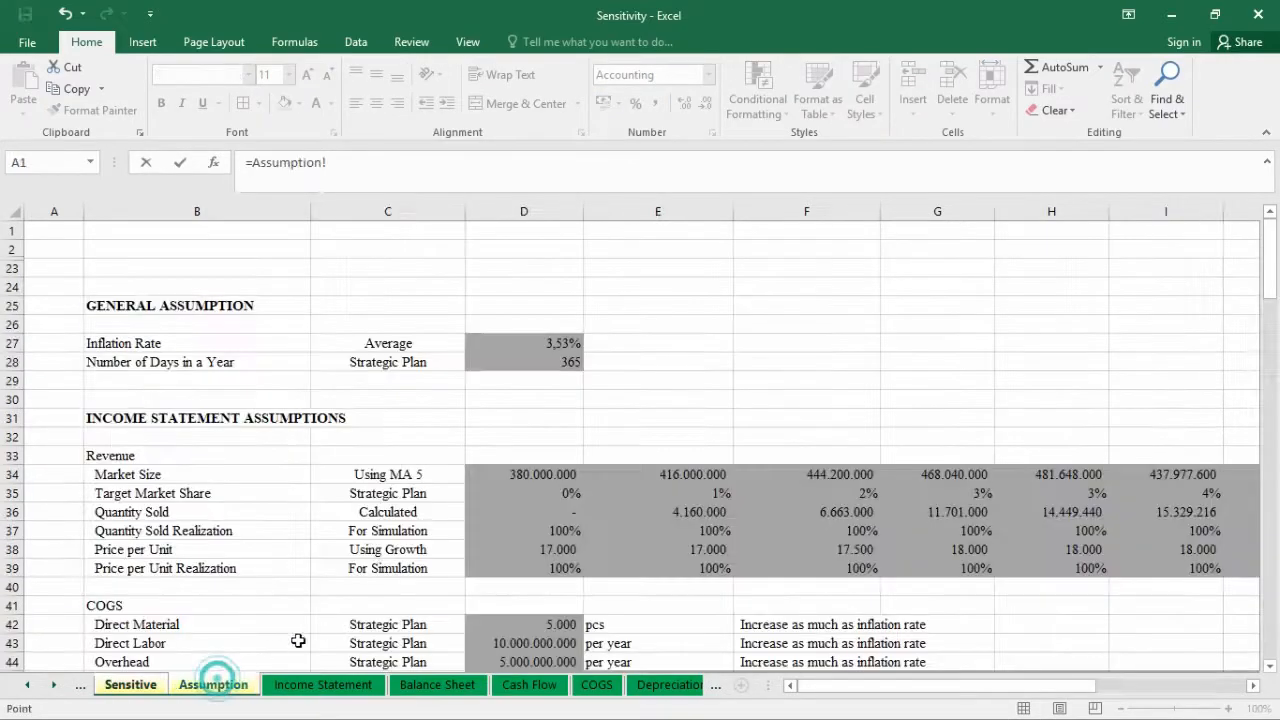
click(573, 626)
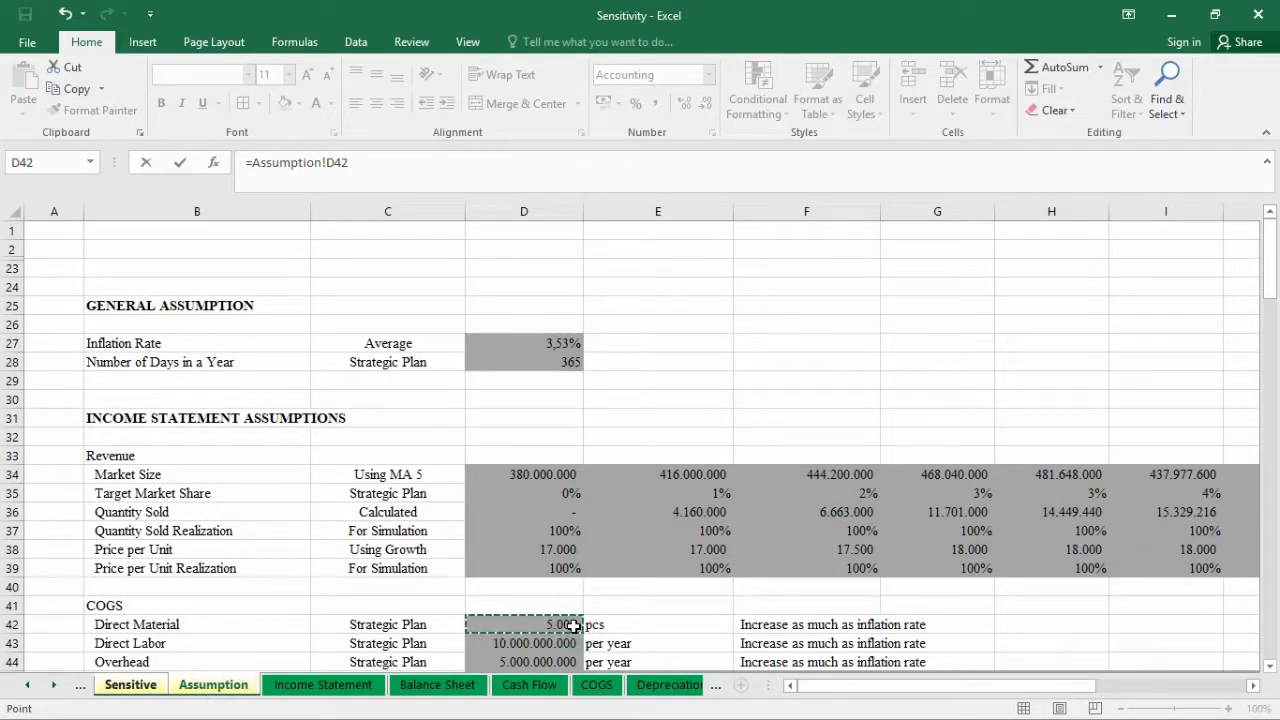
key(Return)
text(=)
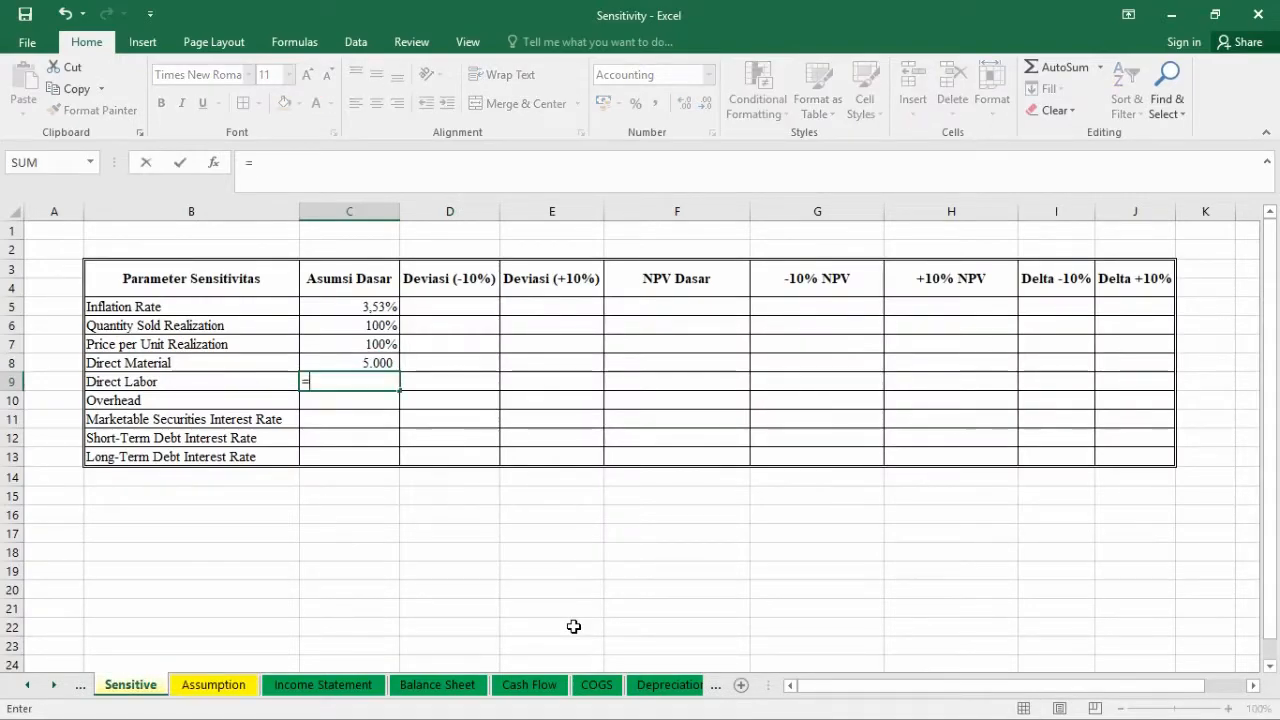
click(215, 685)
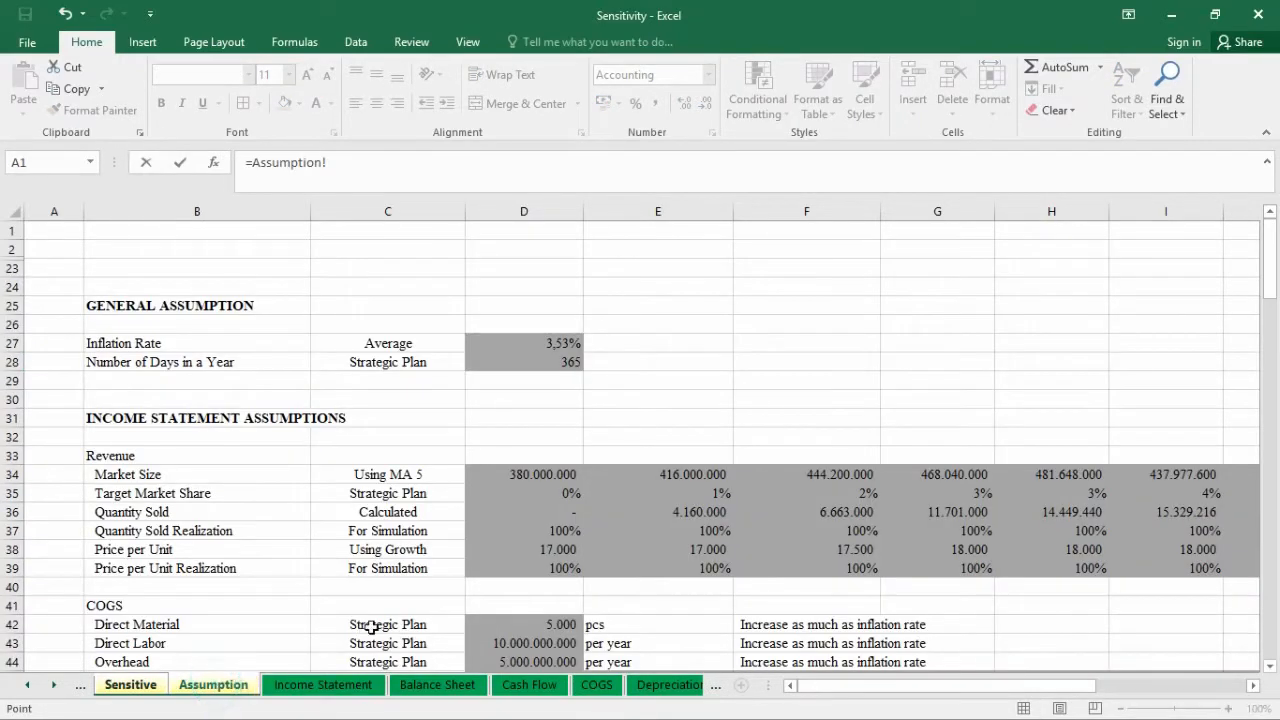
scroll(371, 625, down, 2)
click(541, 547)
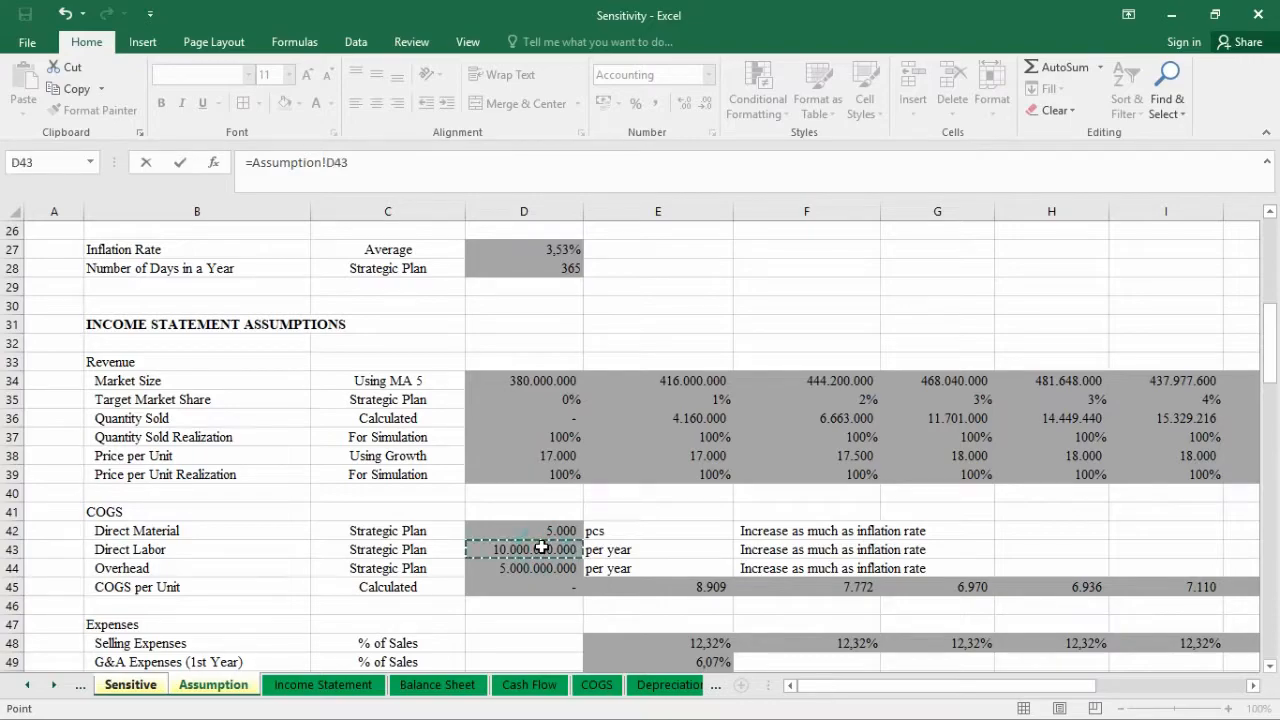
key(Return)
Link the base assumptions for Overhead (C10) and Marketable Securities Interest Rate (C11) to Assumption!D44 and Assumption!D90.
text(=)
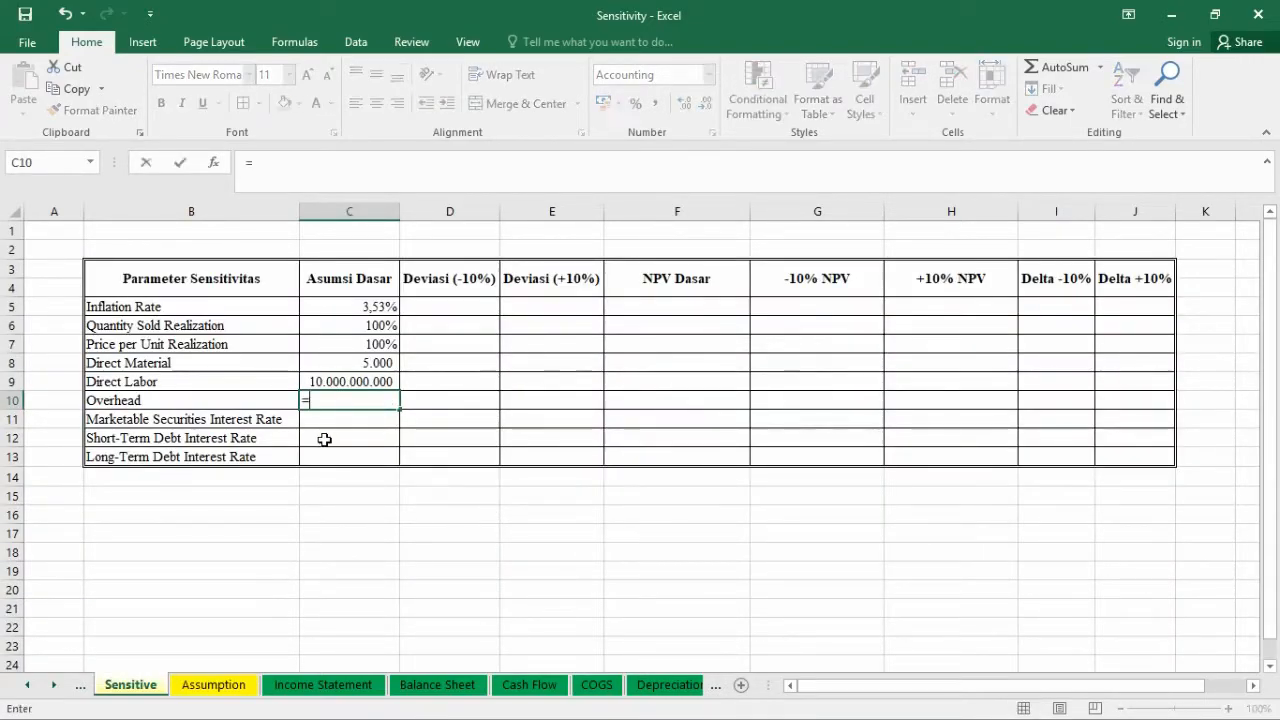
click(179, 688)
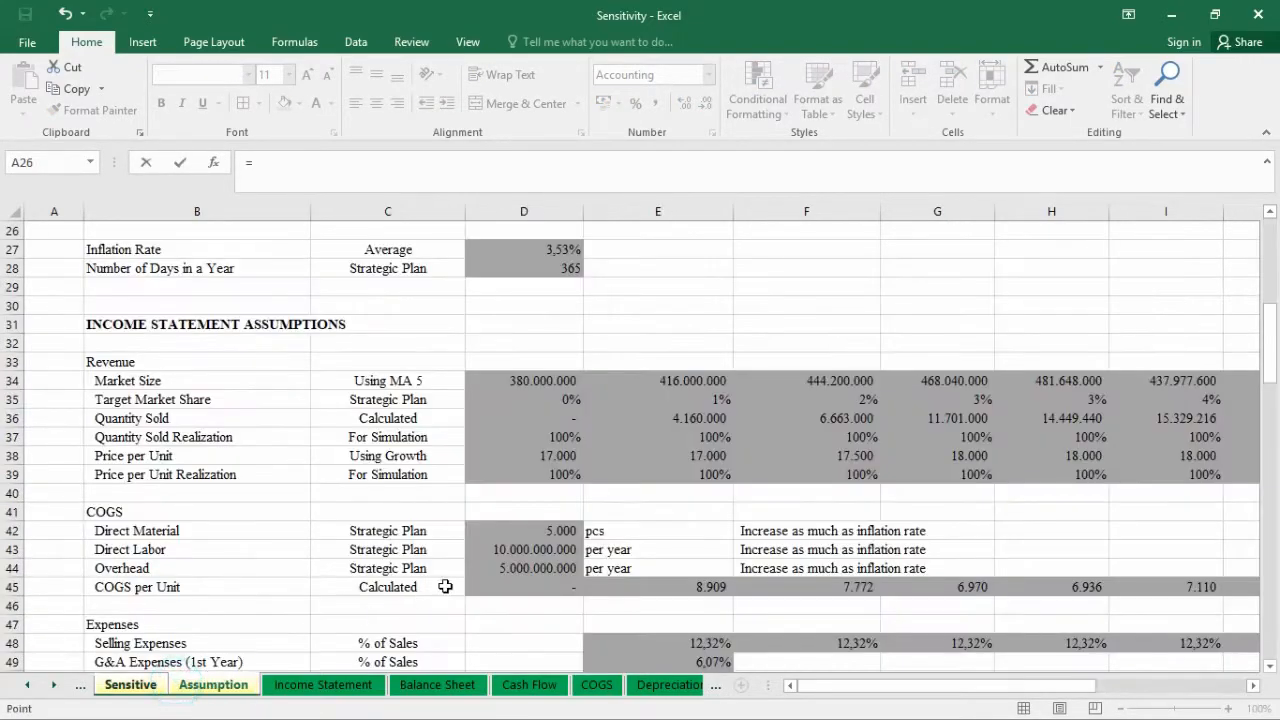
scroll(449, 584, down, 1)
click(524, 530)
key(Return)
text(=)
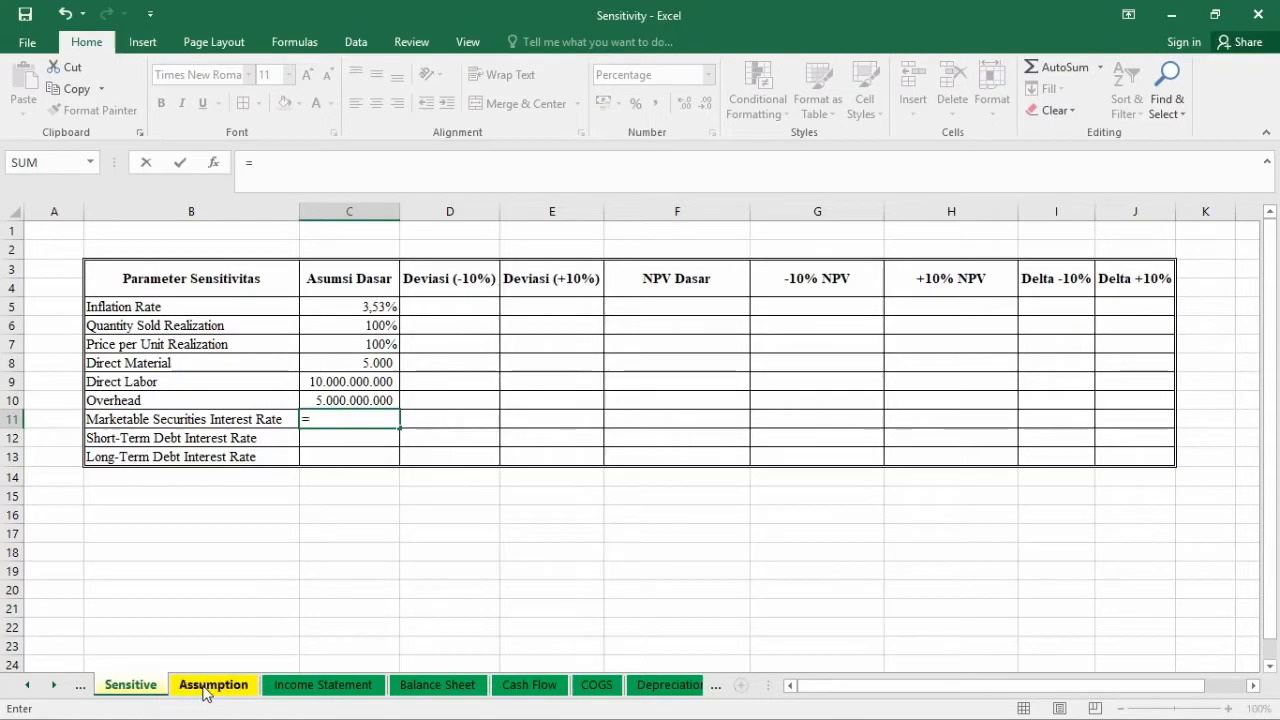
click(210, 686)
scroll(420, 563, down, 14)
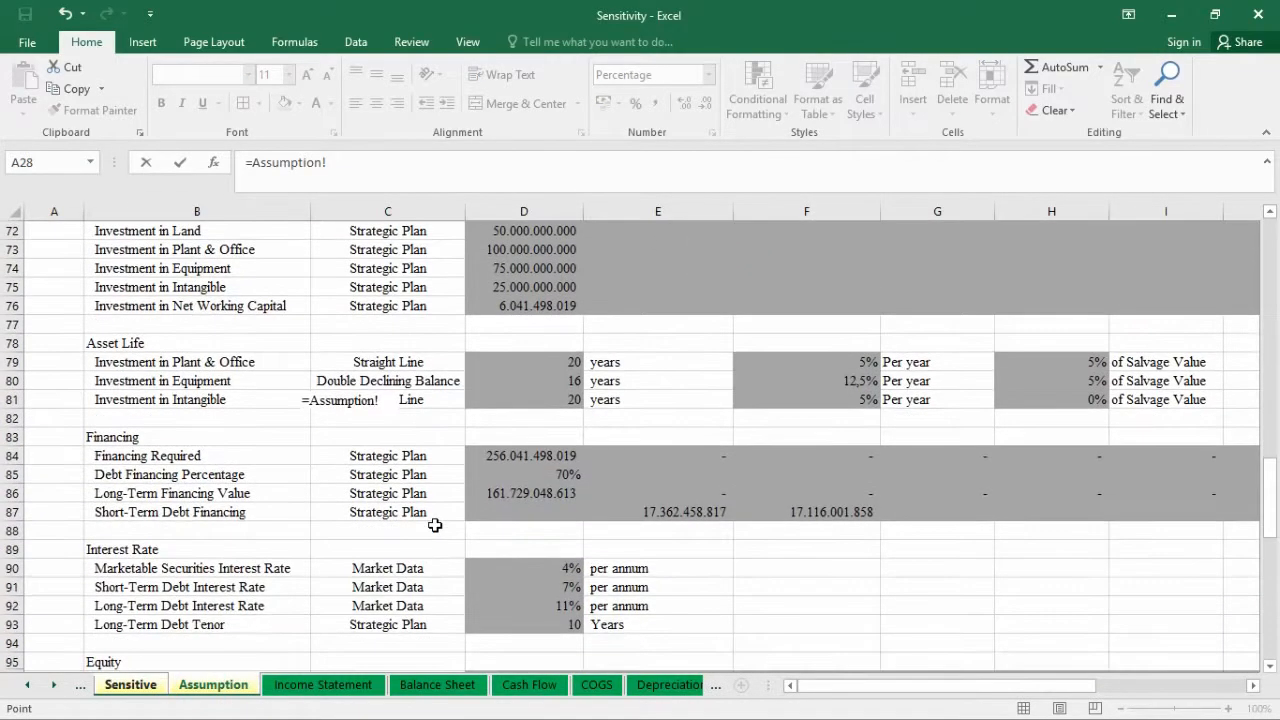
click(553, 566)
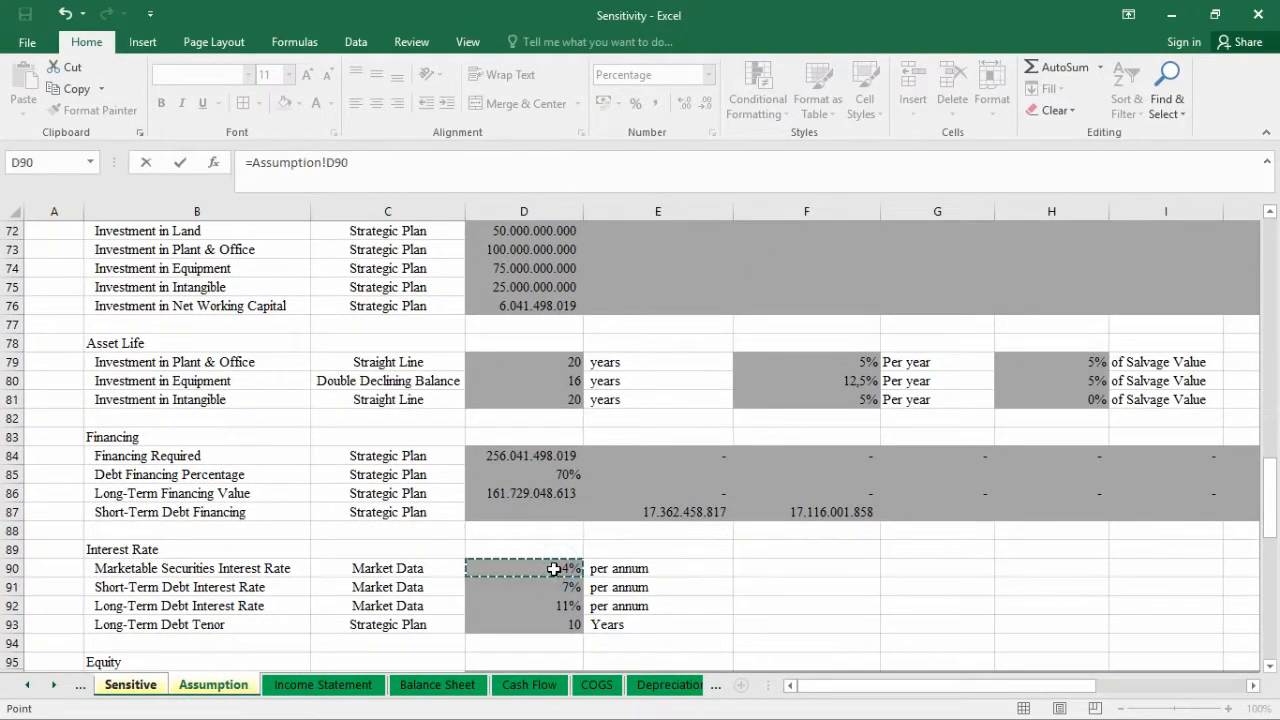
key(Return)
Link the base assumptions for Short-Term Debt Interest Rate (C12) and Long-Term Debt Interest Rate (C13) to Assumption!D91 and Assumption!D92.
text(=)
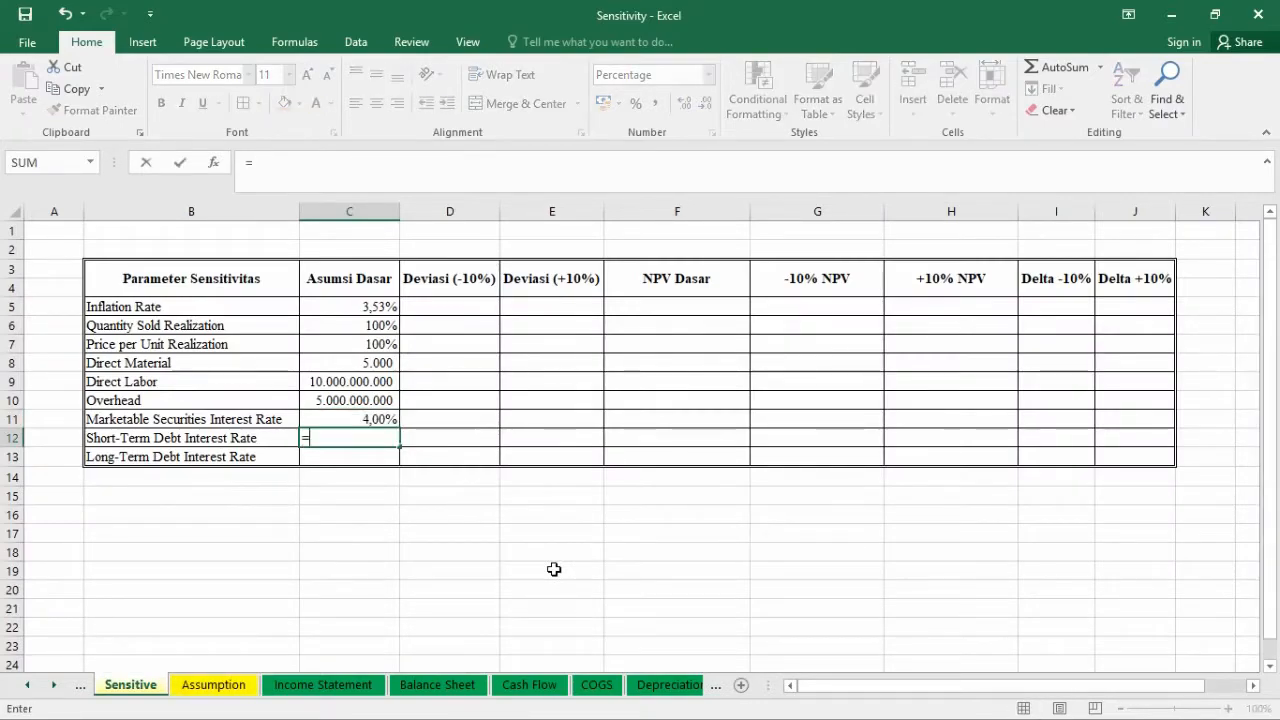
click(213, 686)
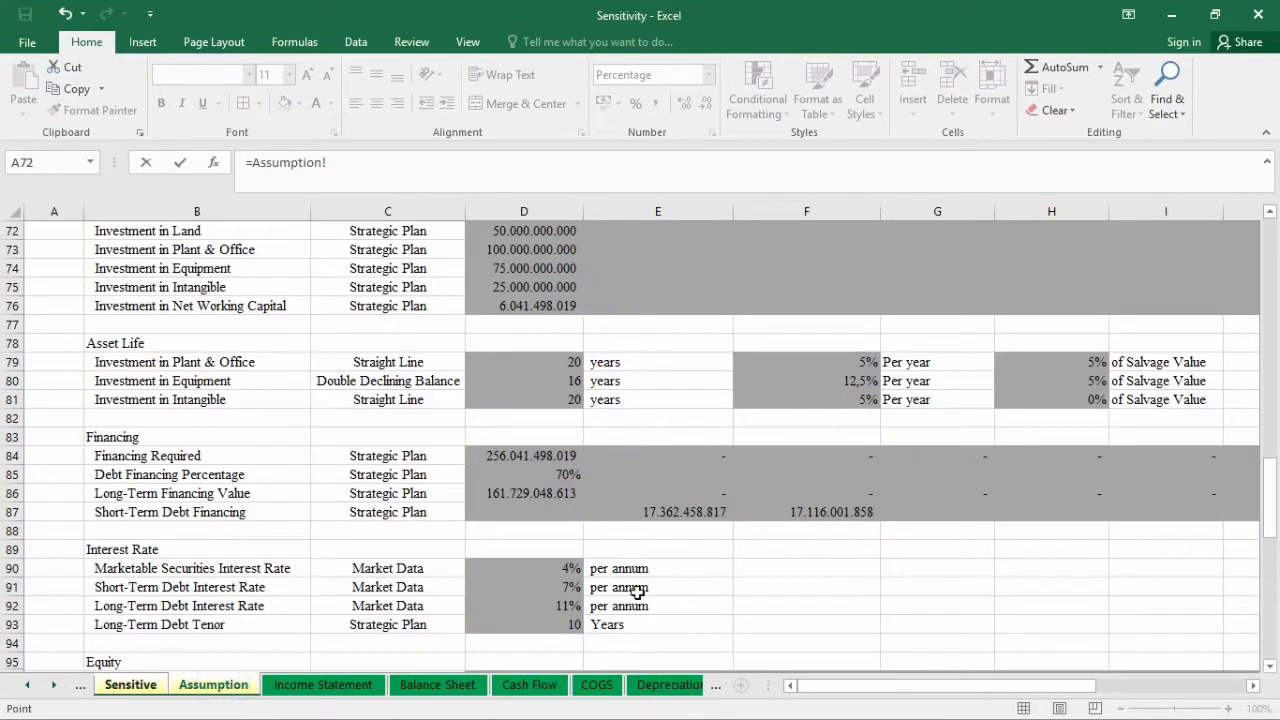
click(568, 584)
key(Return)
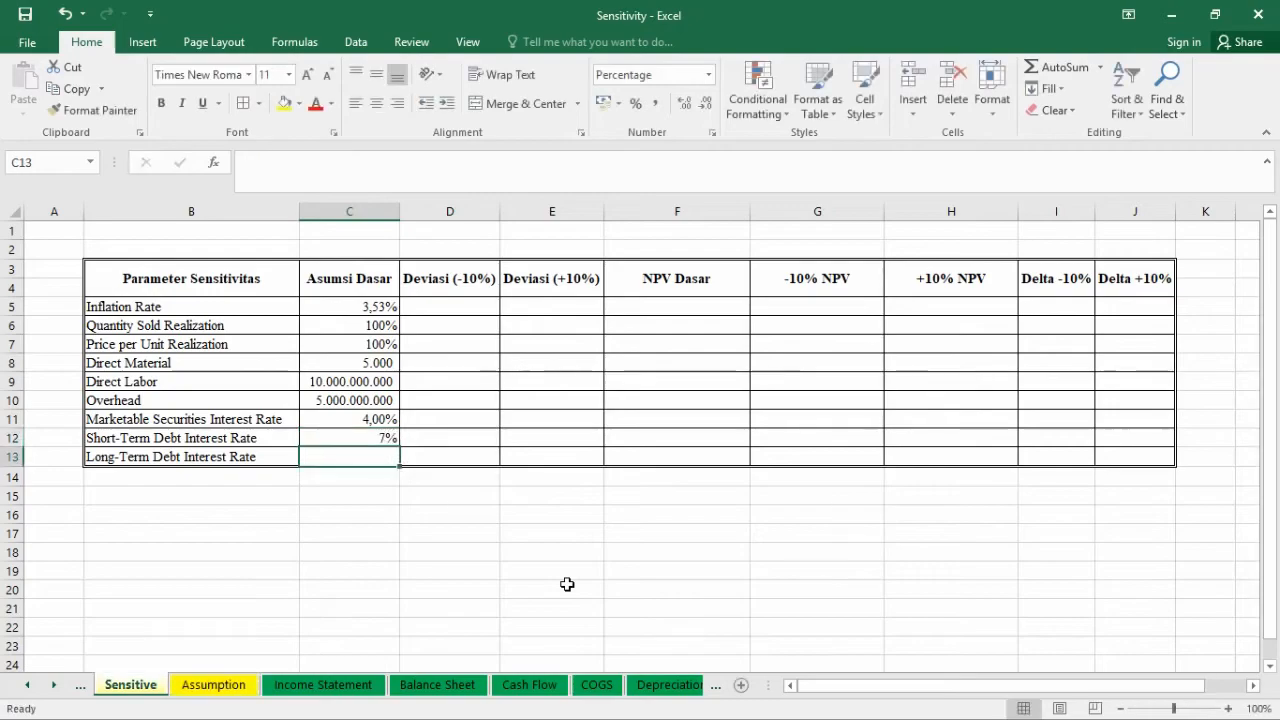
text(=)
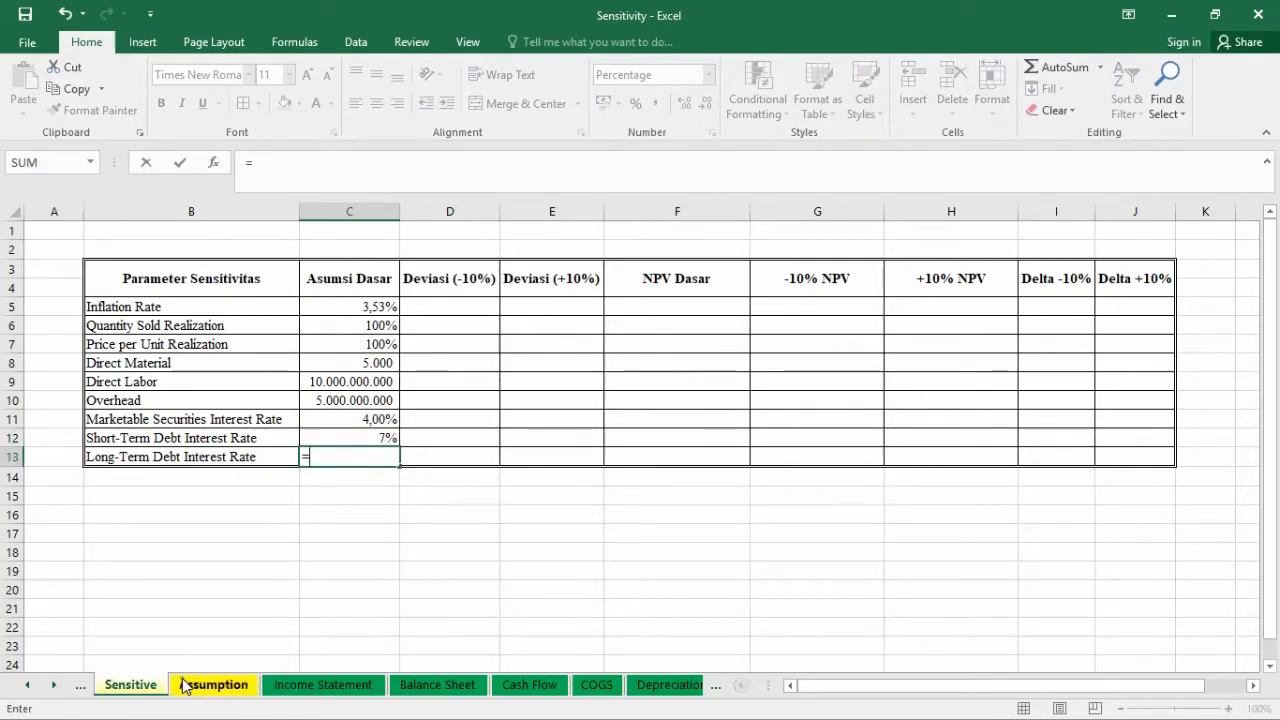
click(182, 686)
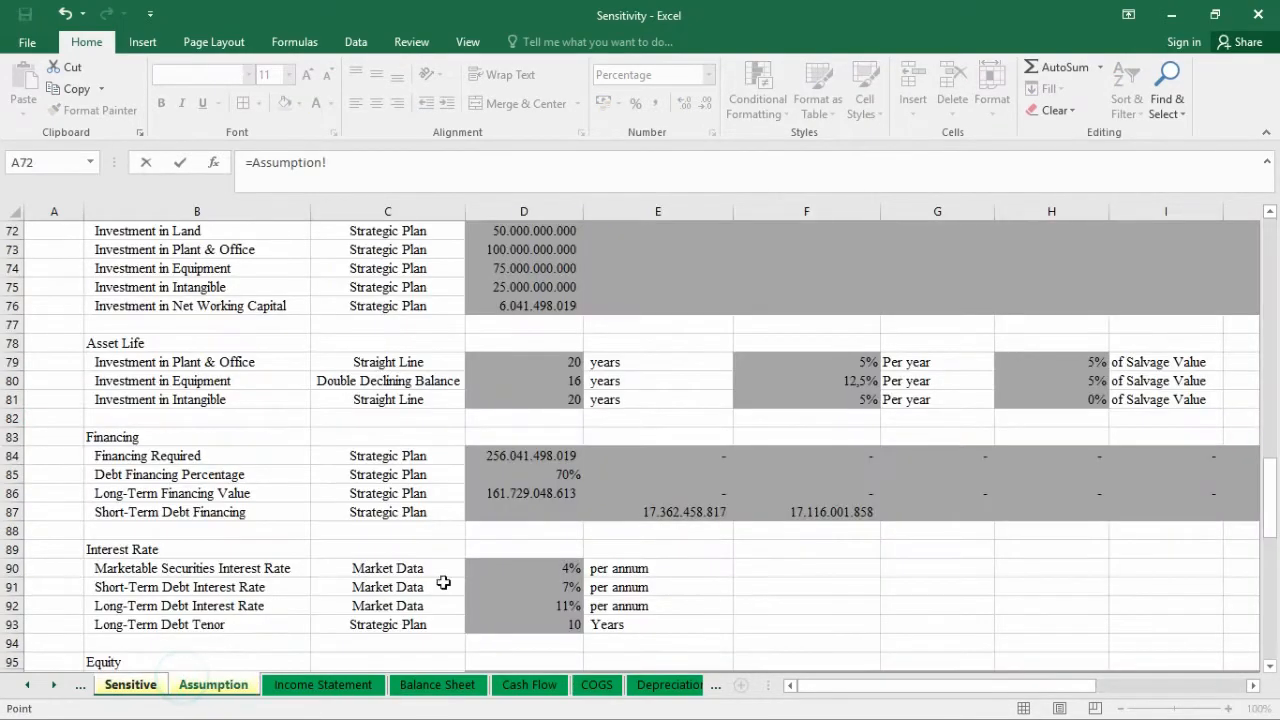
click(548, 606)
key(Return)
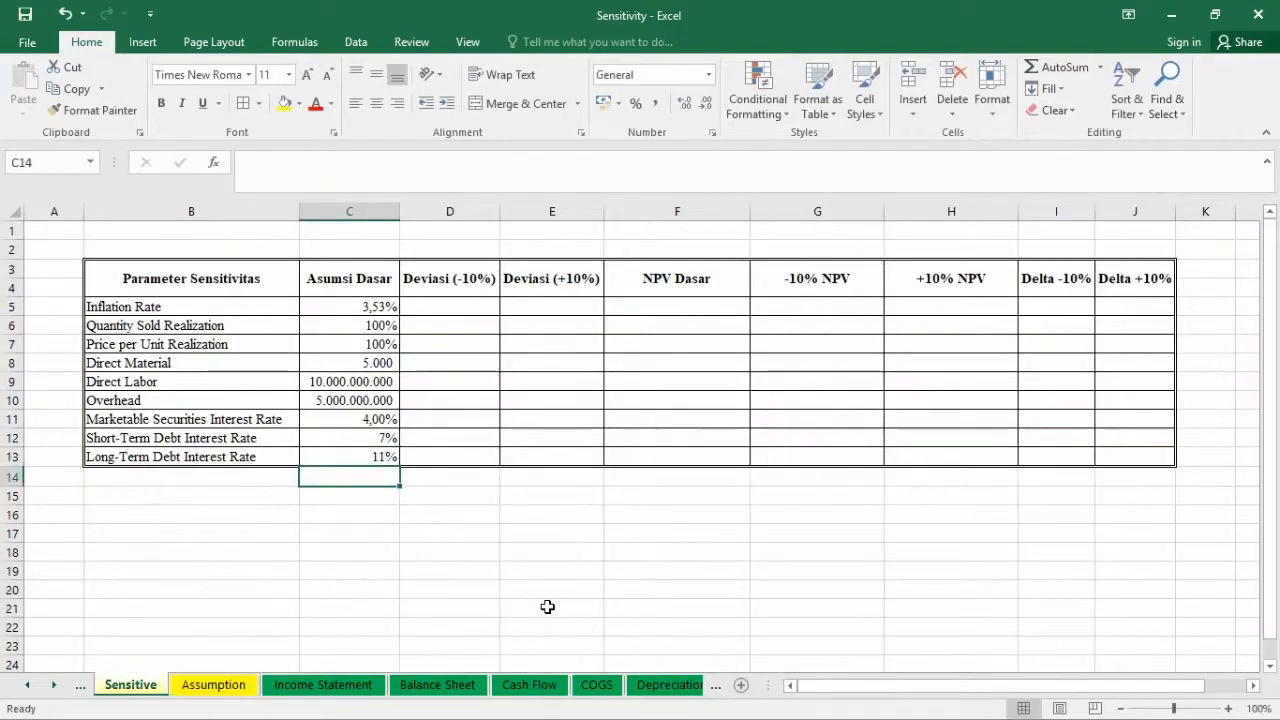
Replace the linked formulas in C5:C13 with static values by copying the range and pasting it over itself as values only.
key(Up)
key(Up)
key(Up)
key(Up)
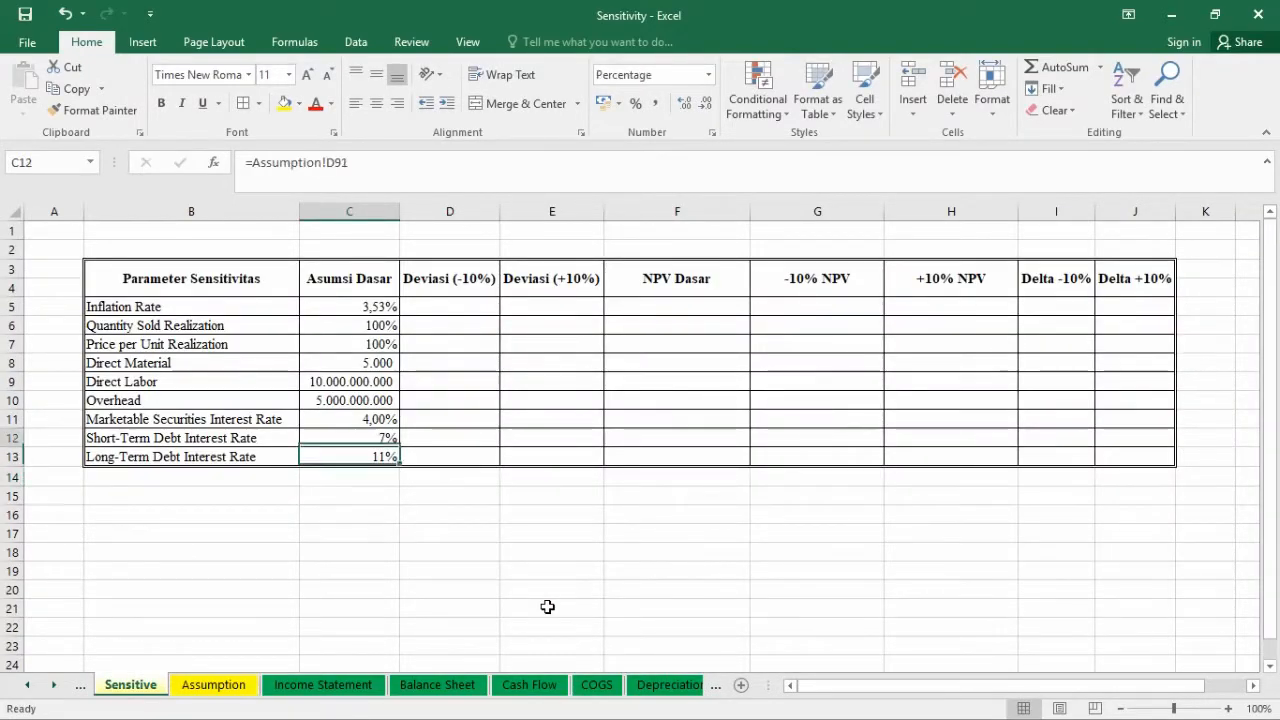
key(Up)
key(Up)
key(Up)
key(Up)
key(Up)
key(shift+Down)
key(shift+Down)
key(shift+Down)
key(shift+Down)
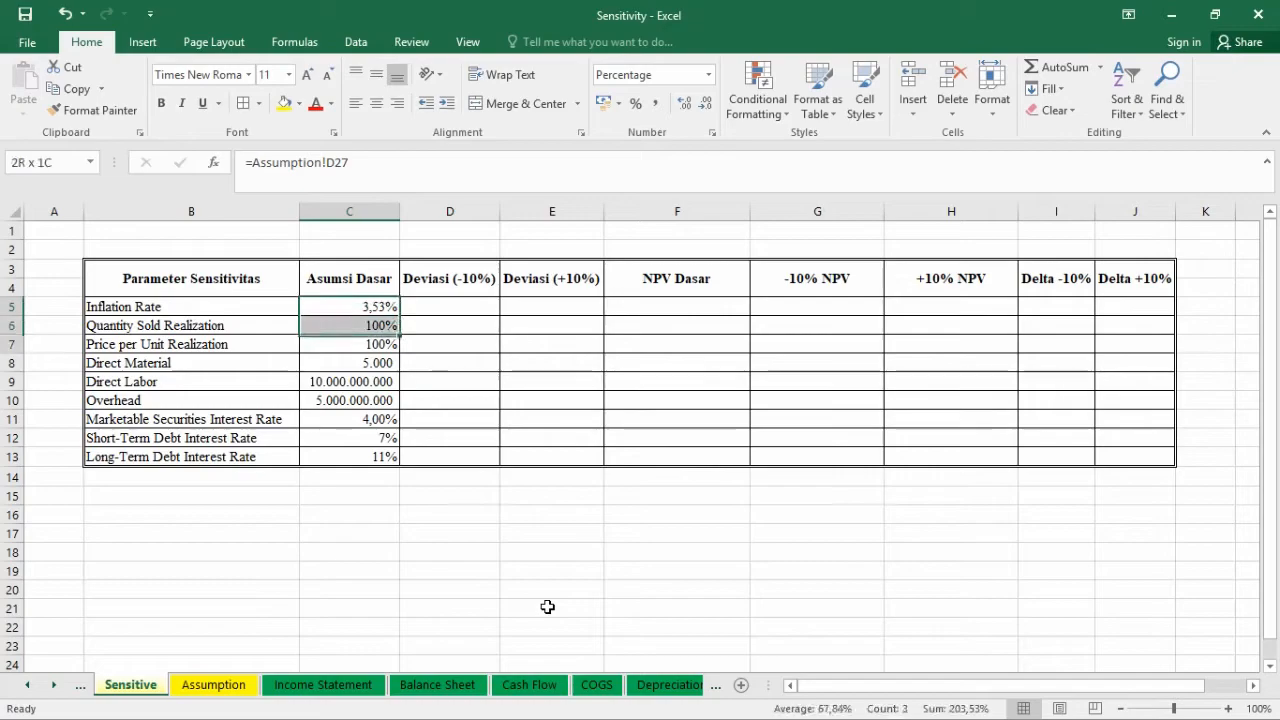
key(shift+Down)
key(shift+Down)
key(shift+Down)
key(shift+Down)
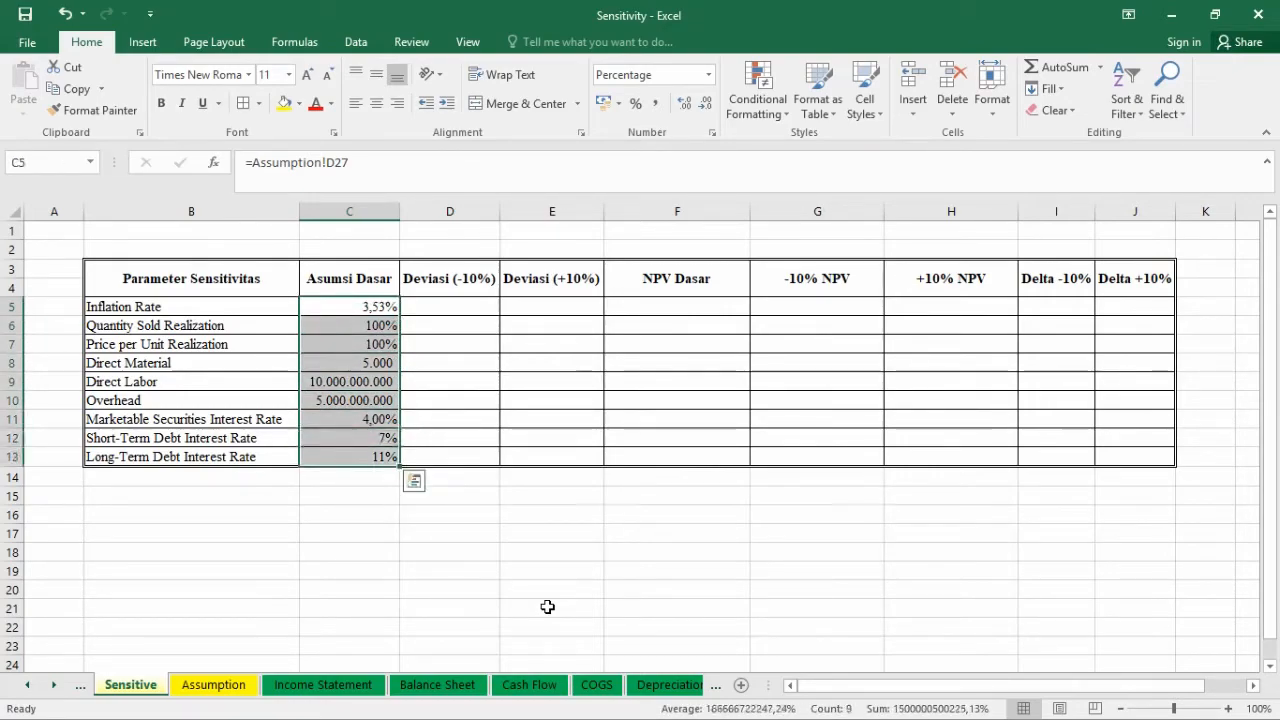
key(ctrl+c)
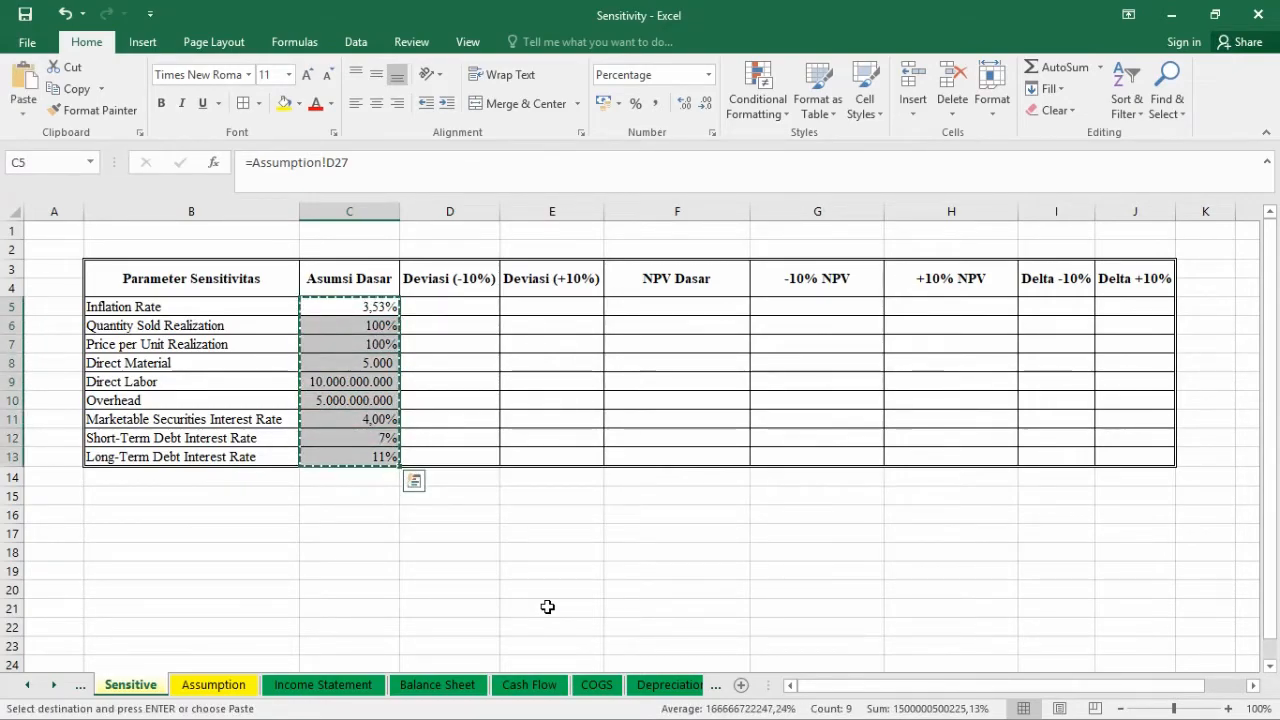
click(340, 310)
right_click(340, 310)
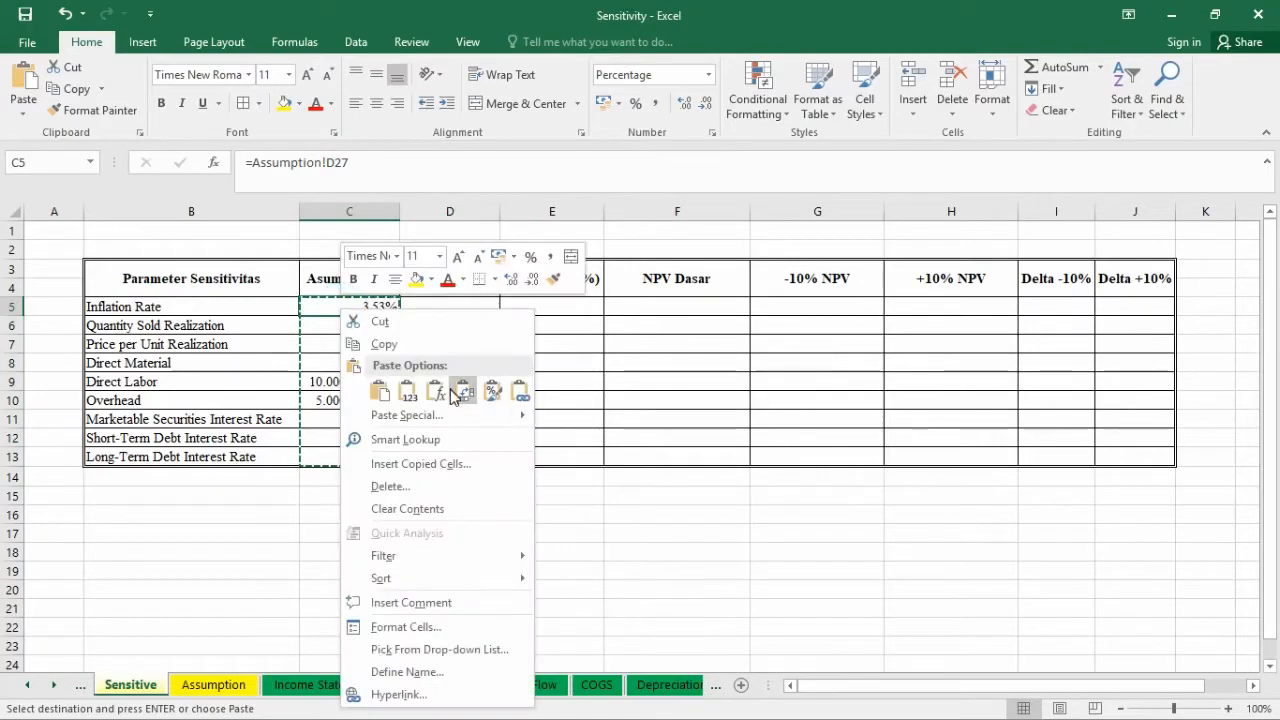
mouse_move(500, 428)
click(586, 593)
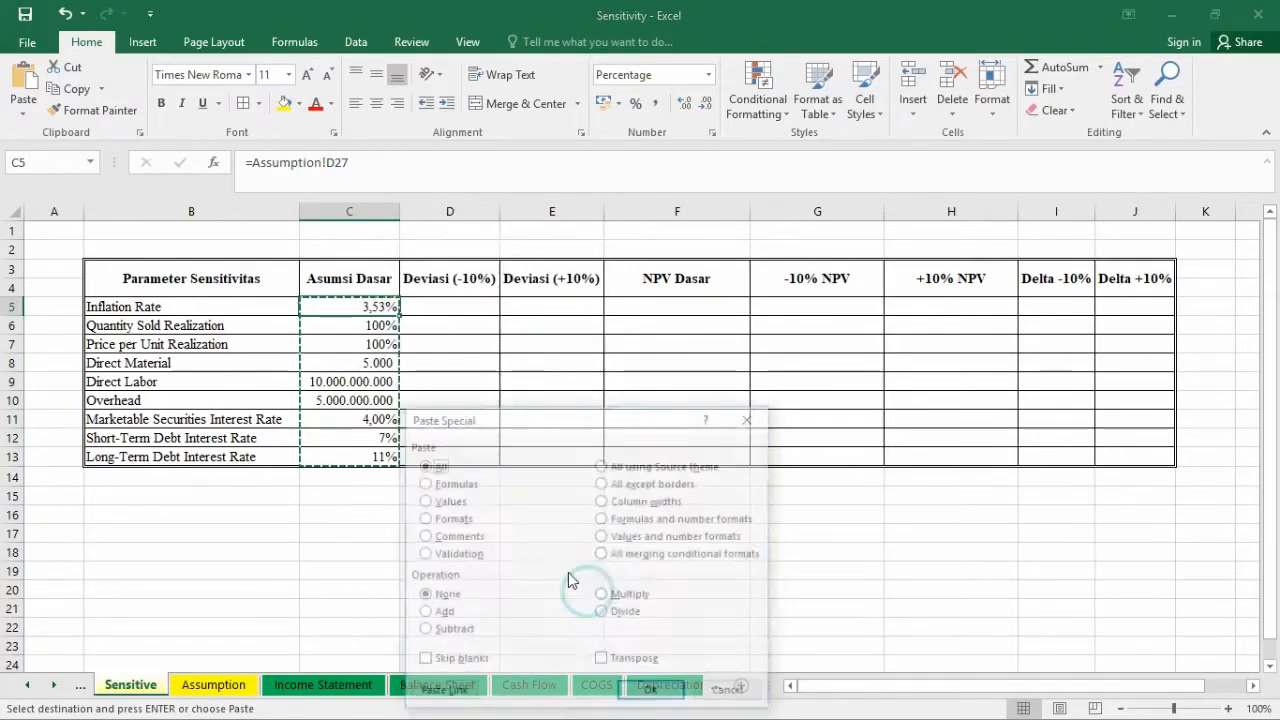
click(445, 500)
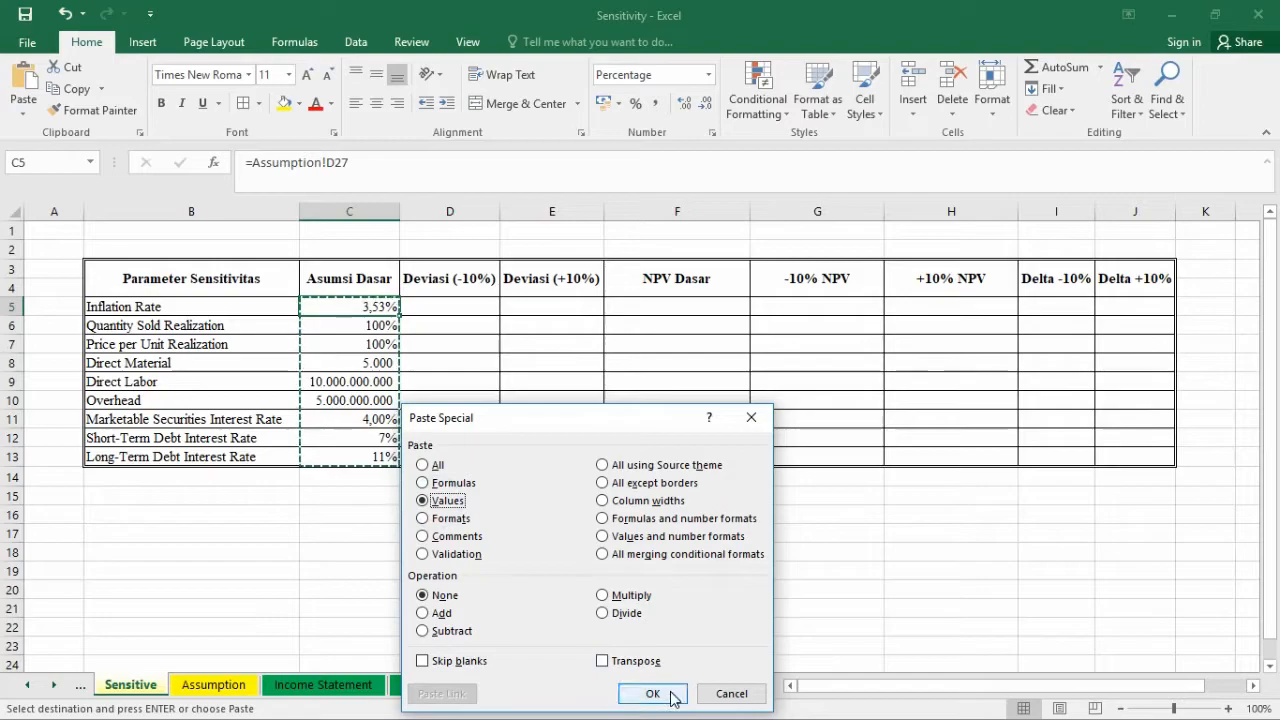
click(652, 693)
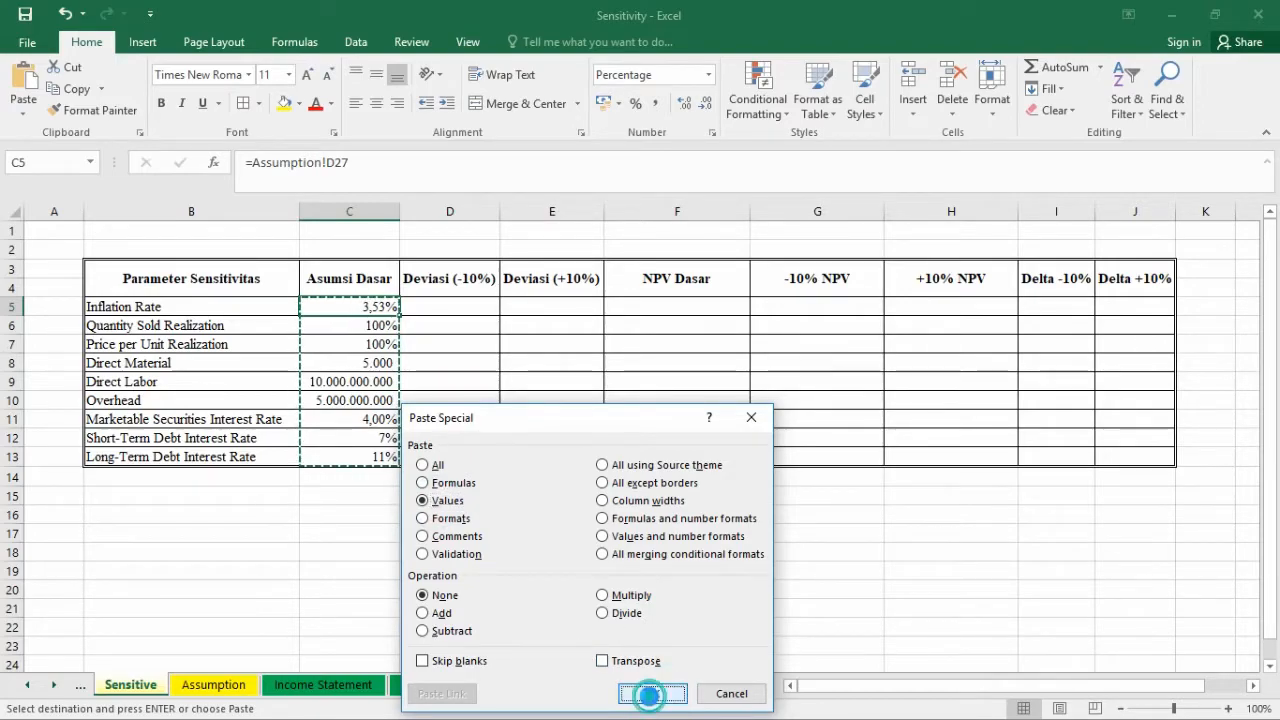
Calculate the Inflation Rate's -10% deviation in D5 with the formula =C5*0,9.
click(452, 309)
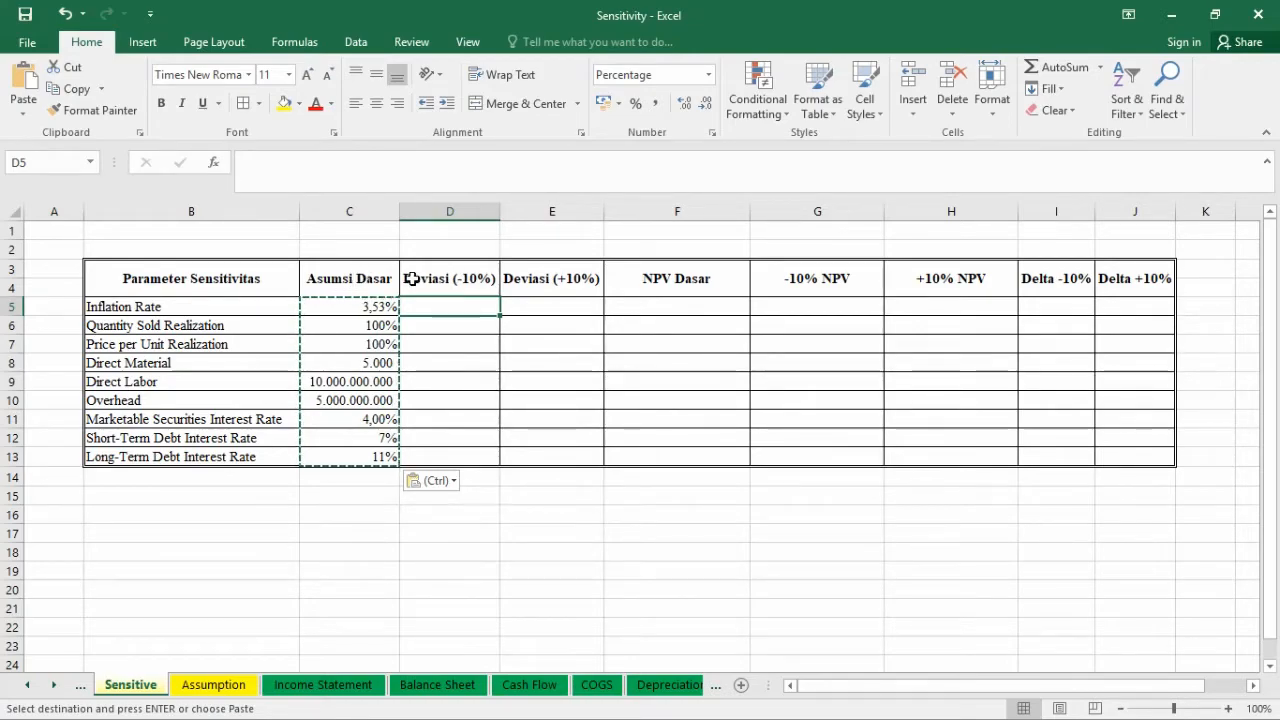
text(`)
key(Tab)
key(Left)
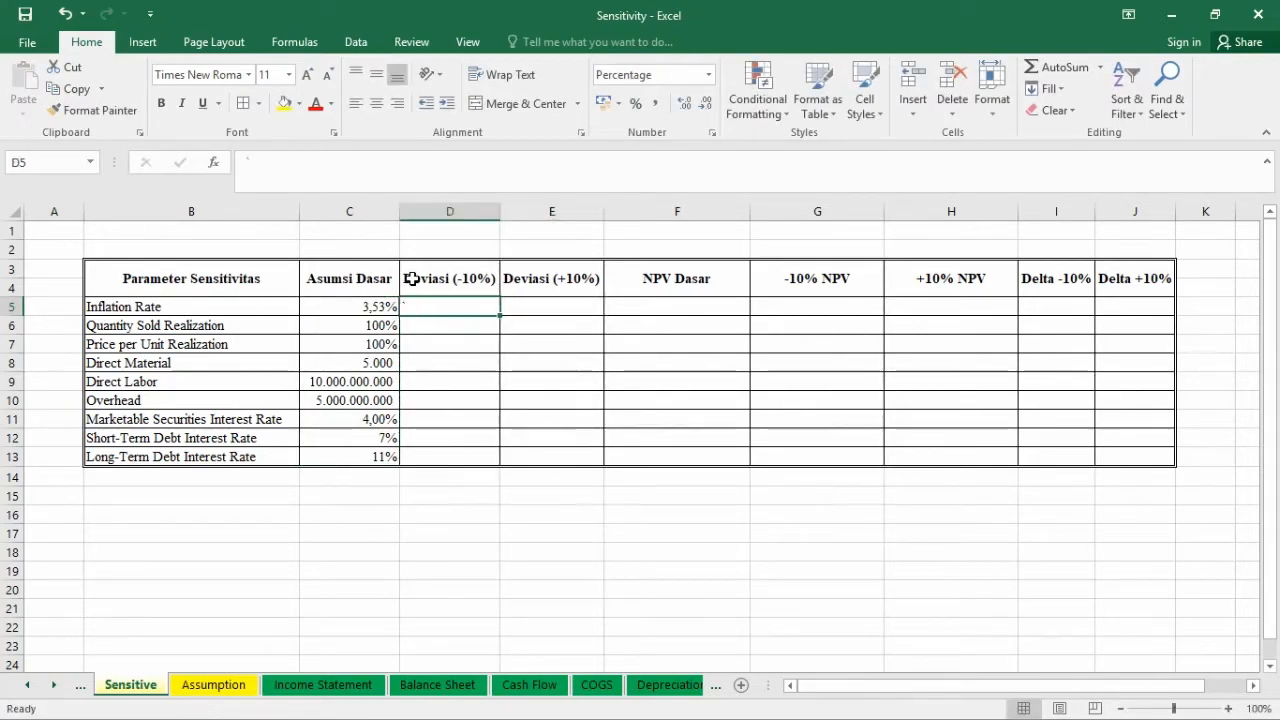
text(=)
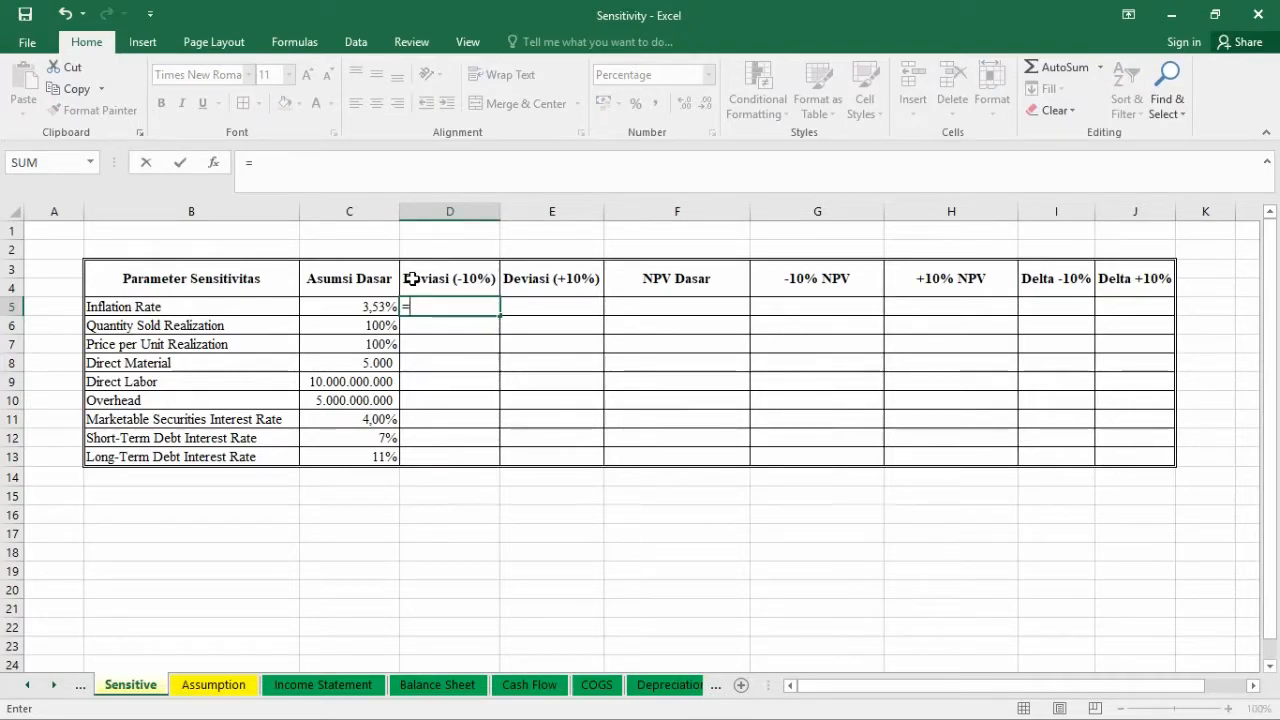
key(Left)
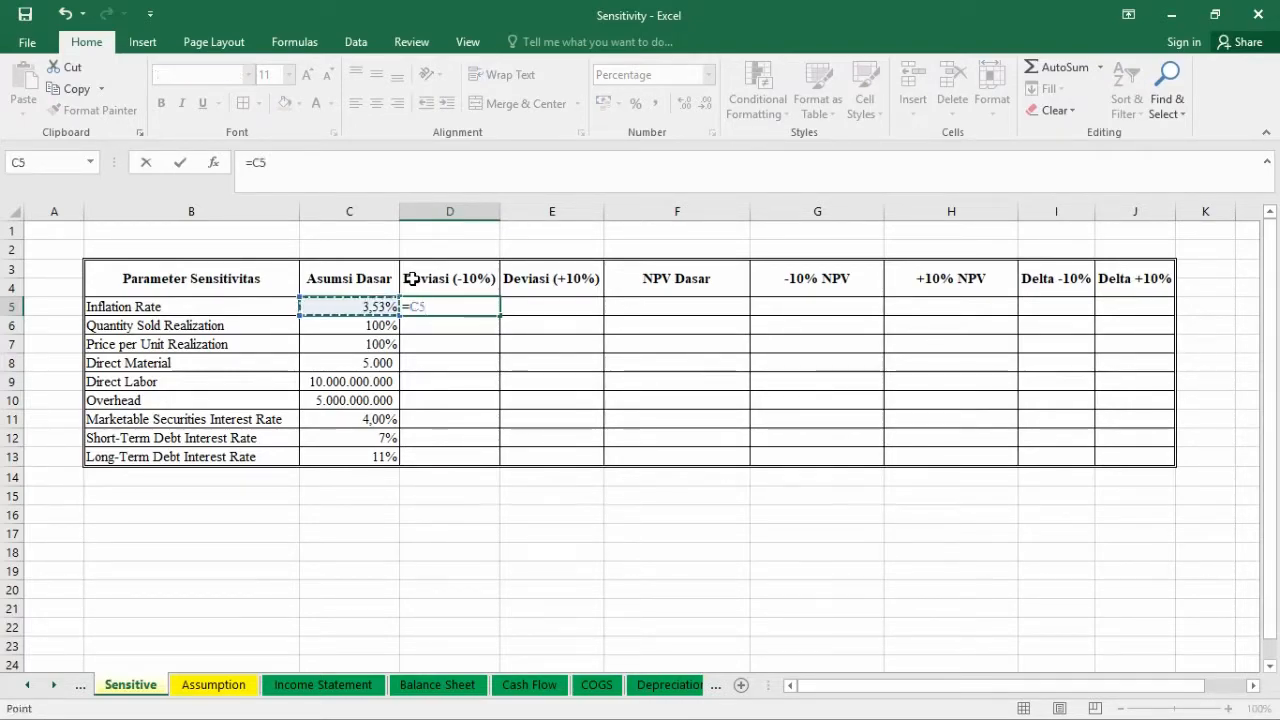
text(*,9)
key(Return)
Calculate the Inflation Rate's +10% deviation in E5 by multiplying C5 for a 10% increase.
key(Up)
key(Right)
text(=)
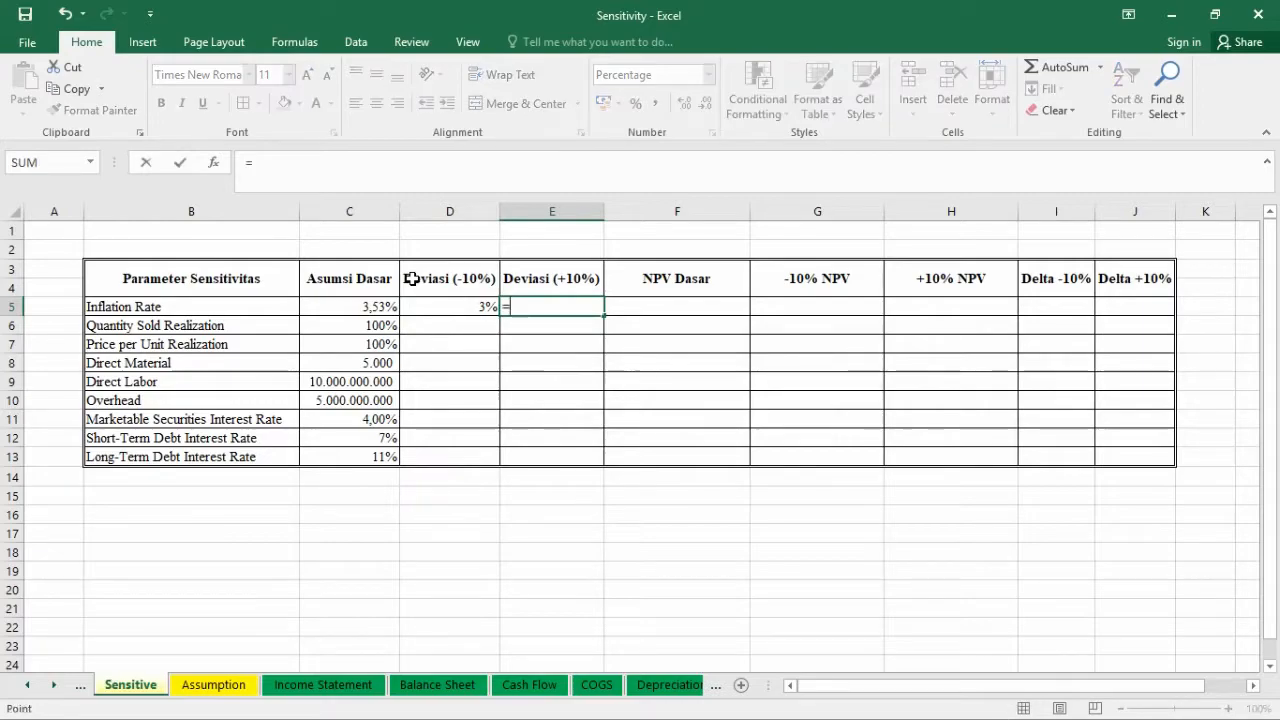
key(Left)
key(Left)
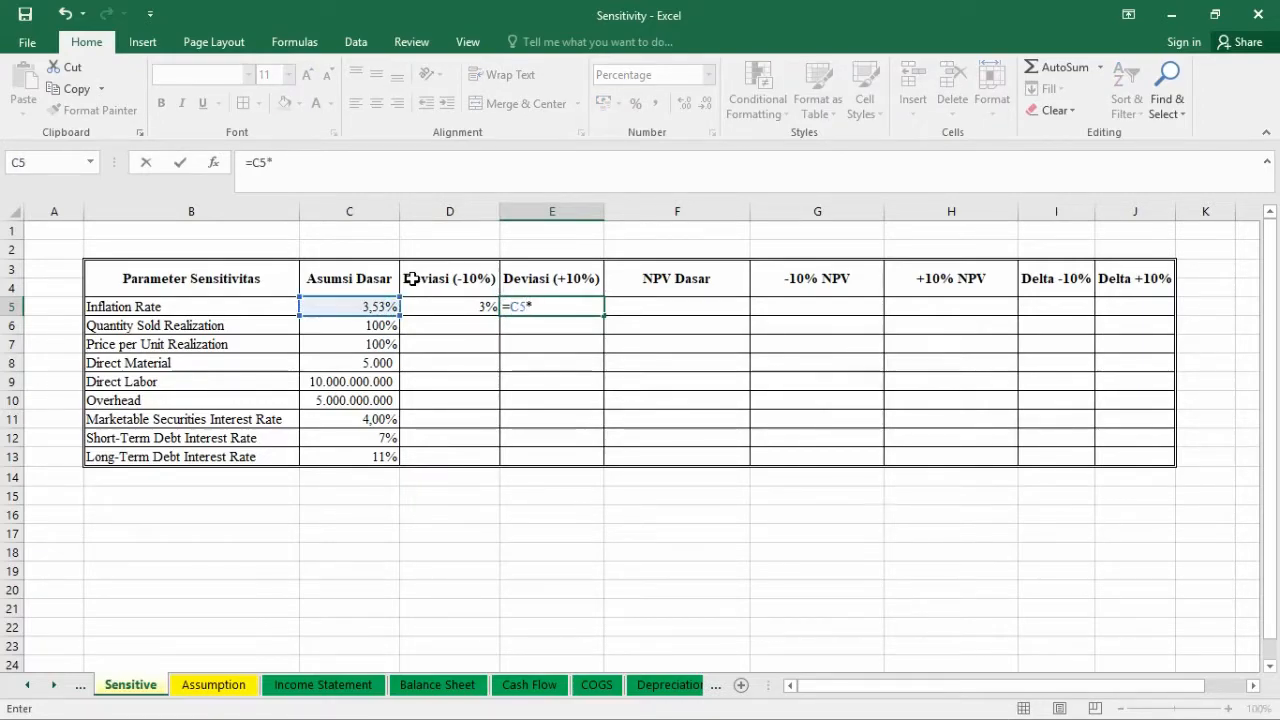
key(Return)
Fill the two deviation formulas in D5:E5 down through row 13.
key(Left)
key(Up)
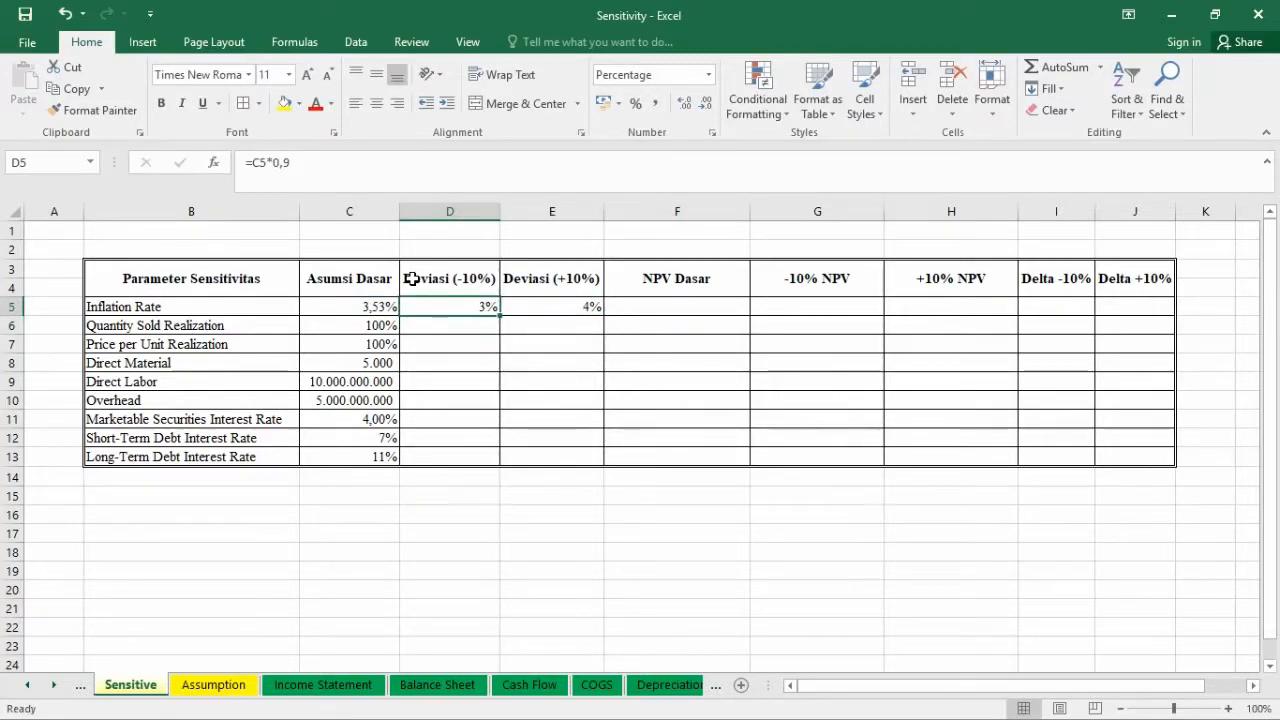
key(shift+Right)
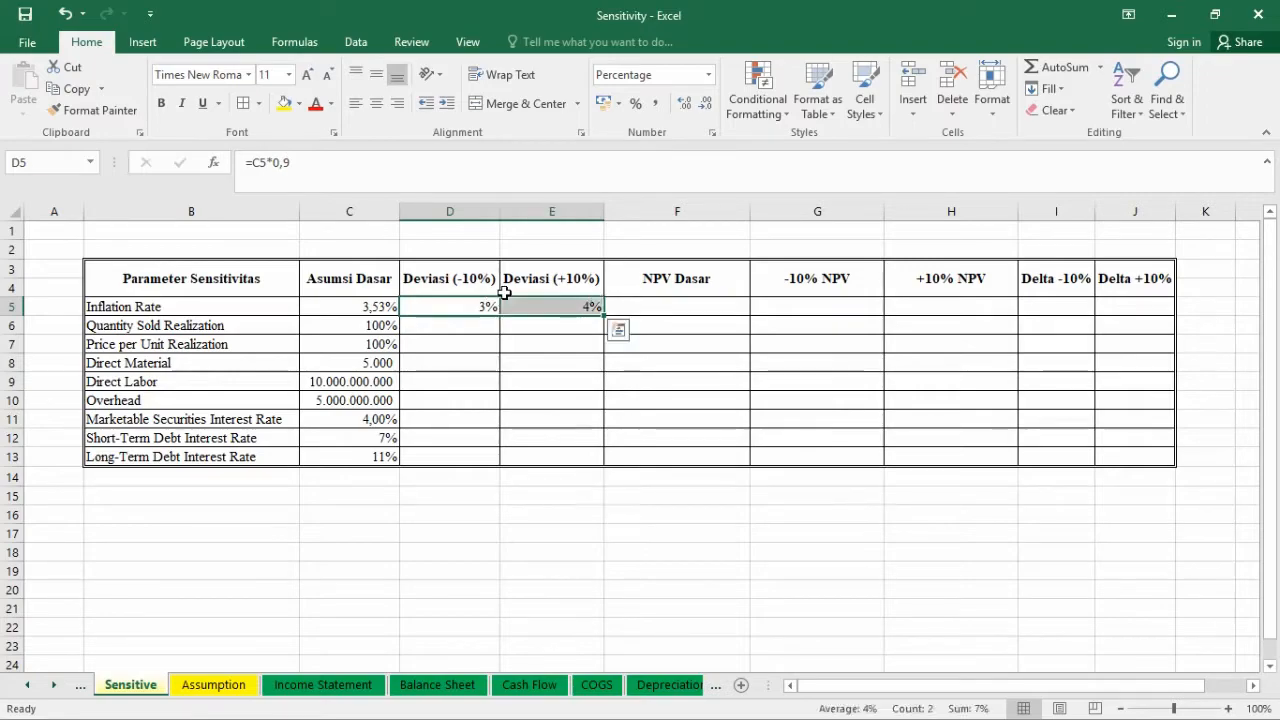
drag(604, 318, 604, 318)
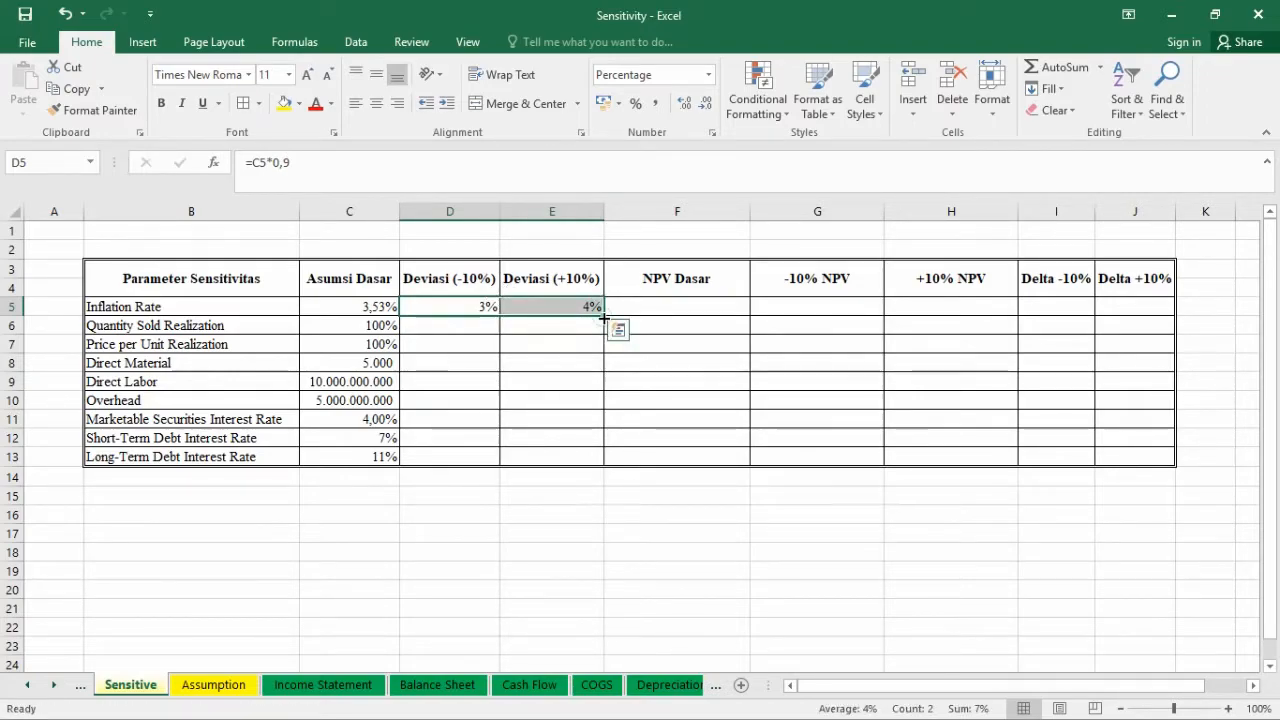
double_click(604, 318)
Copy the two-decimal percentage formatting of C5 to the deviation cells D5:E7.
click(353, 308)
click(94, 109)
mouse_move(491, 306)
mouse_down()
mouse_move(569, 337)
mouse_move(523, 337)
mouse_up()
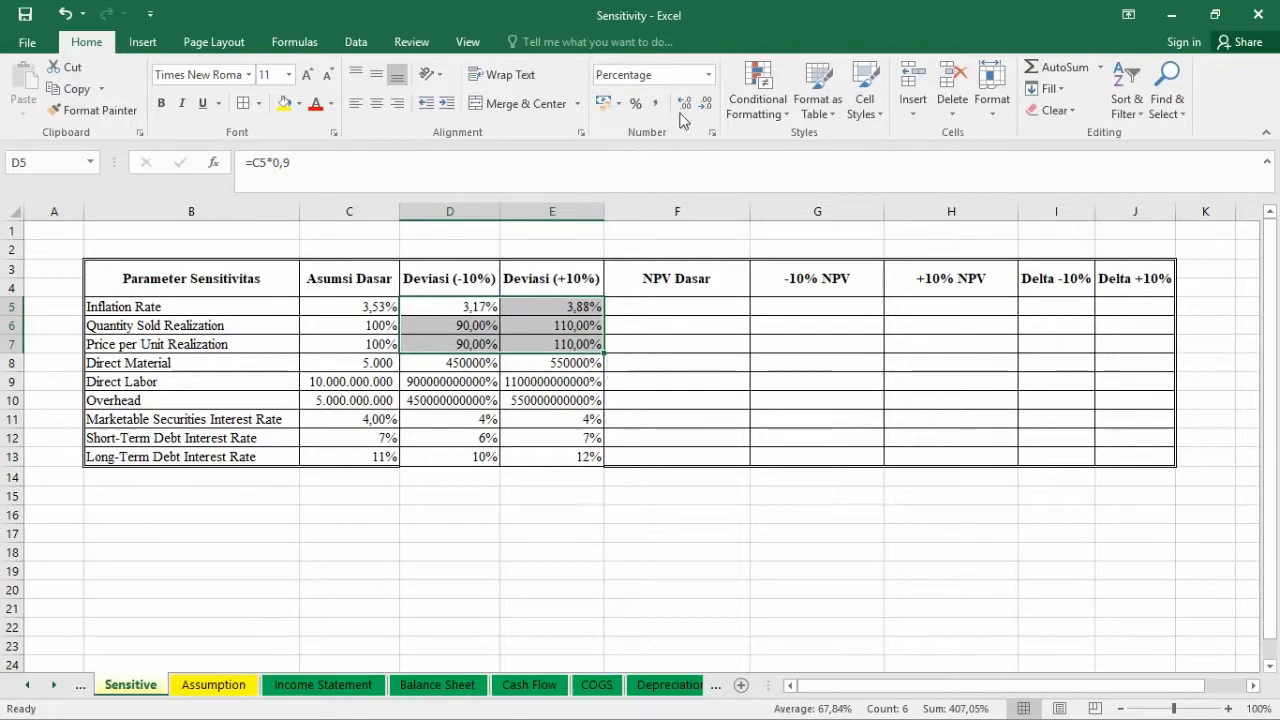
Copy the accounting number format of C8 to the Direct Material, Direct Labor and Overhead deviations in D8:E10.
click(347, 362)
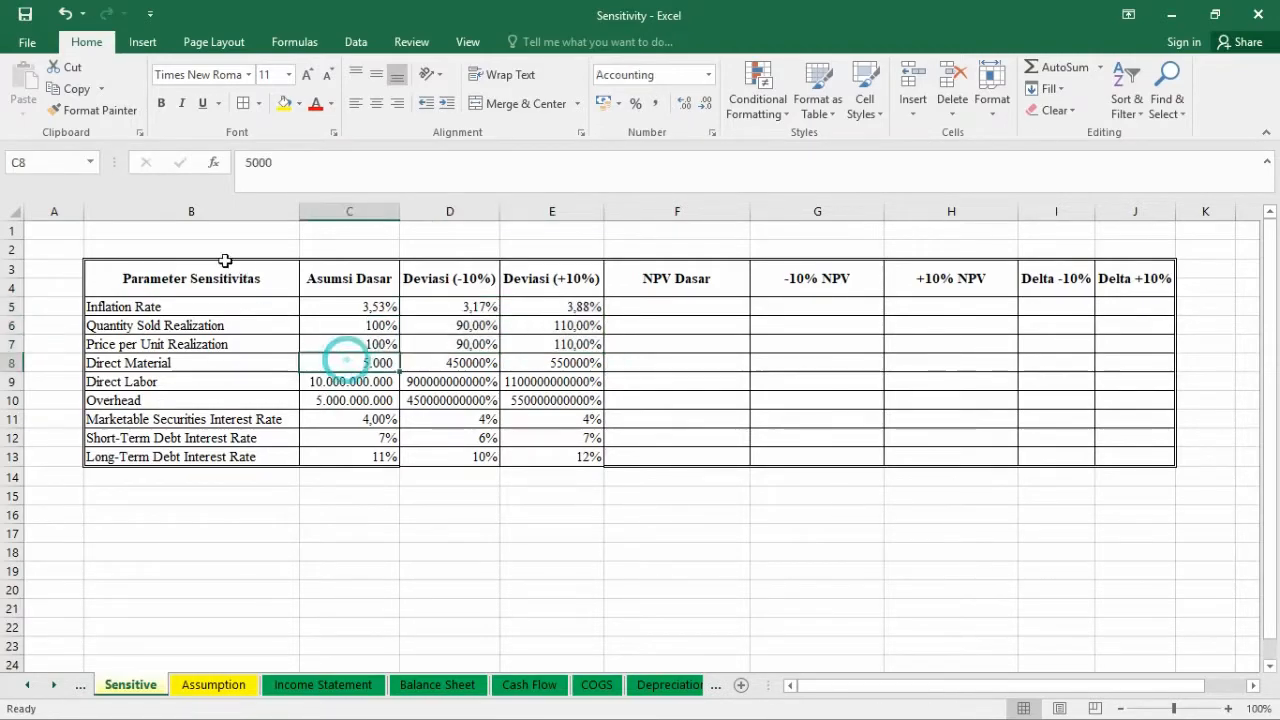
click(125, 117)
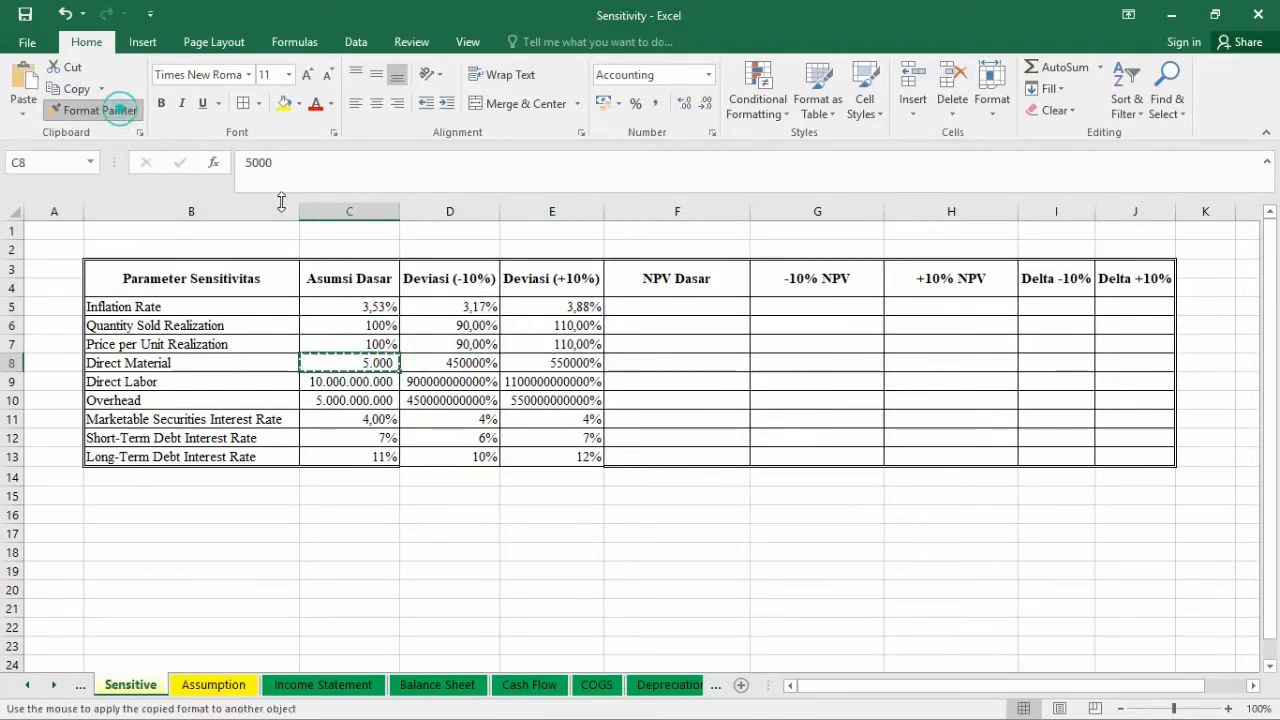
click(479, 364)
mouse_move(494, 373)
mouse_down()
mouse_move(540, 400)
mouse_move(575, 456)
mouse_up()
Format the interest rate deviations in D11:E13 as percentages with two decimal places.
click(488, 422)
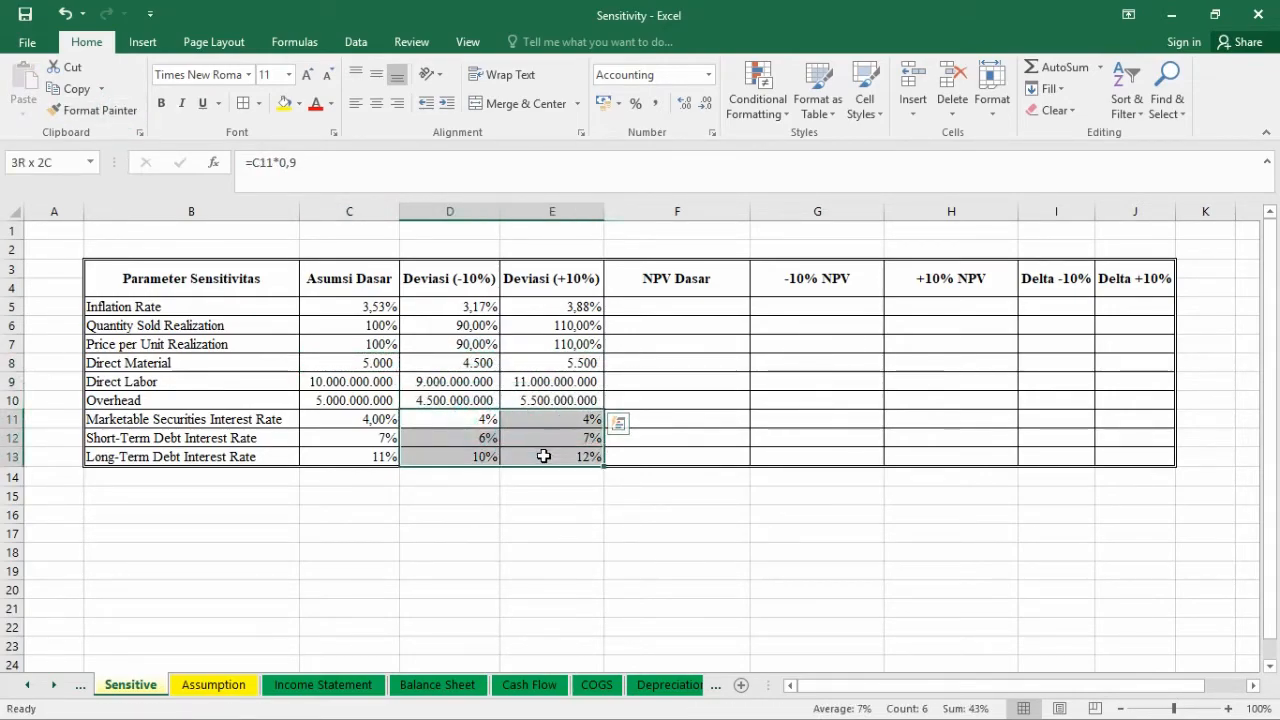
click(657, 105)
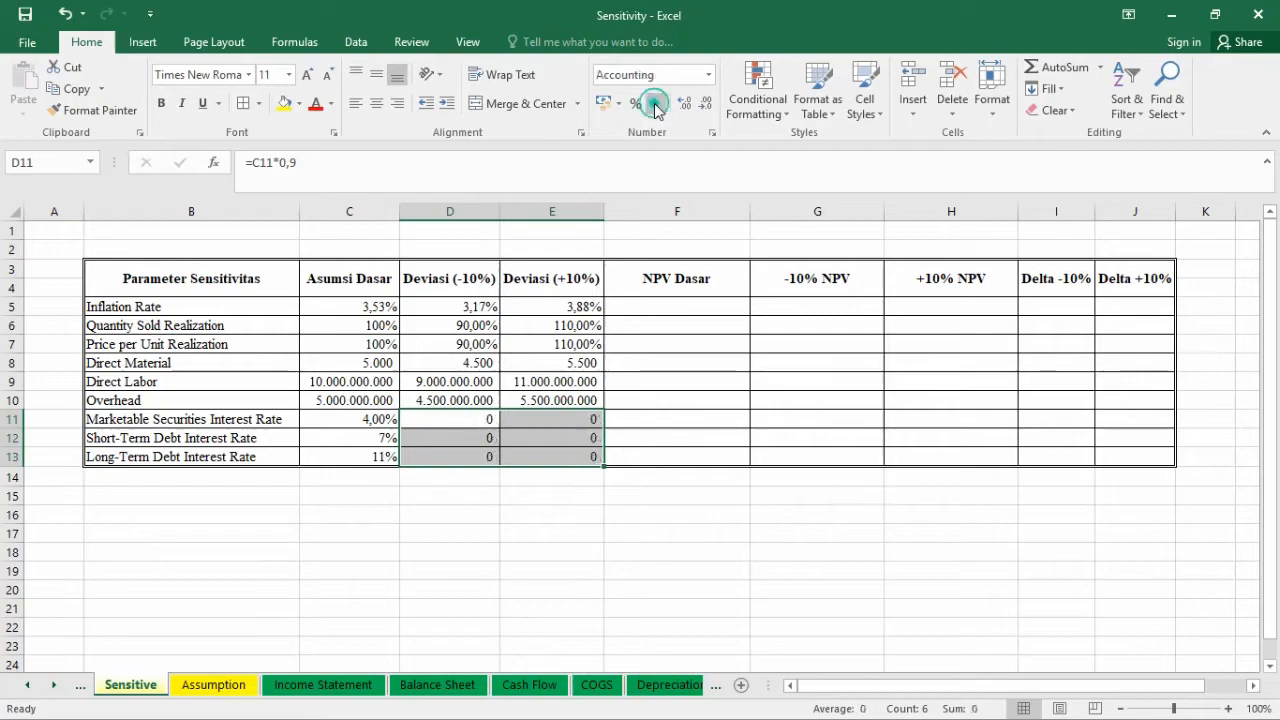
click(638, 104)
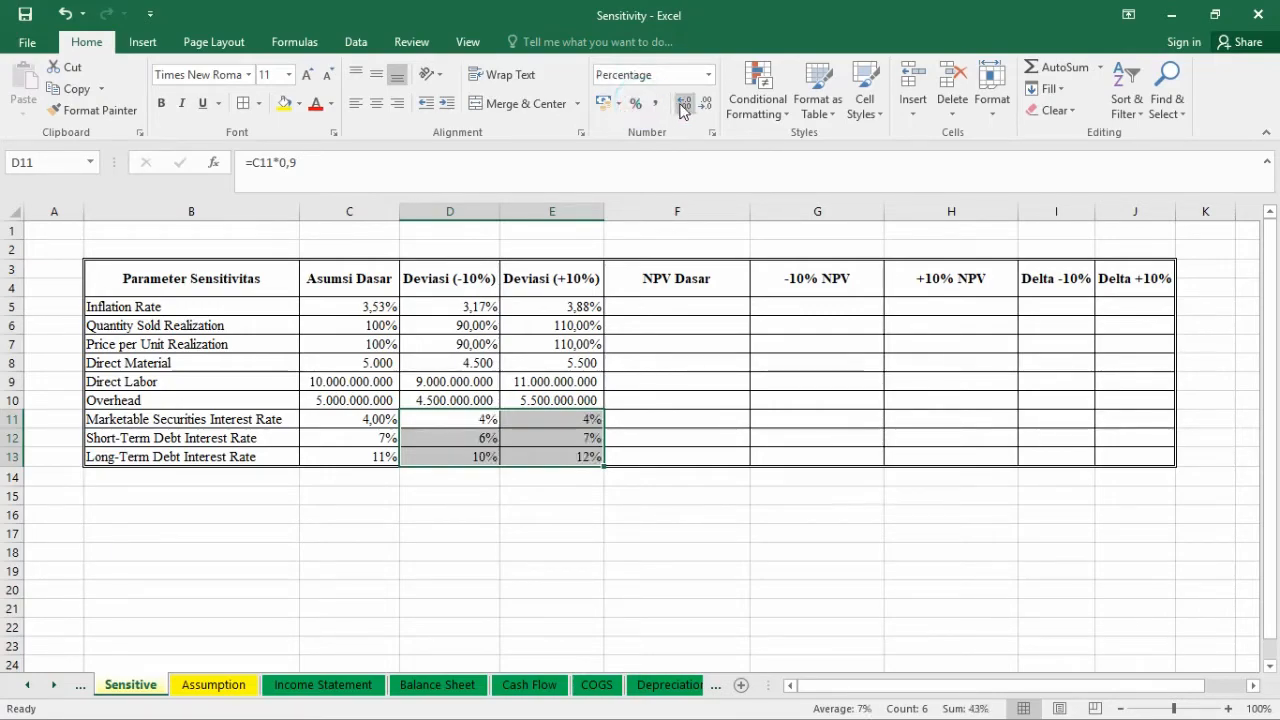
click(685, 103)
click(685, 103)
click(687, 331)
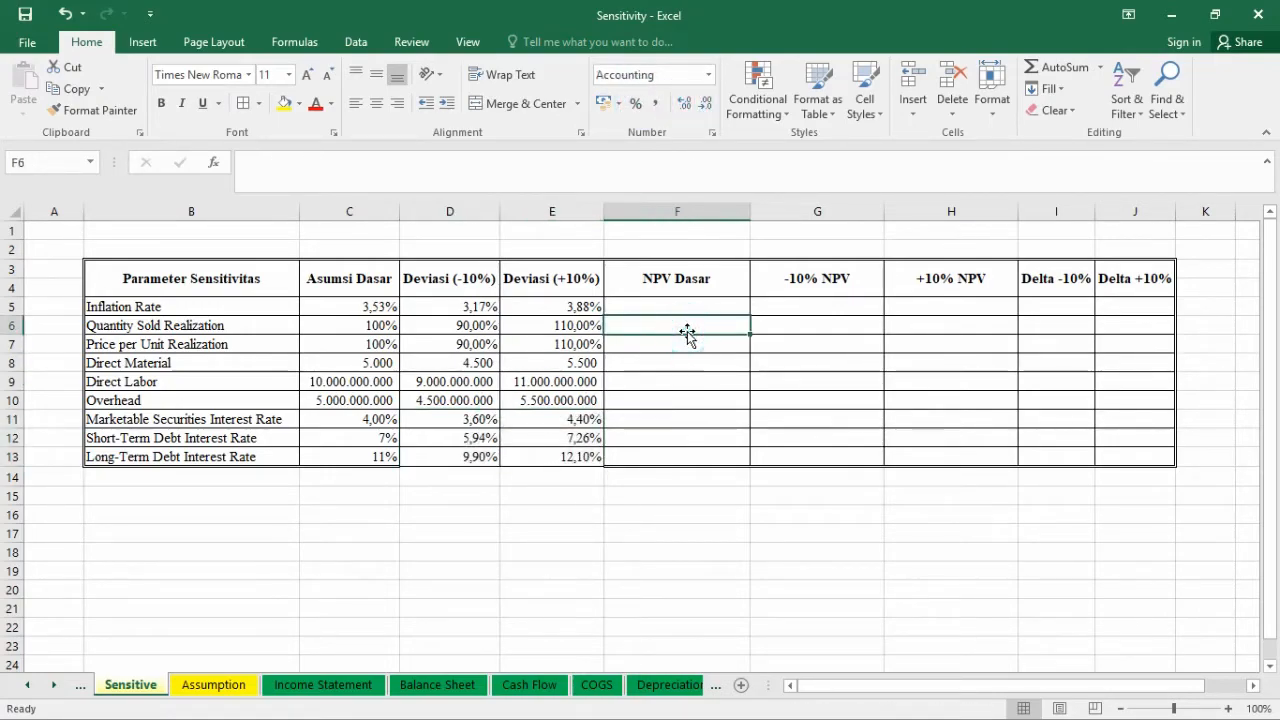
key(Up)
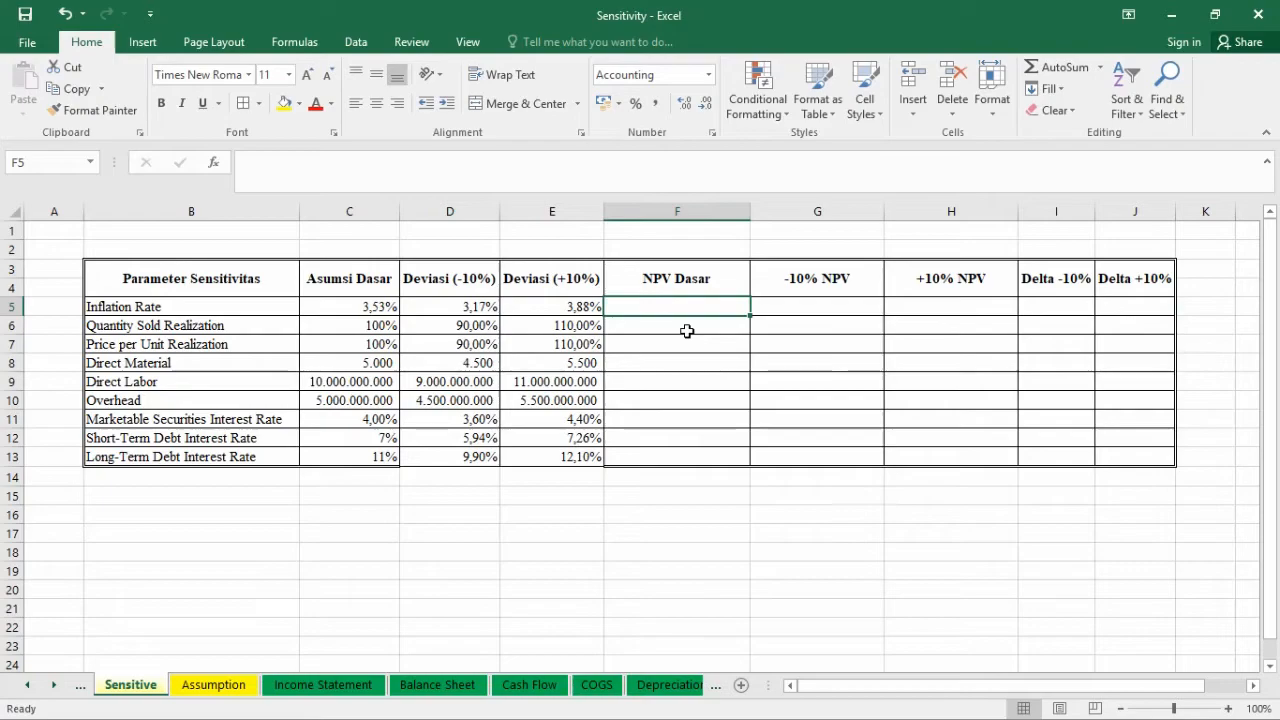
click(351, 304)
key(shift+Down)
key(shift+Down)
key(shift+Down)
key(shift+Down)
key(Right)
key(Right)
key(Right)
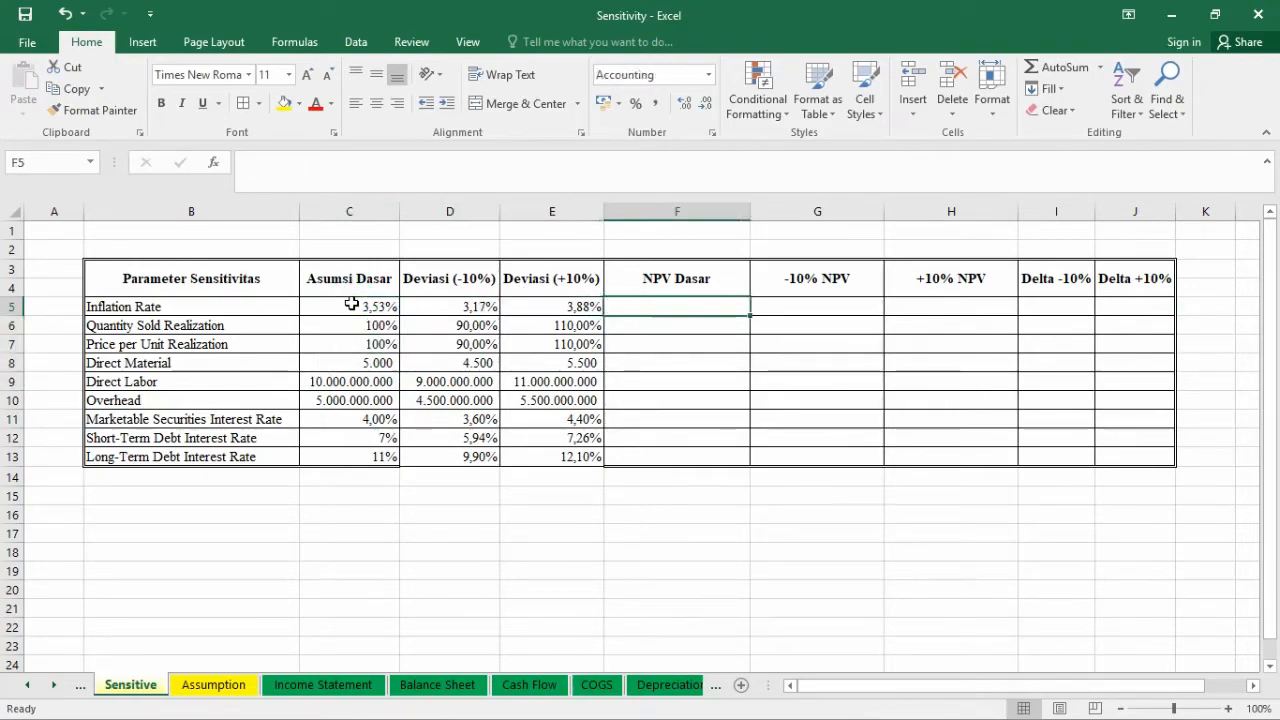
Link the base NPV in F5 to the firm's Net Present Value in CBA!D22.
text(=)
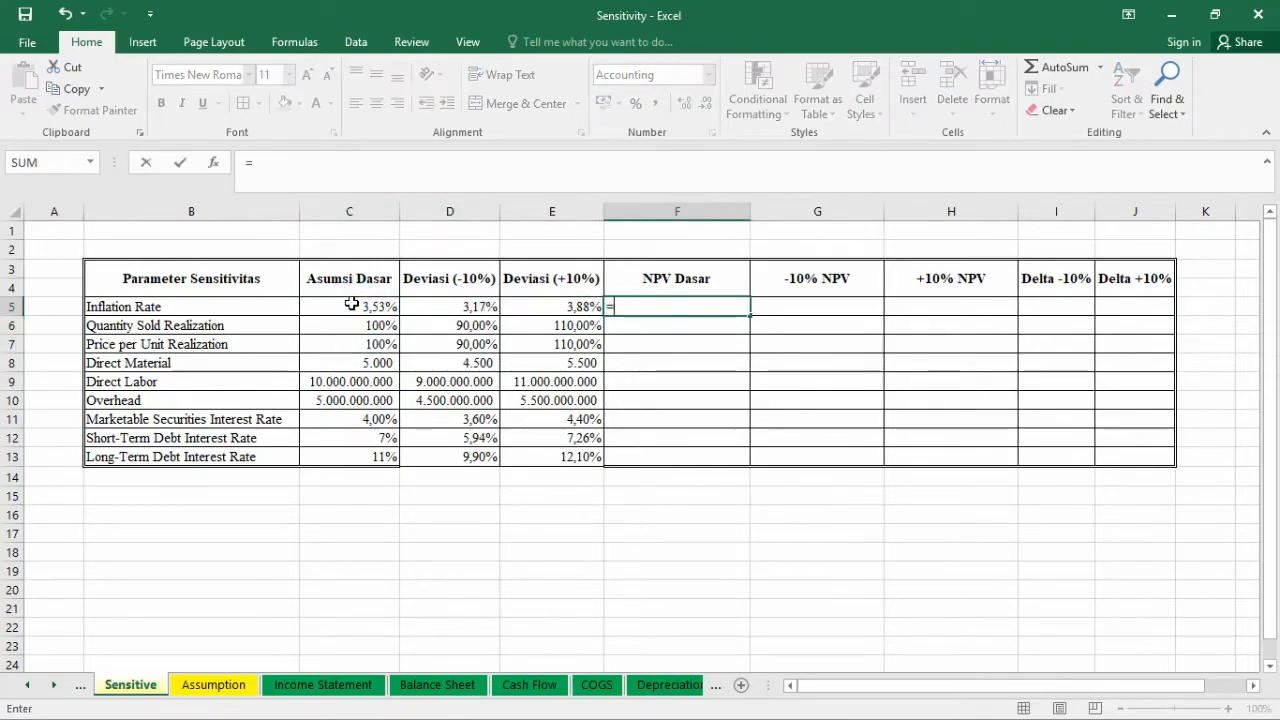
right_click(55, 691)
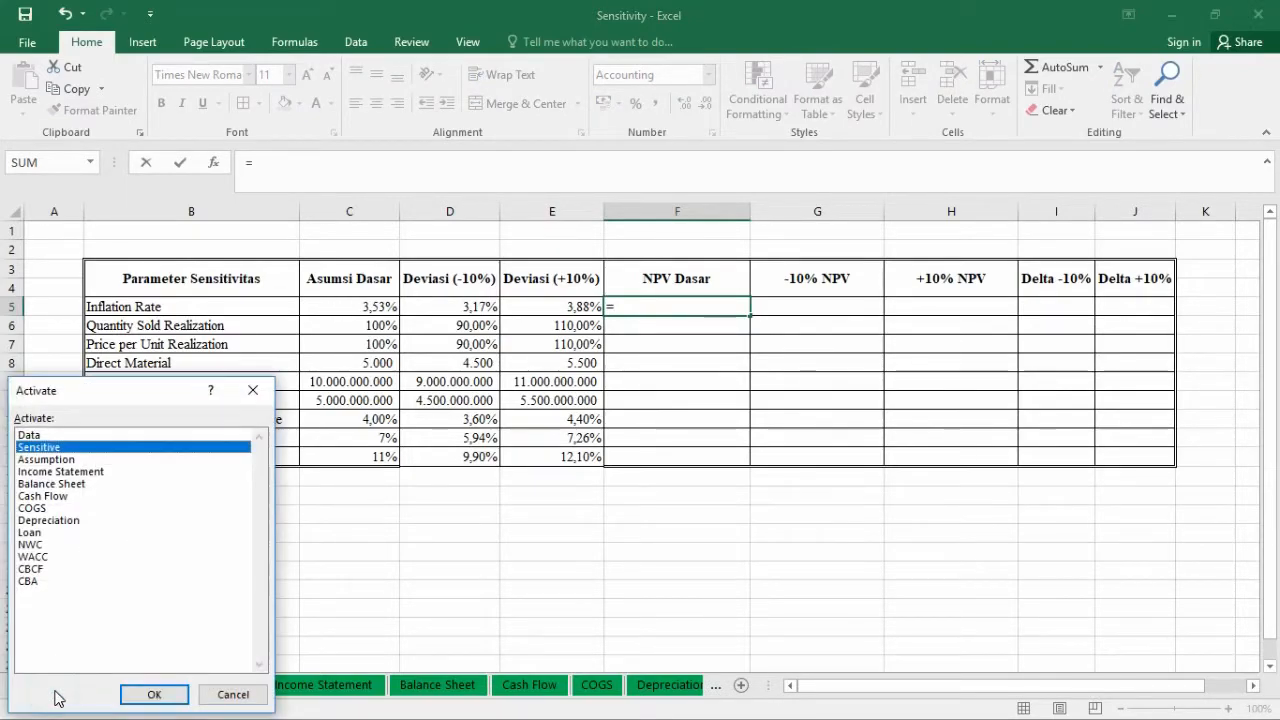
click(28, 581)
click(150, 694)
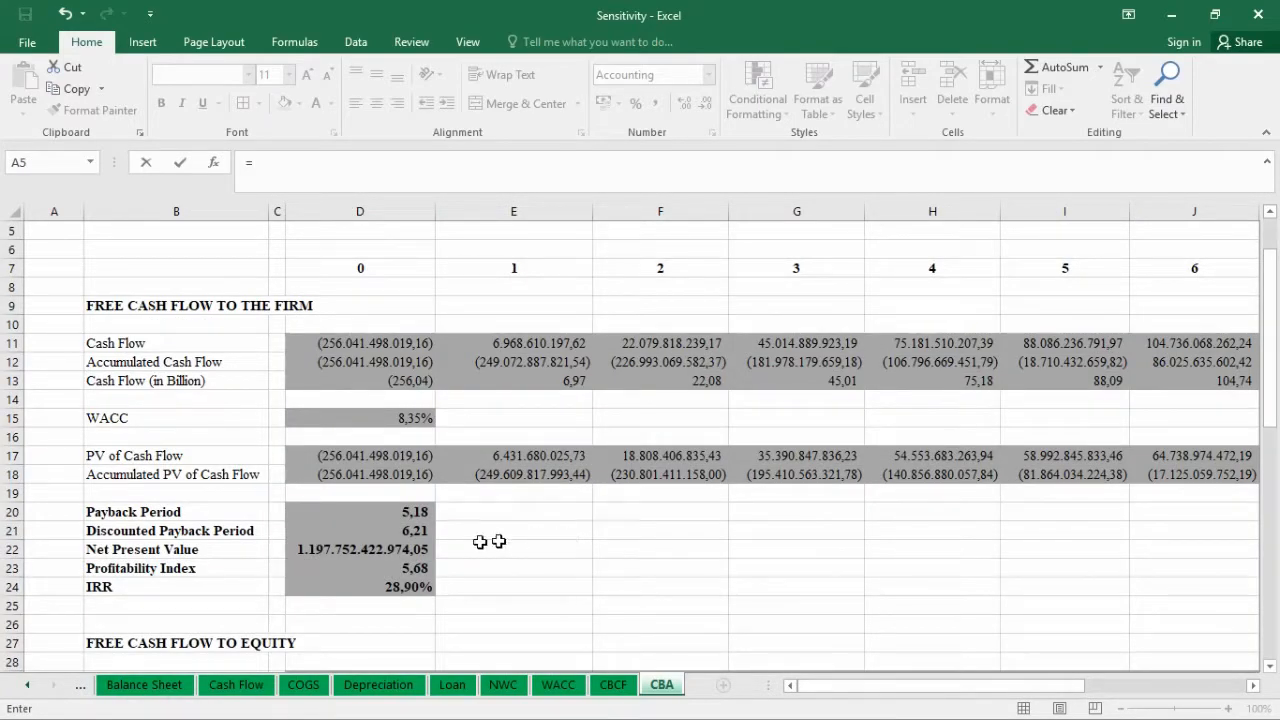
click(397, 549)
key(Return)
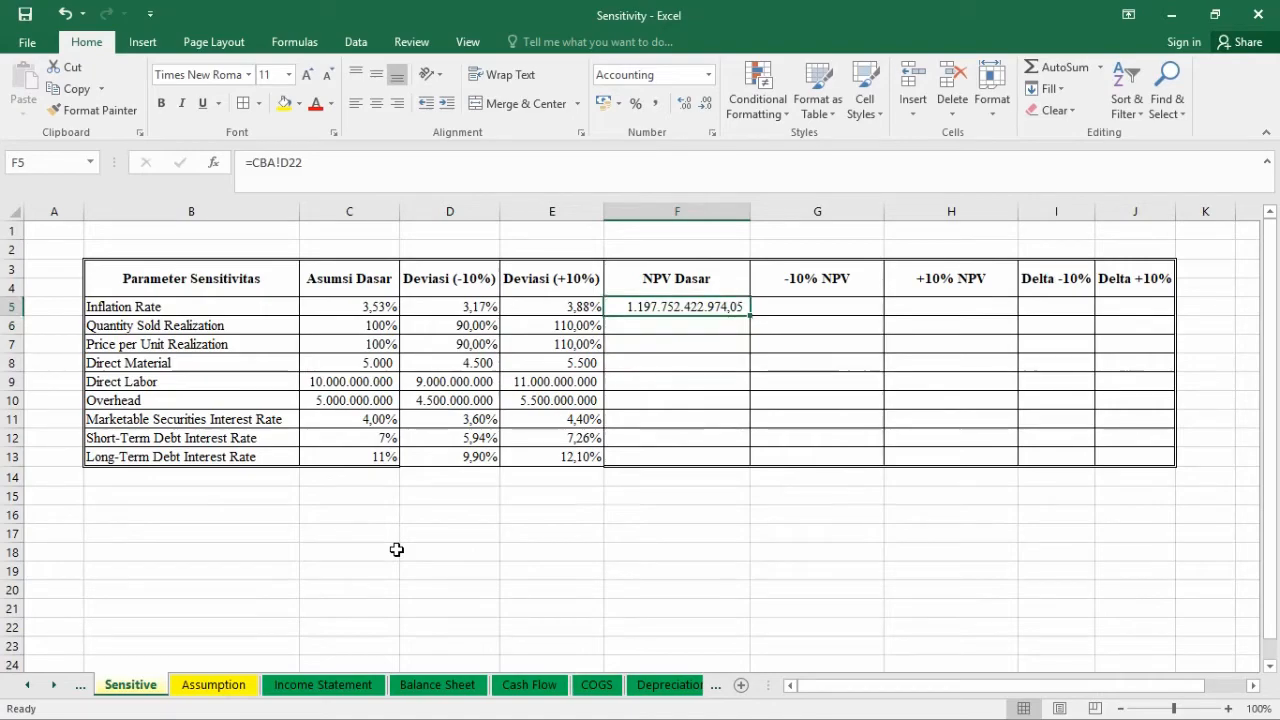
Convert the base NPV in F5 to a static value and fill it down through F13.
key(ctrl+c)
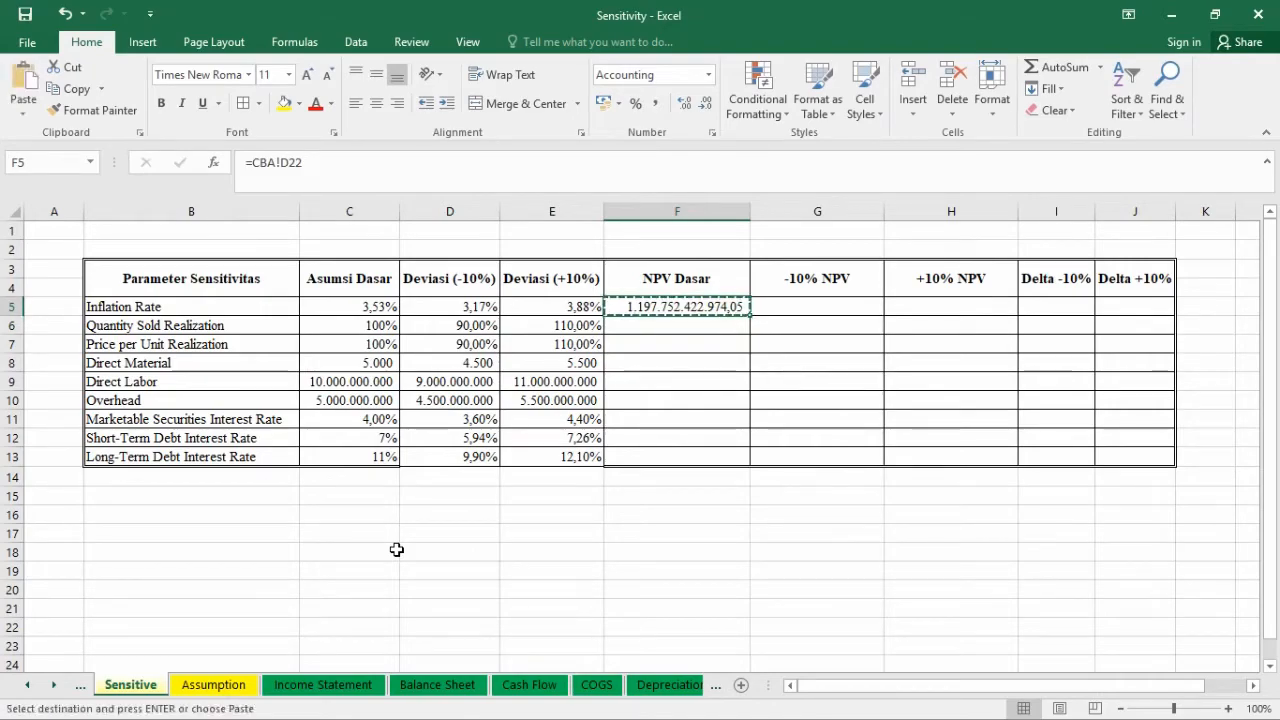
right_click(649, 307)
mouse_move(829, 414)
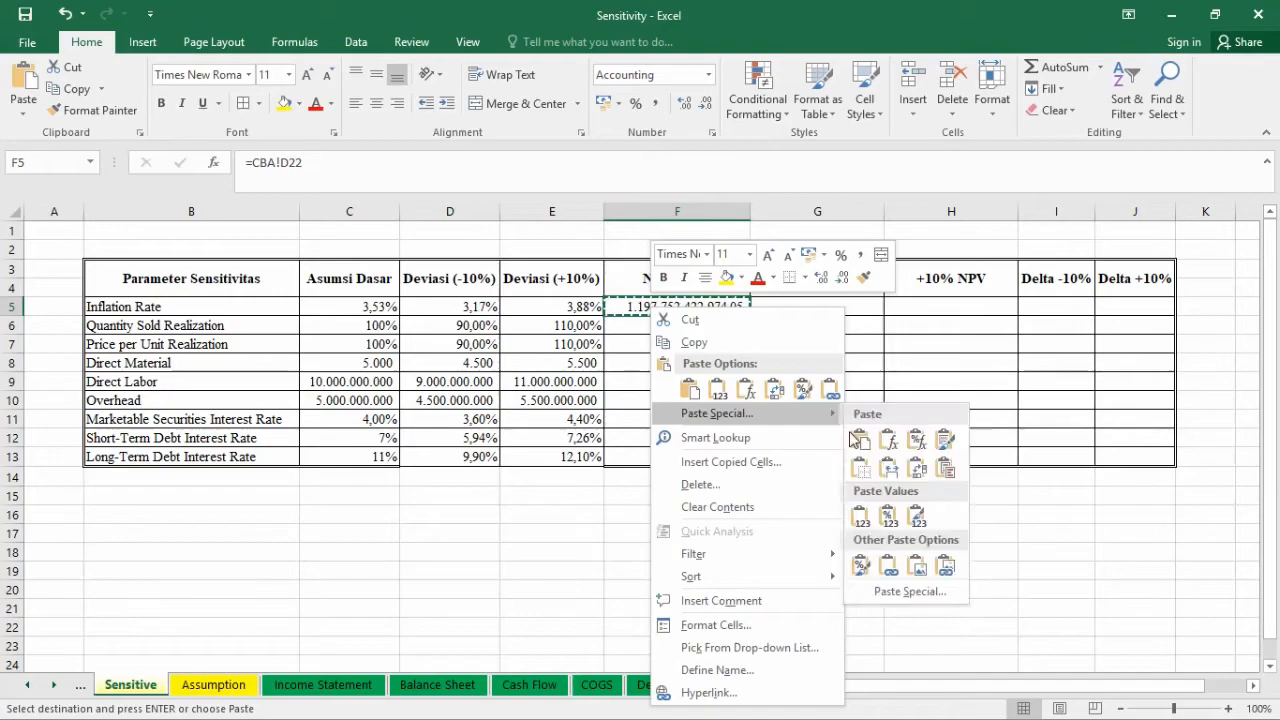
click(886, 592)
click(742, 500)
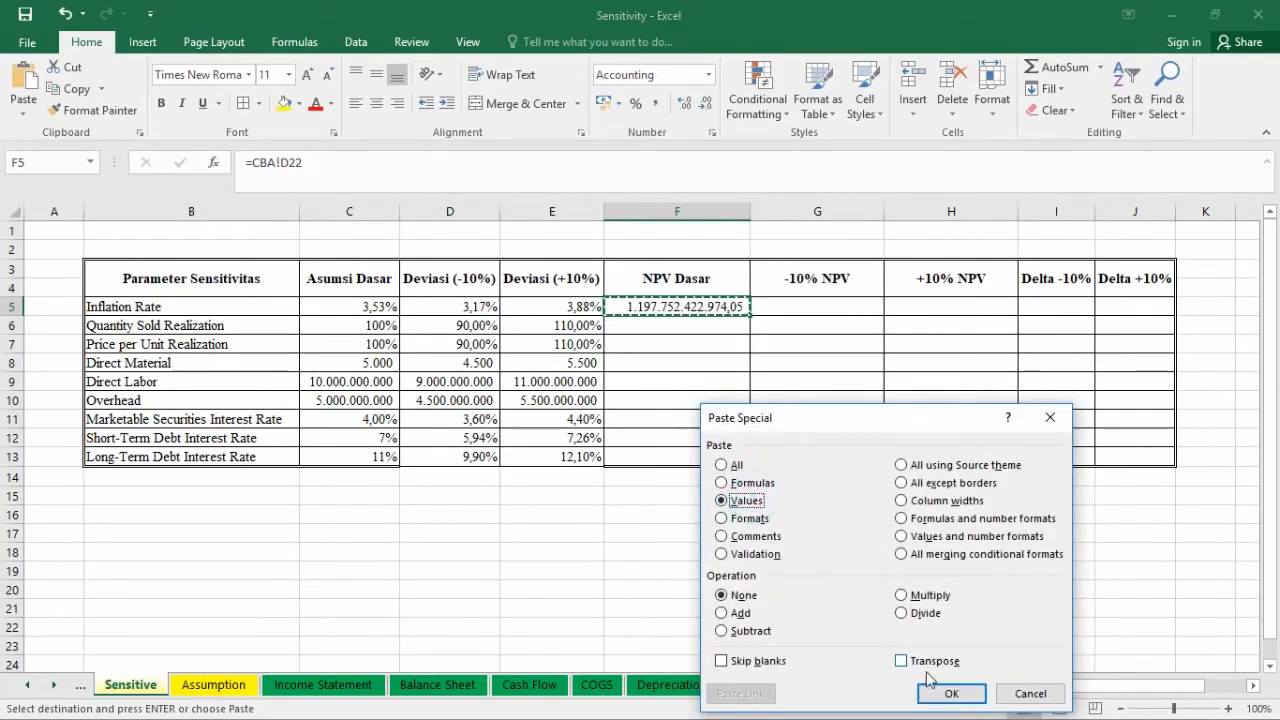
click(945, 696)
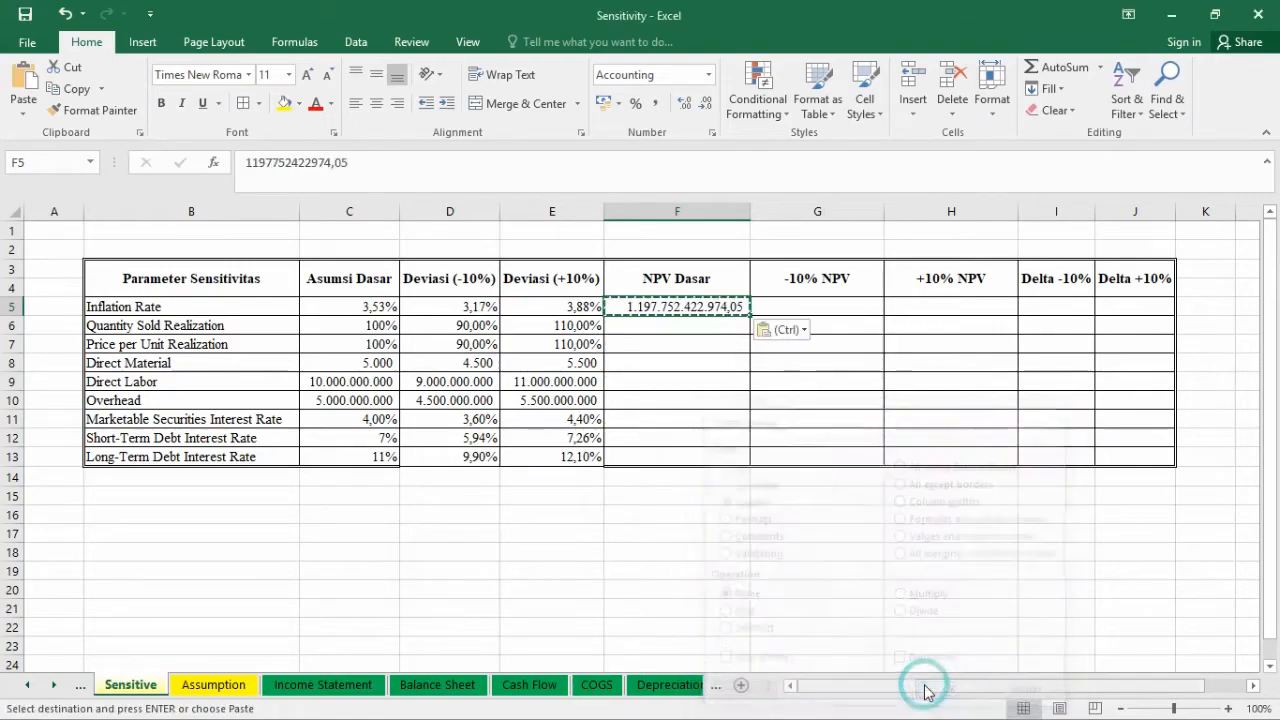
double_click(750, 316)
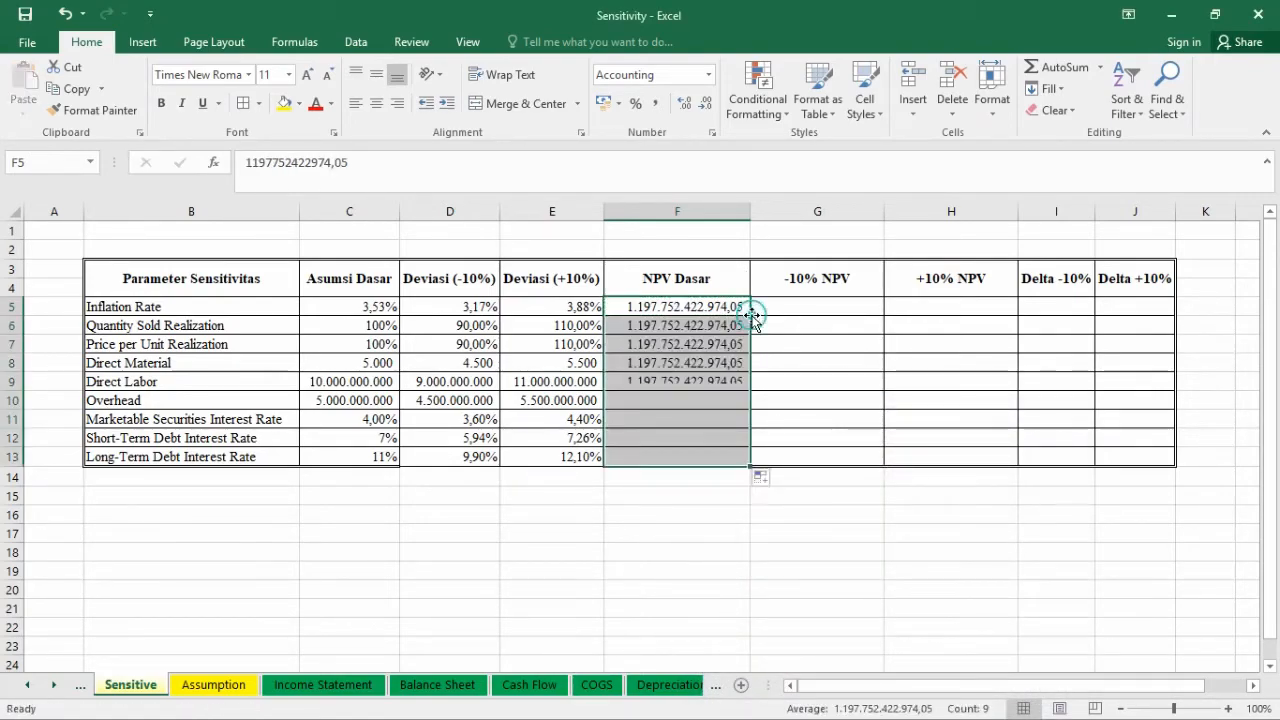
click(798, 396)
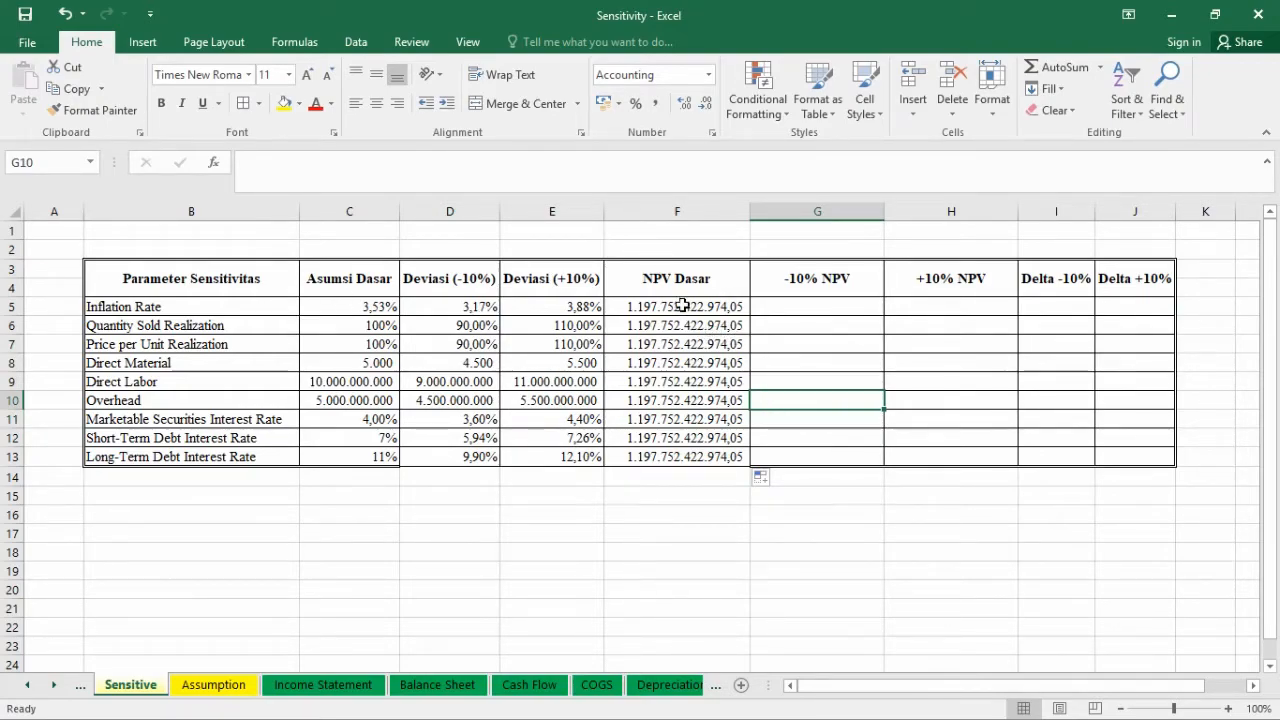
click(778, 290)
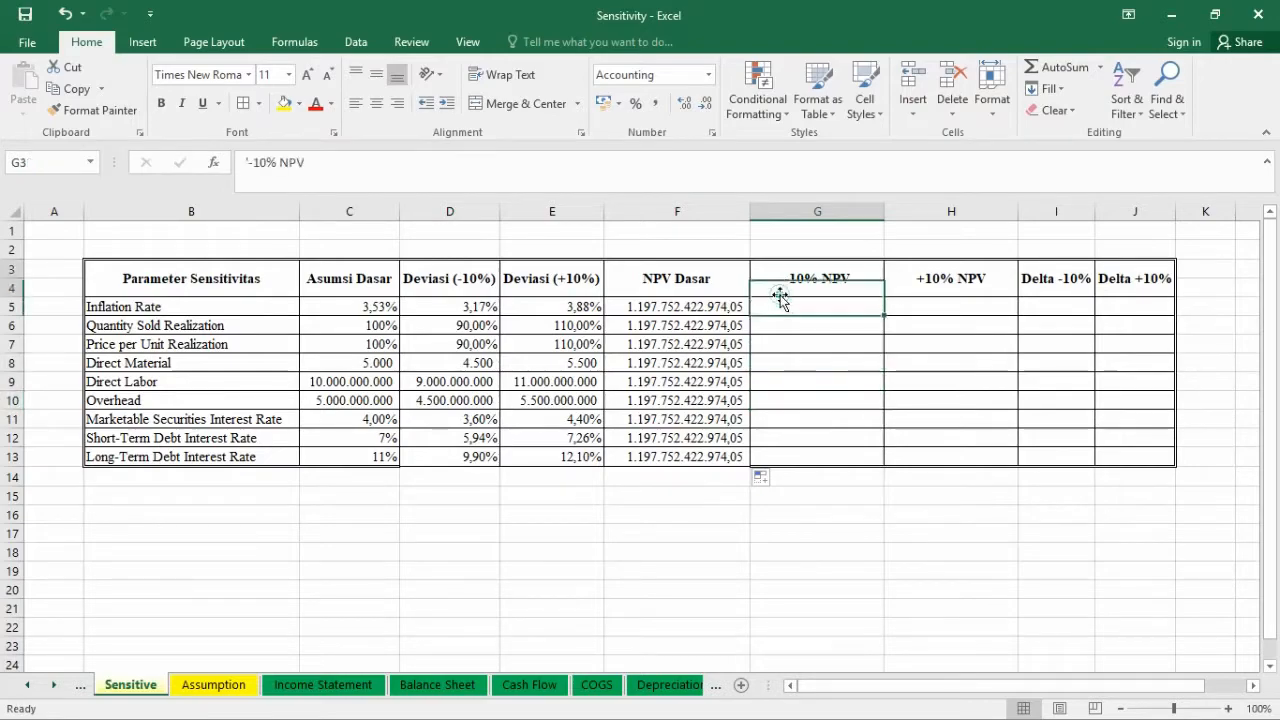
click(795, 304)
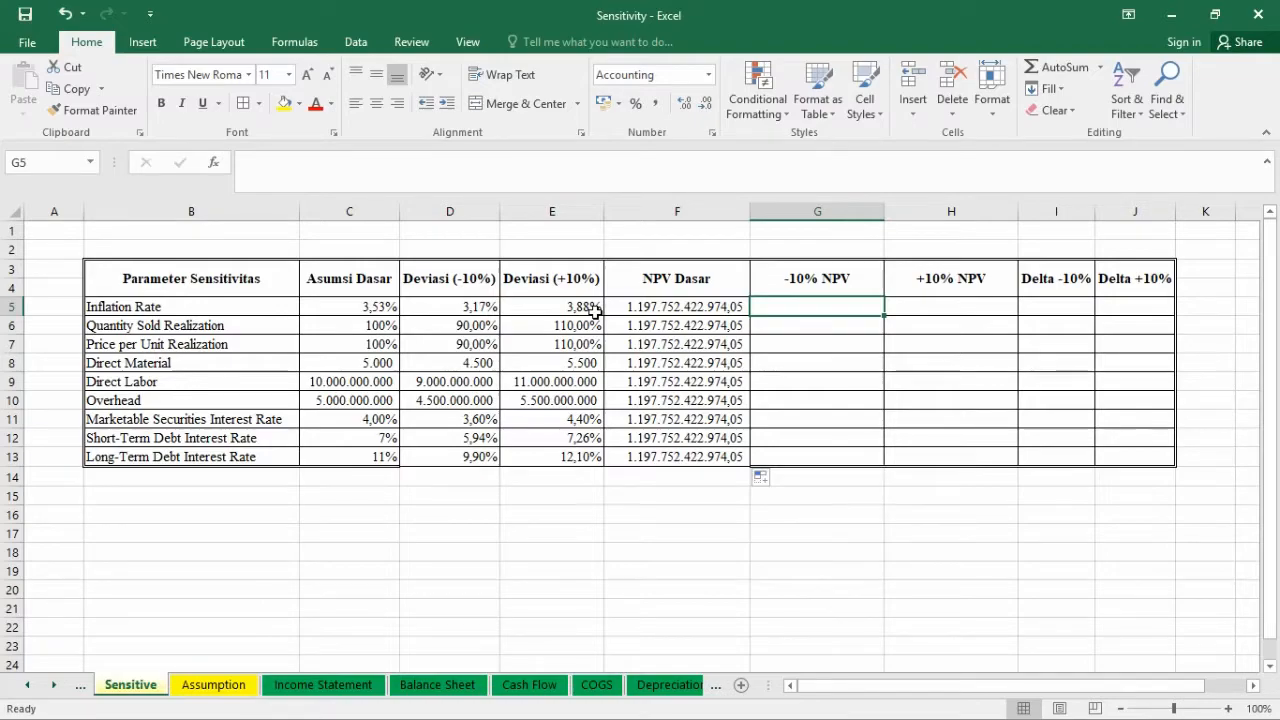
Copy the -10% inflation rate deviation in D5 and paste it as a value into the Assumption sheet's Inflation Rate in D27.
click(486, 305)
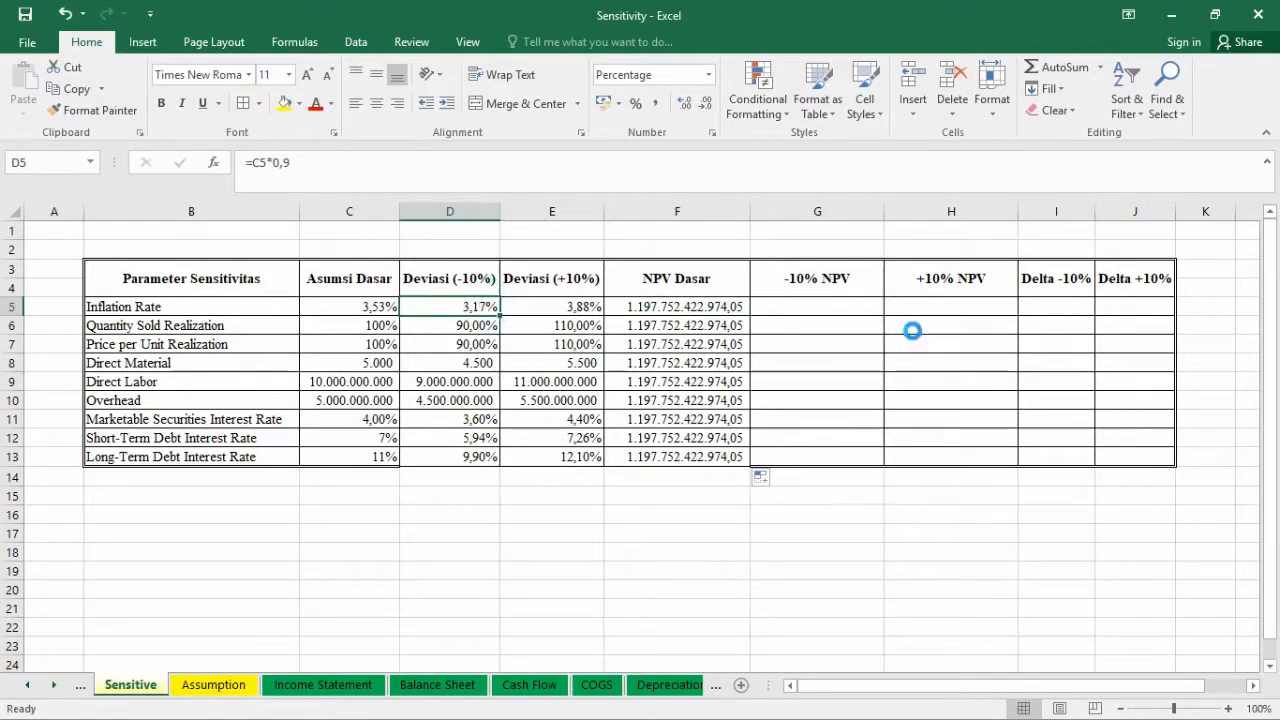
key(ctrl+c)
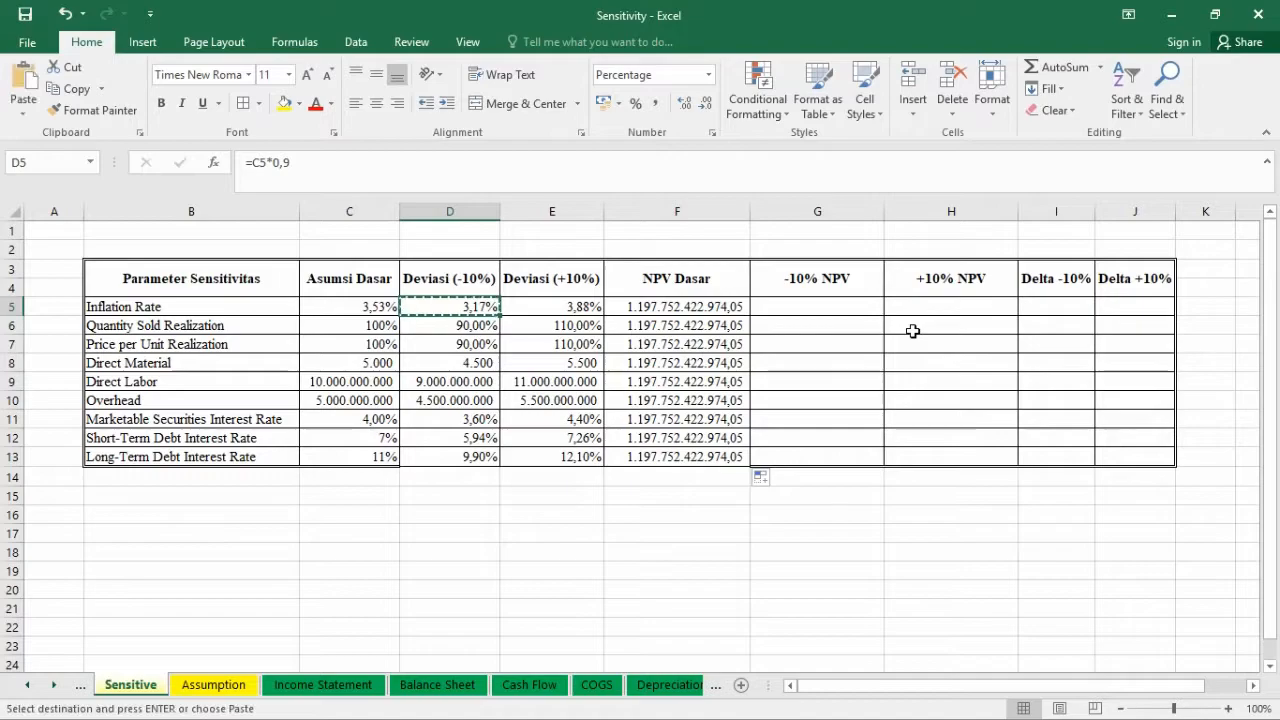
click(204, 686)
scroll(545, 510, up, 14)
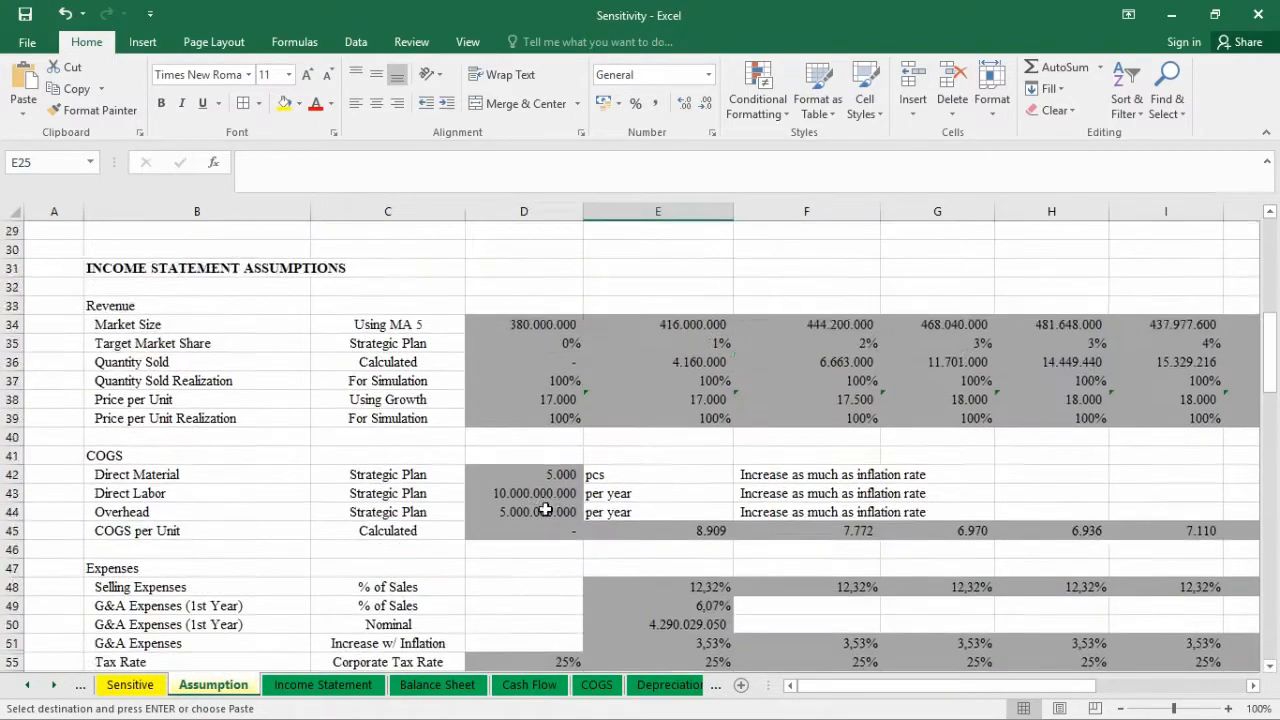
scroll(545, 510, up, 3)
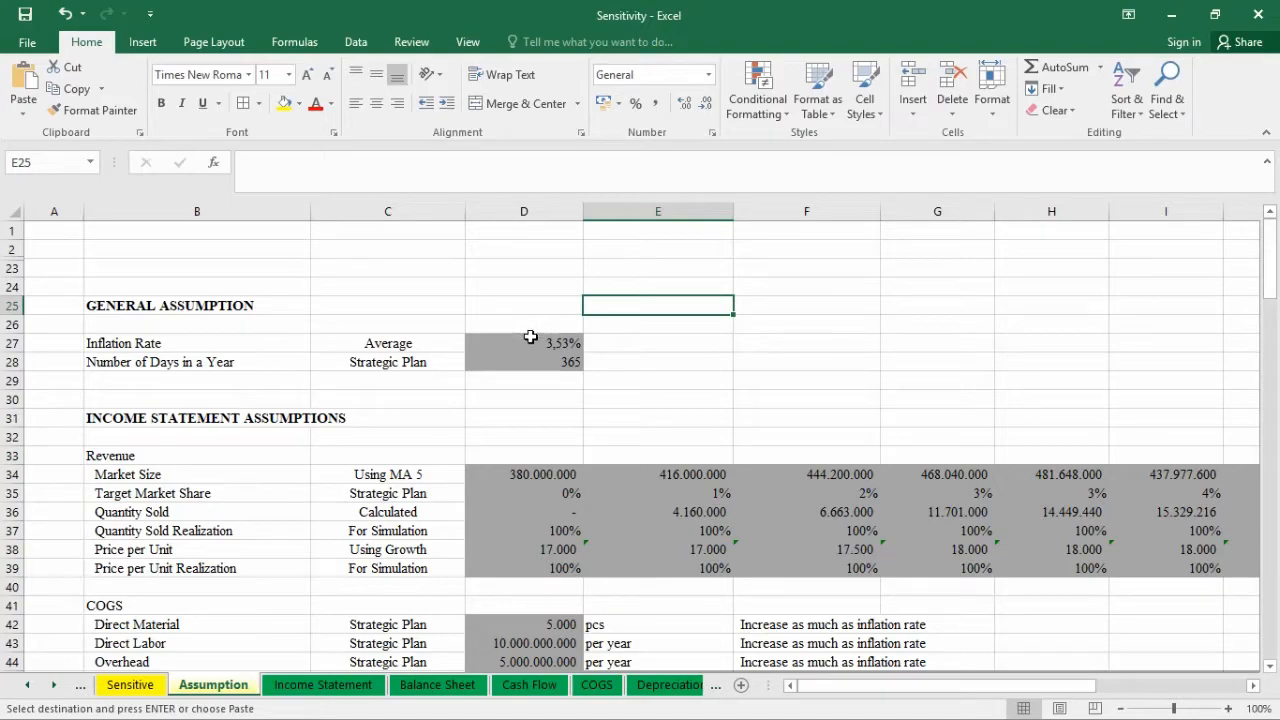
click(530, 337)
right_click(530, 337)
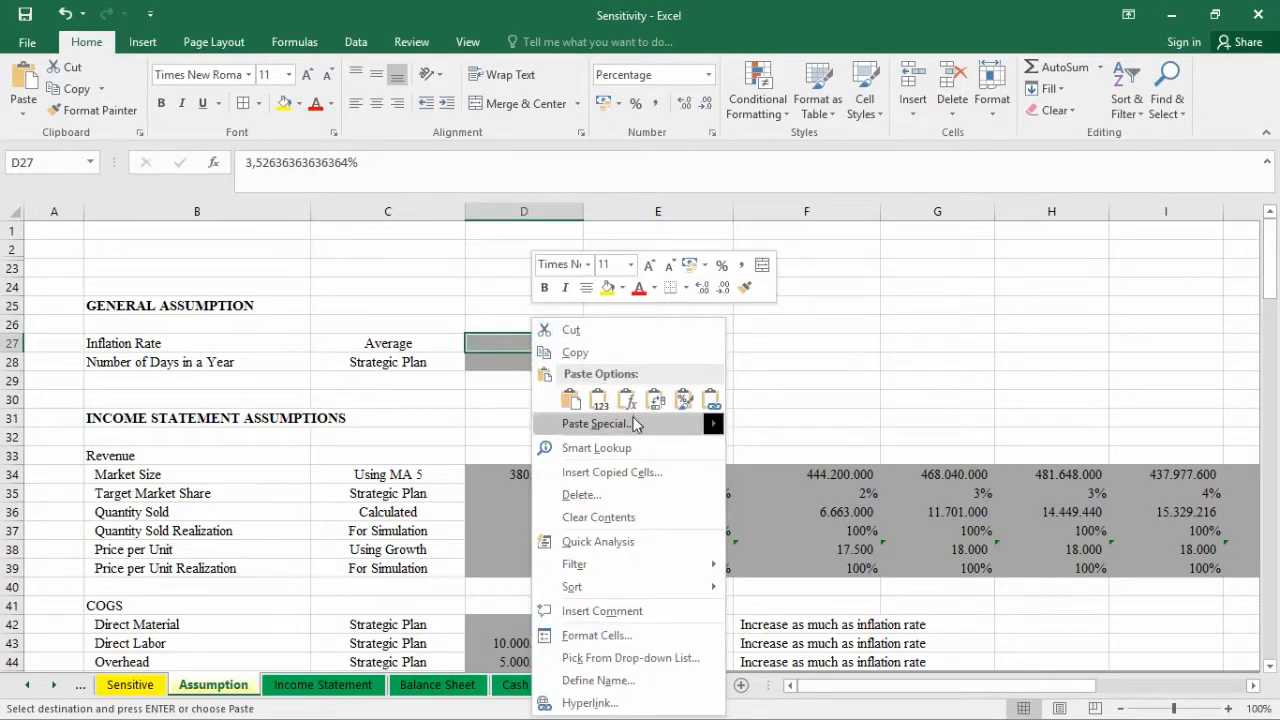
mouse_move(636, 425)
click(818, 603)
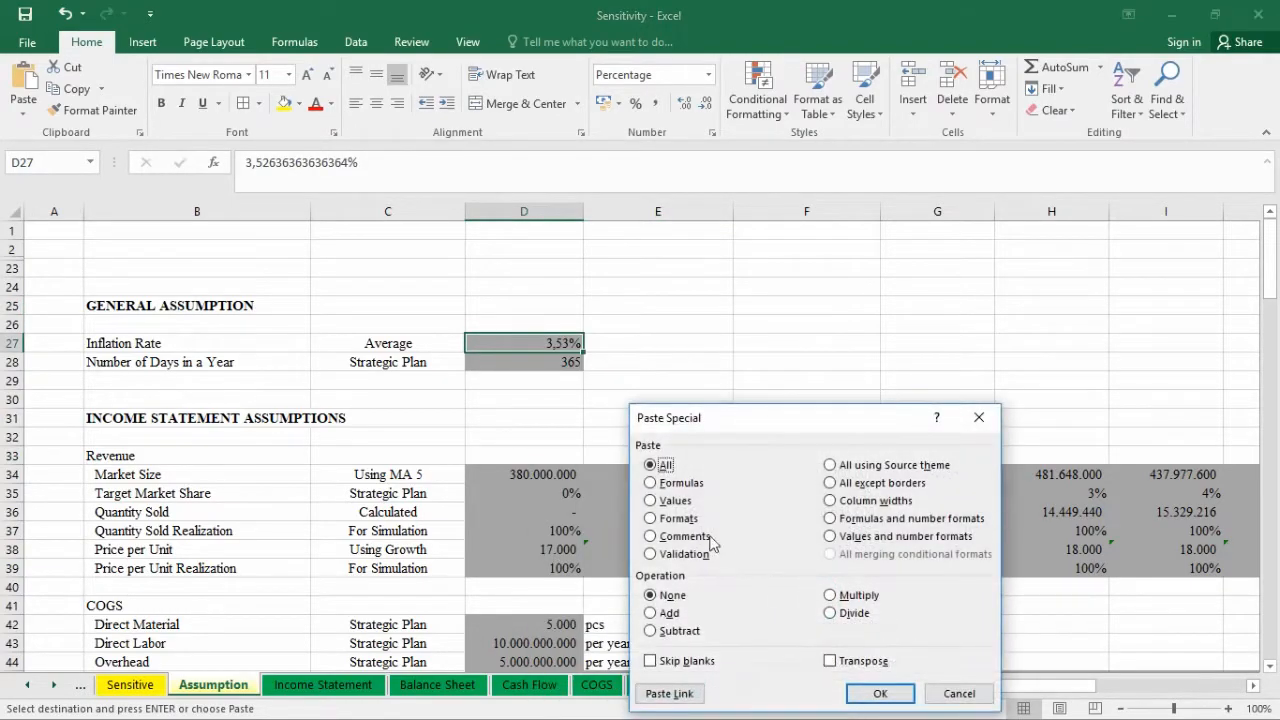
click(677, 501)
click(880, 692)
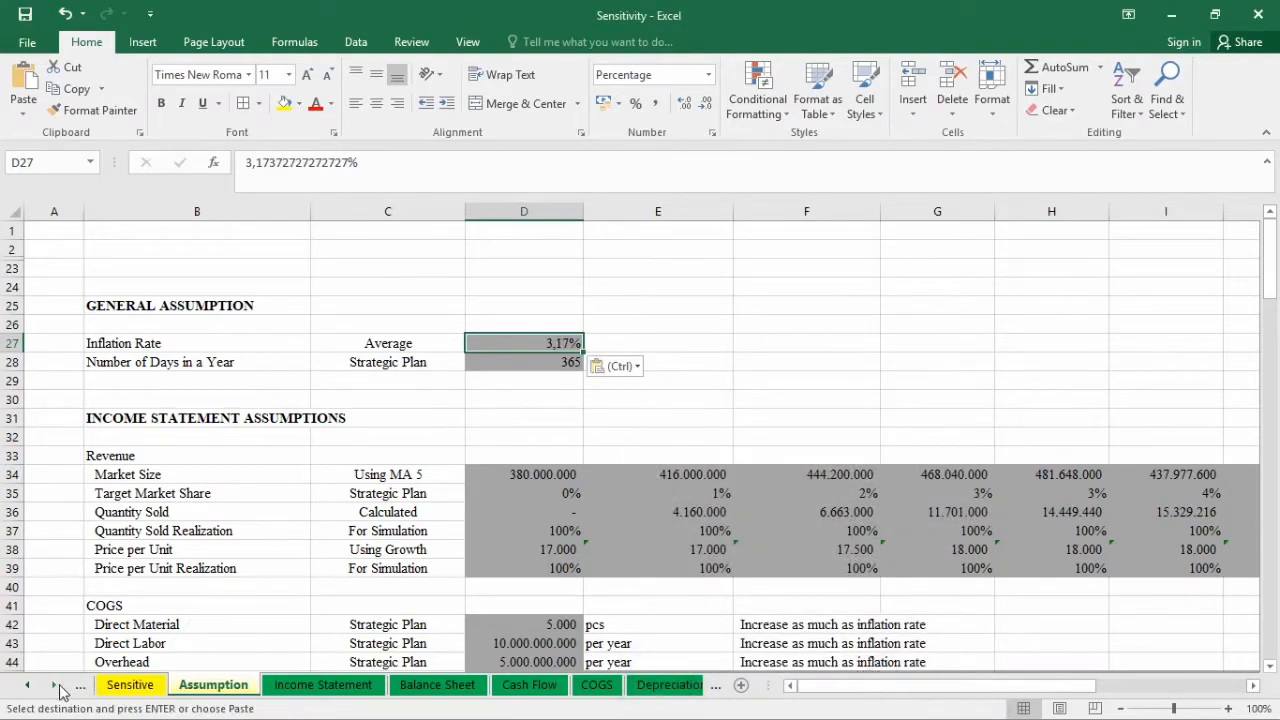
Copy the firm's Net Present Value from CBA!D22 and paste it as a value into the Inflation Rate's -10% NPV in Sensitive!G5.
right_click(57, 686)
click(28, 581)
click(154, 694)
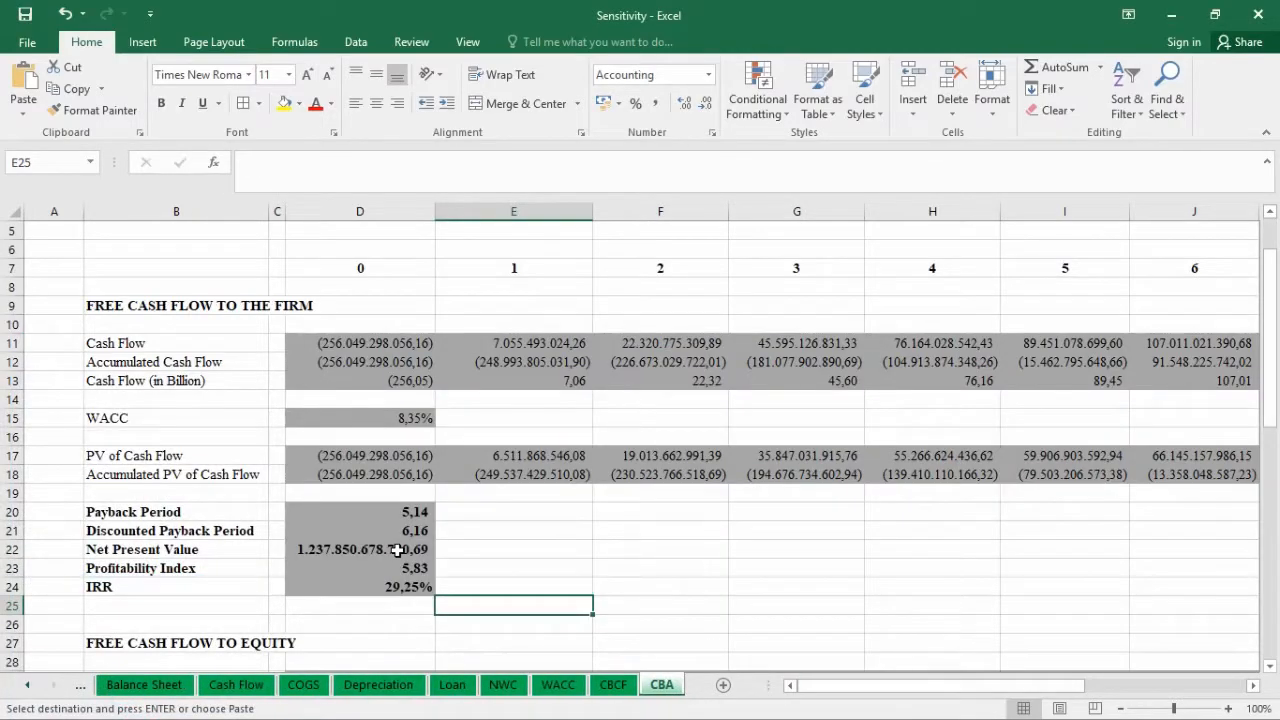
click(398, 550)
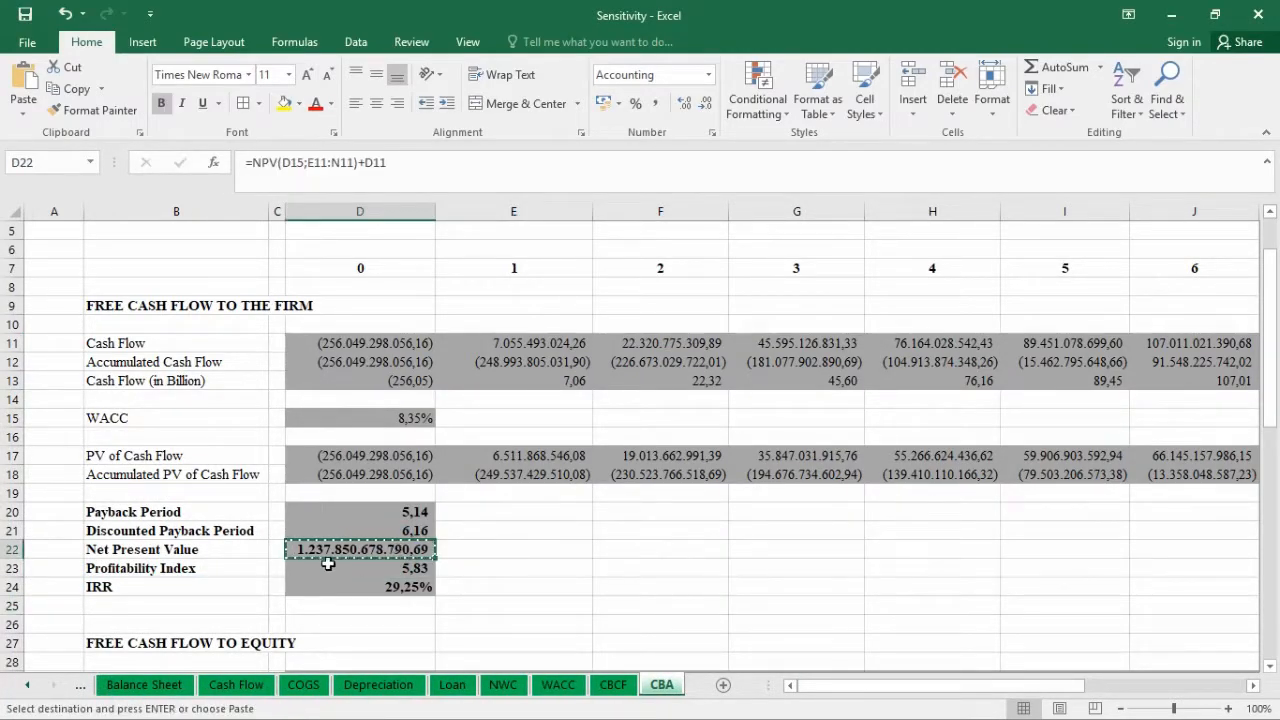
right_click(30, 685)
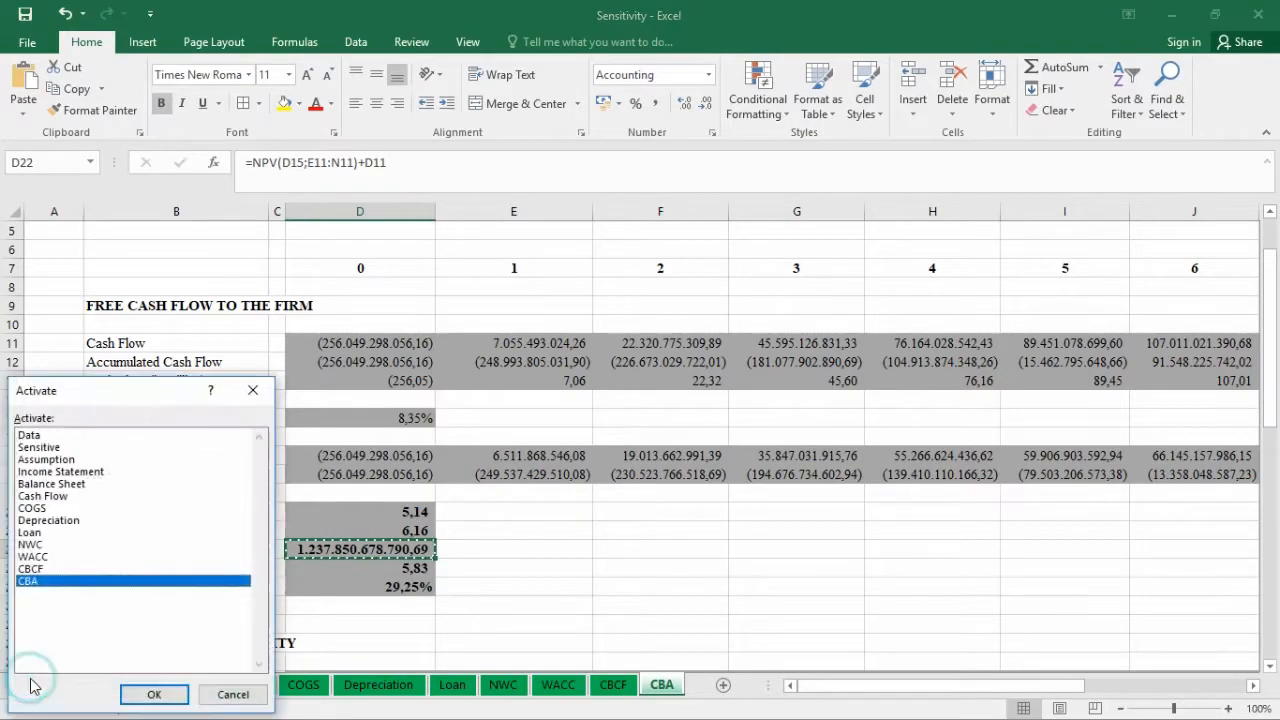
click(40, 447)
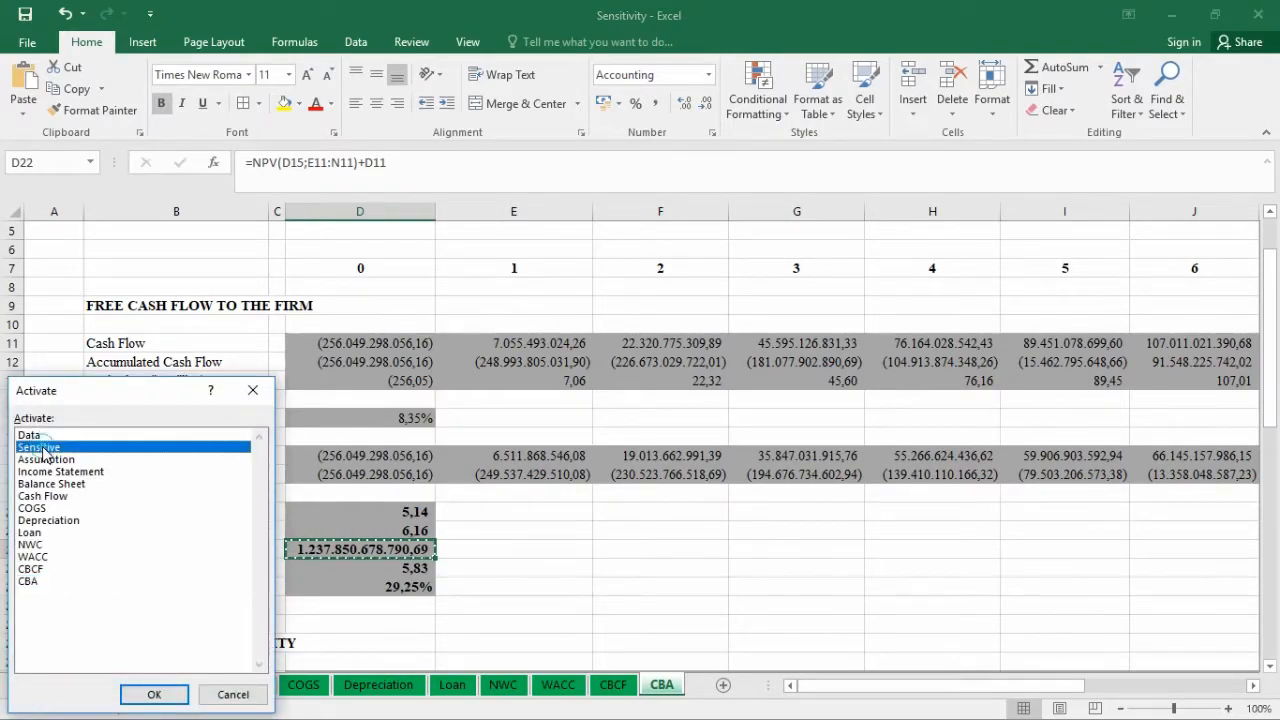
click(154, 694)
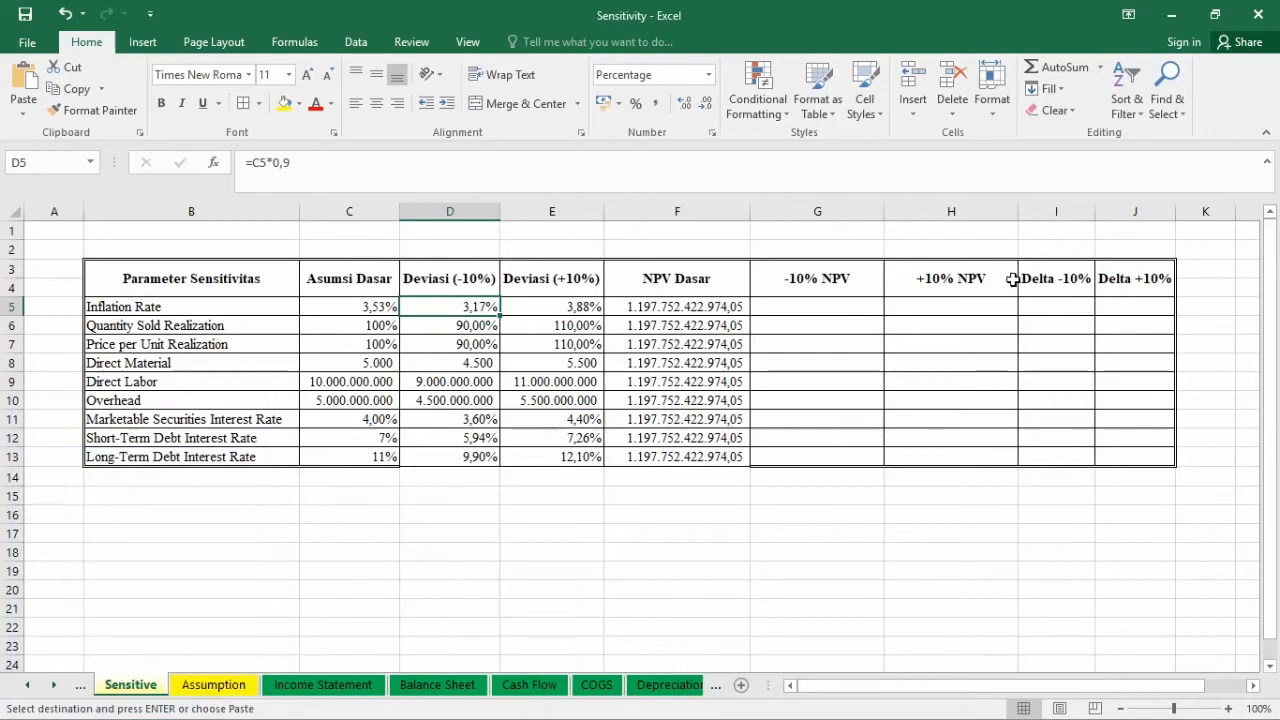
click(762, 308)
right_click(760, 309)
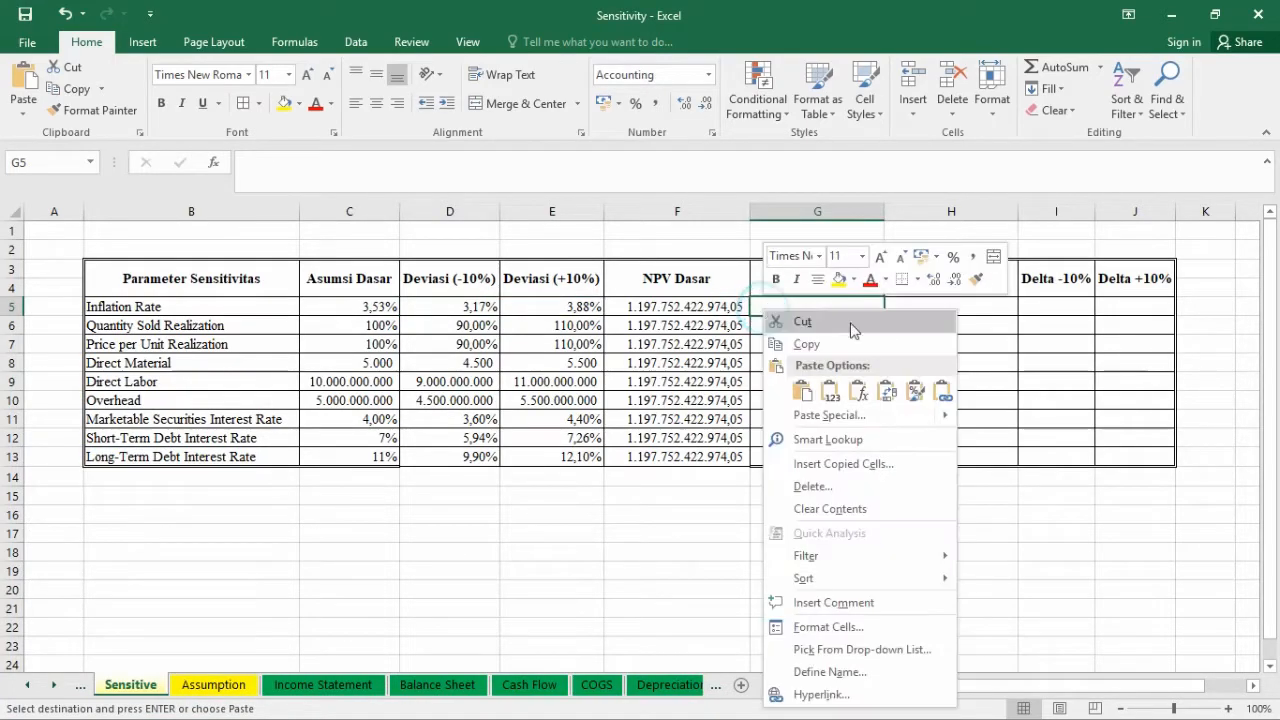
mouse_move(877, 416)
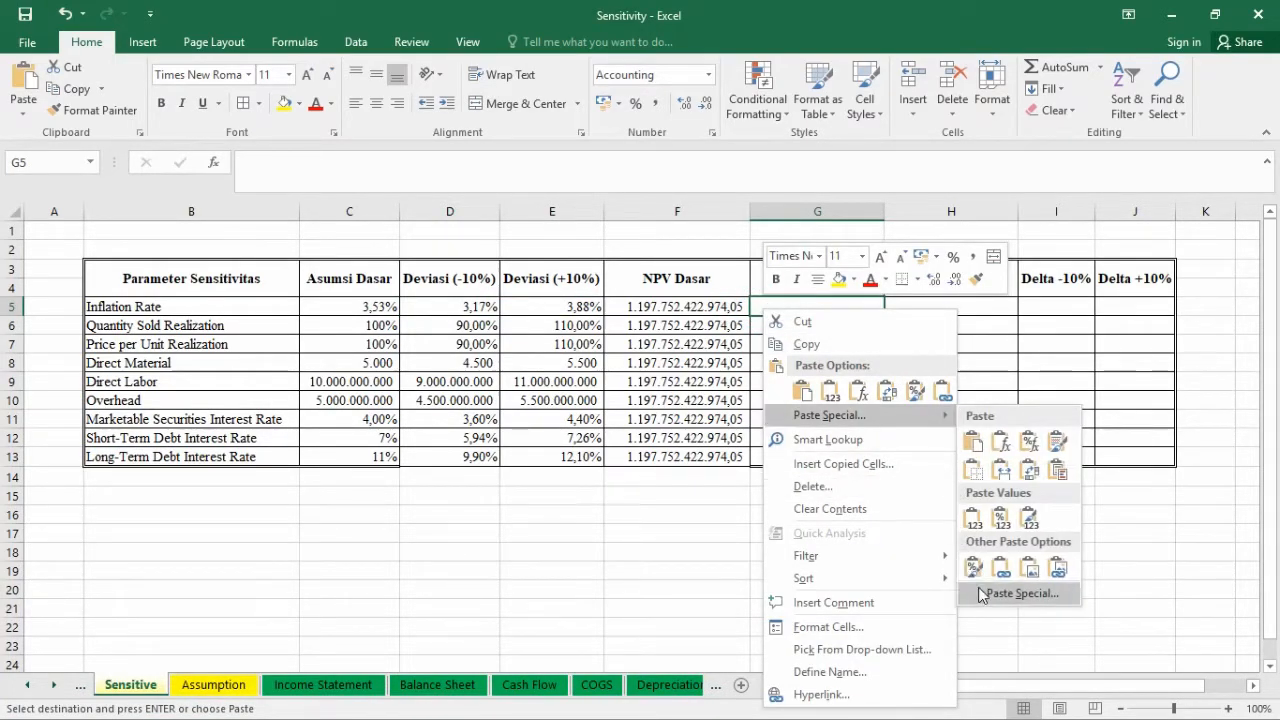
click(1020, 593)
click(830, 500)
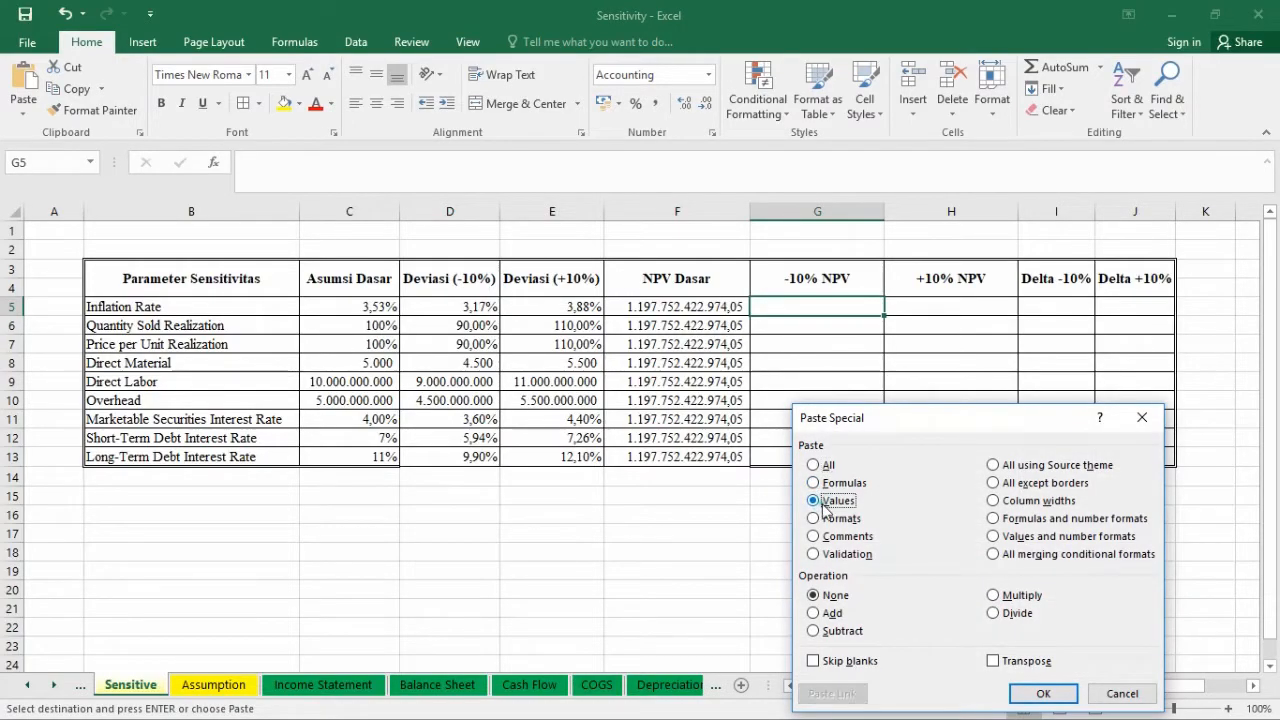
click(1040, 692)
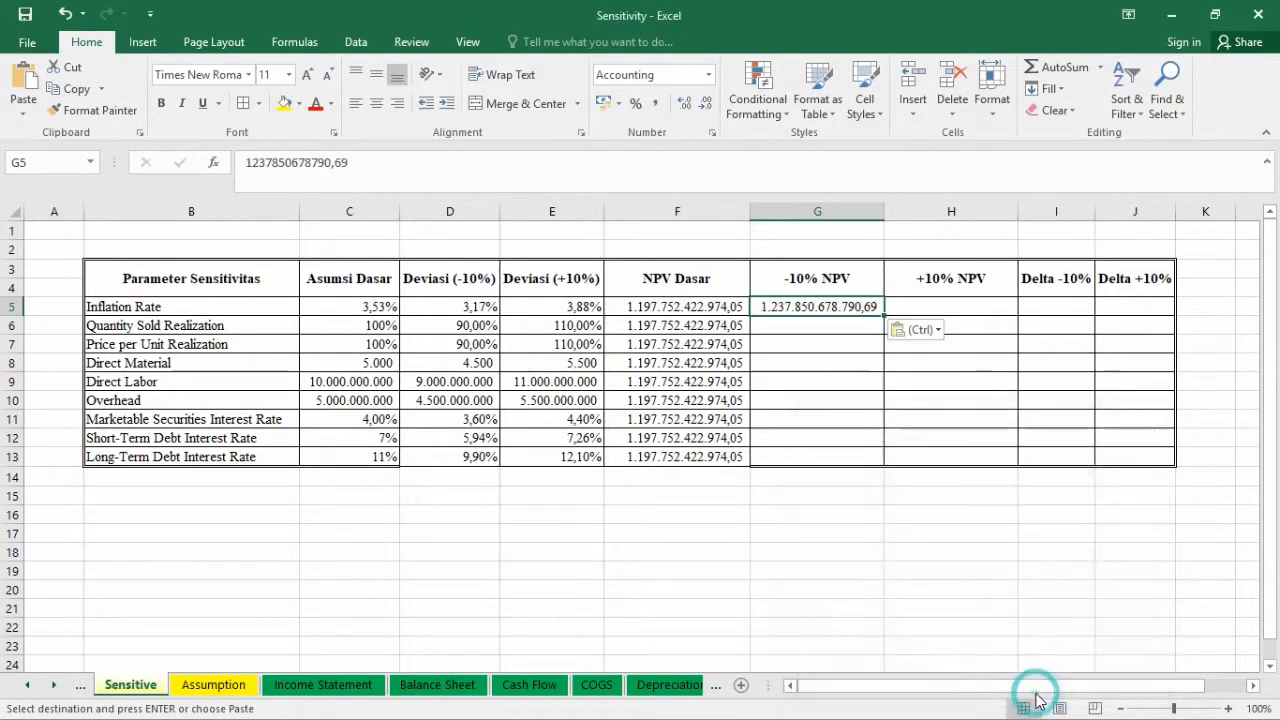
Copy the +10% inflation rate deviation in E5 and paste it as a value into the Assumption sheet's Inflation Rate in D27.
click(980, 308)
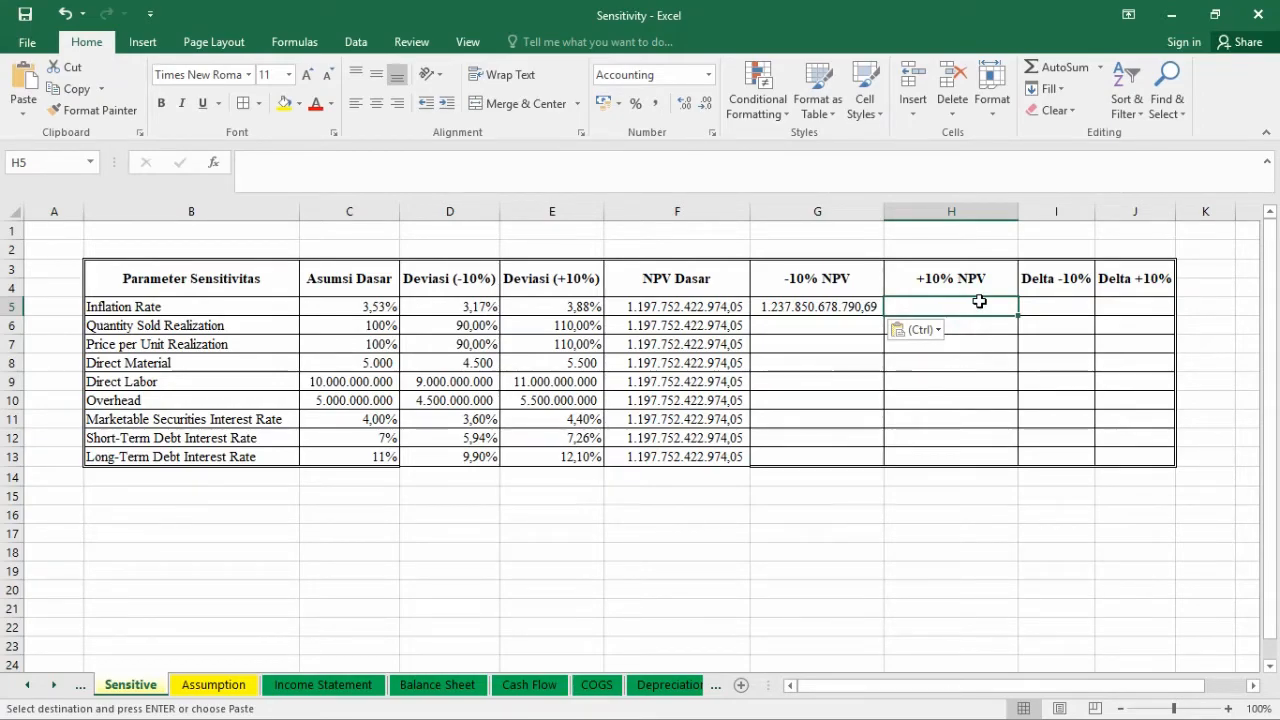
click(566, 310)
key(ctrl+c)
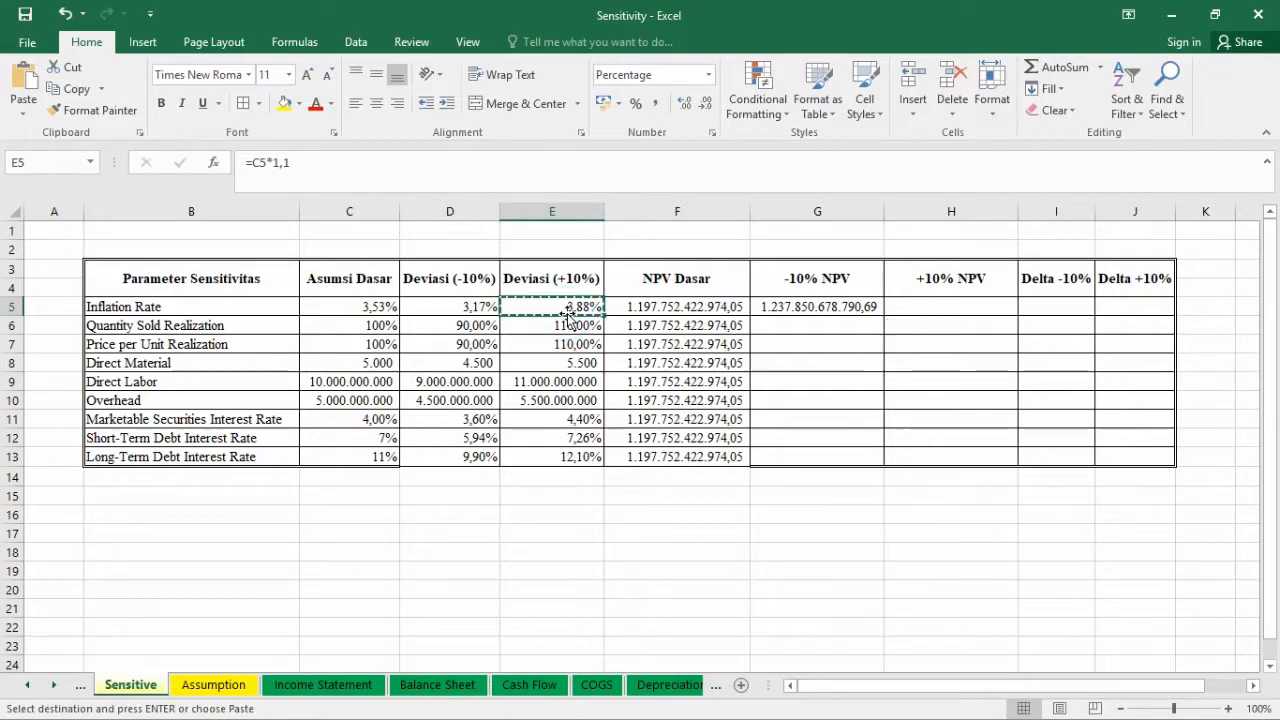
click(213, 685)
right_click(541, 341)
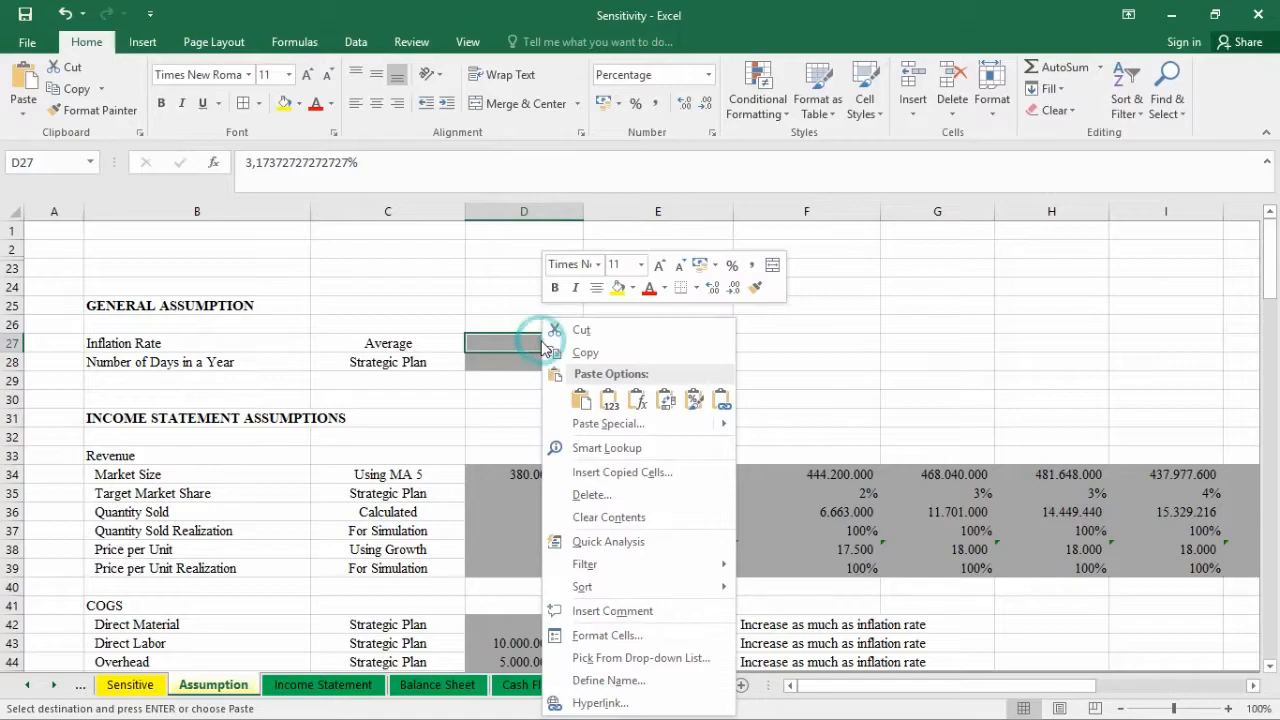
mouse_move(671, 423)
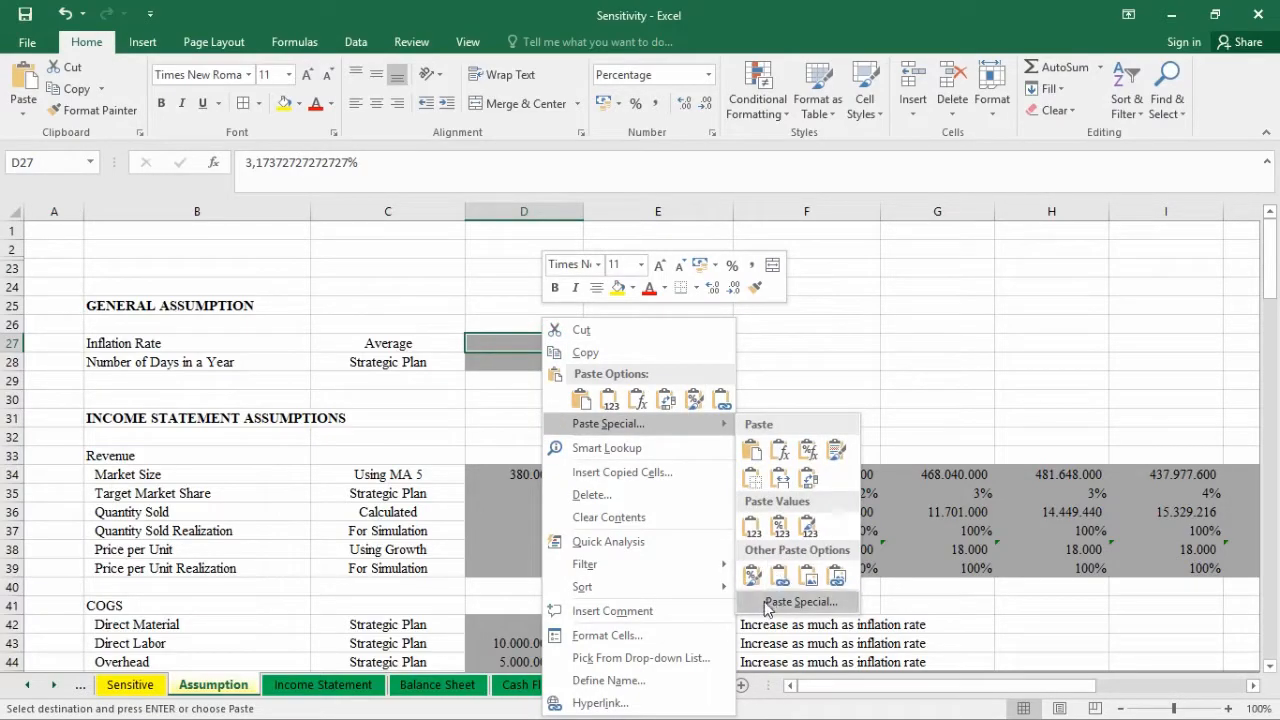
click(780, 601)
click(612, 500)
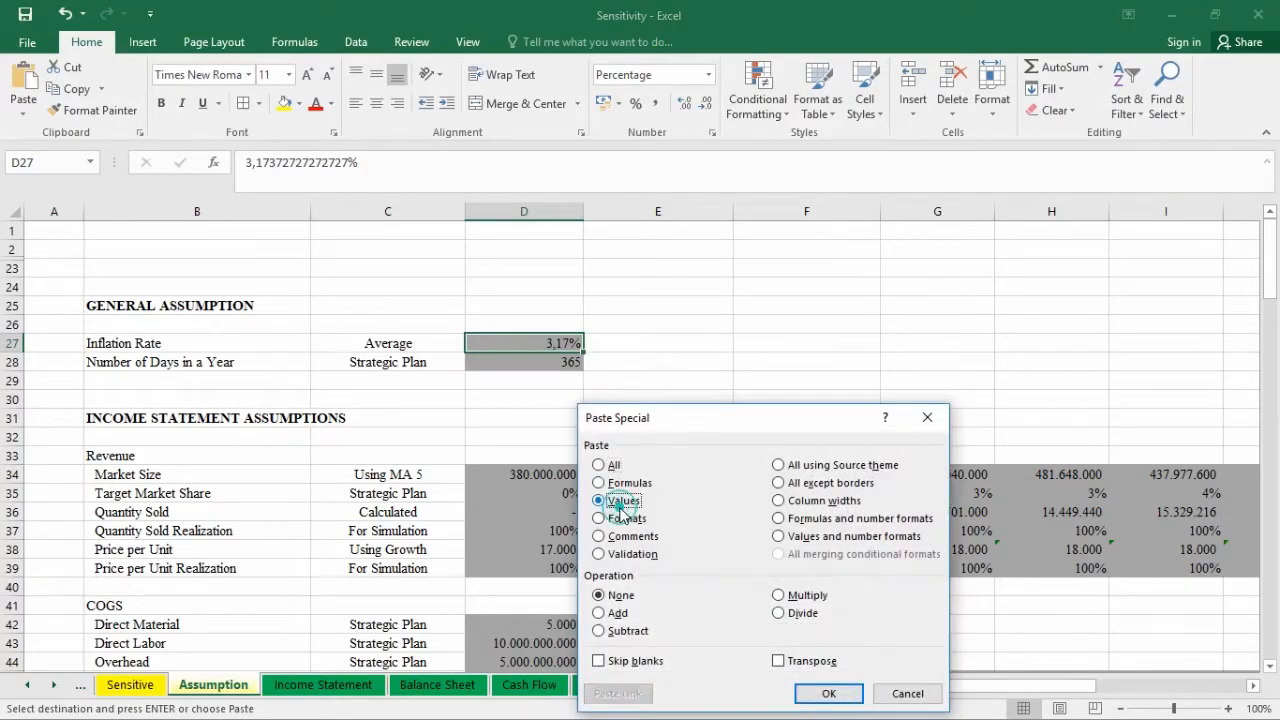
click(829, 693)
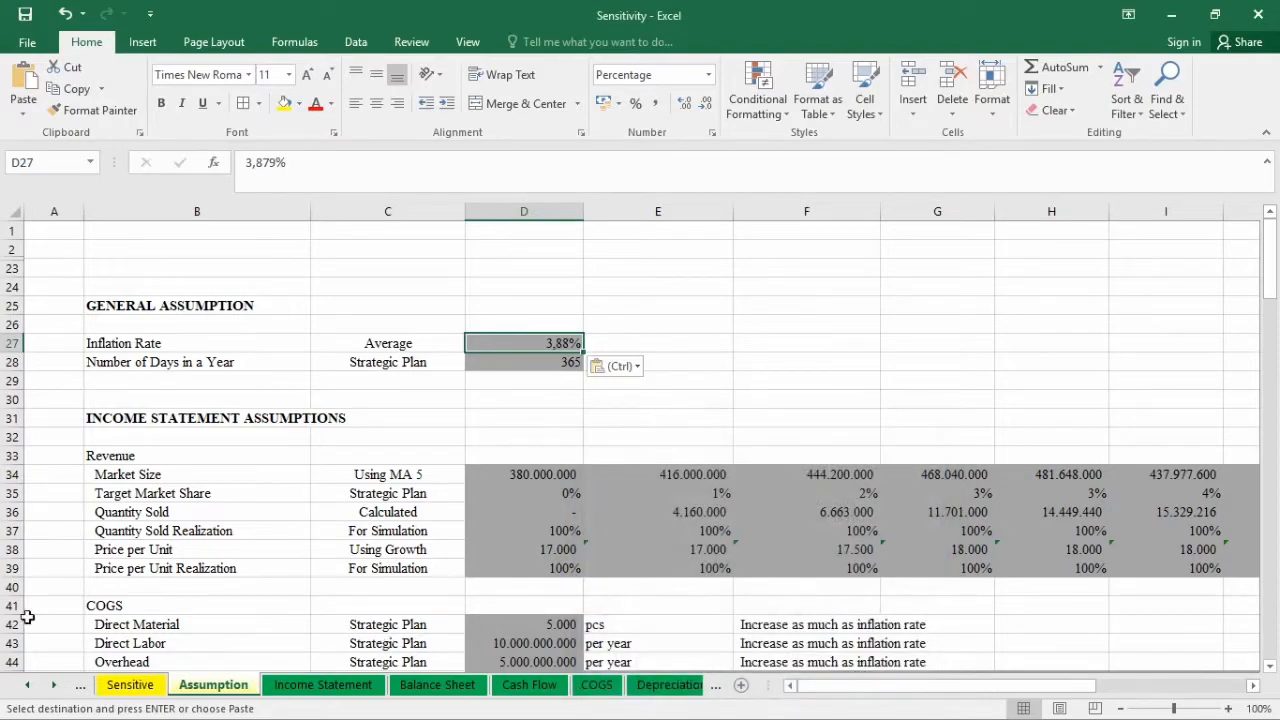
Copy the firm's Net Present Value from CBA!D22 and paste it as a value into the Inflation Rate's +10% NPV in Sensitive!H5.
right_click(55, 690)
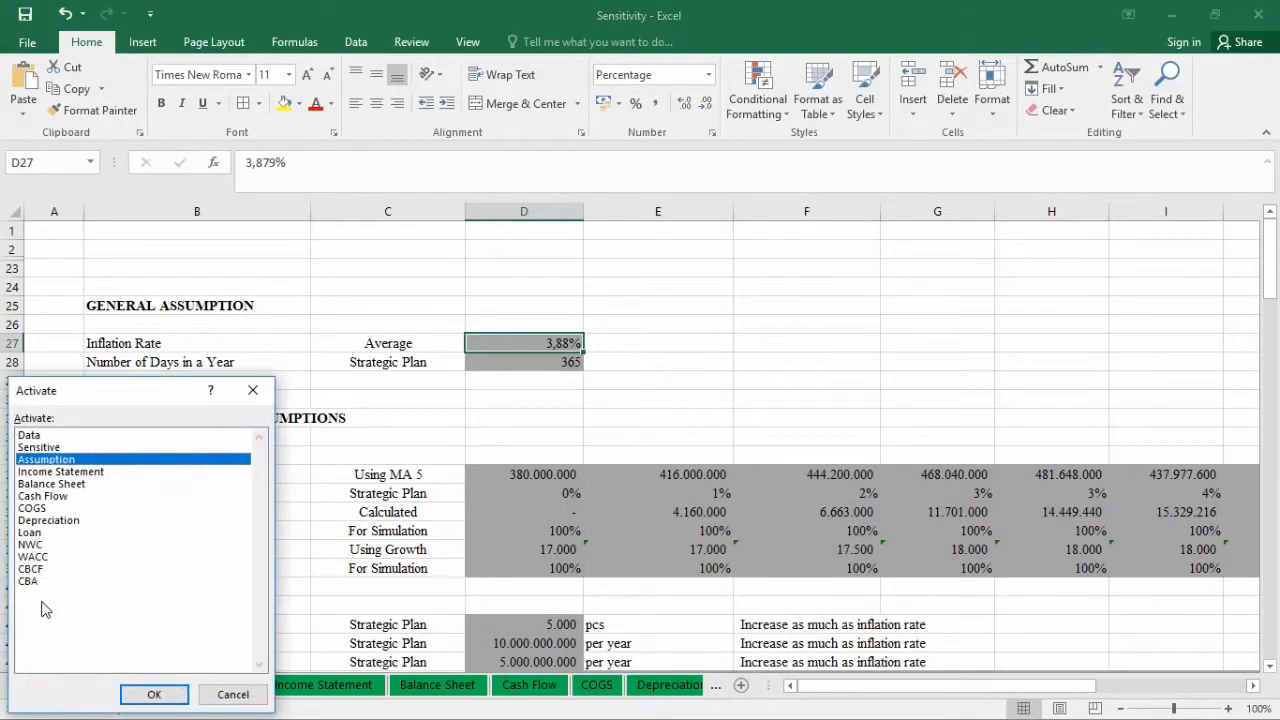
click(30, 584)
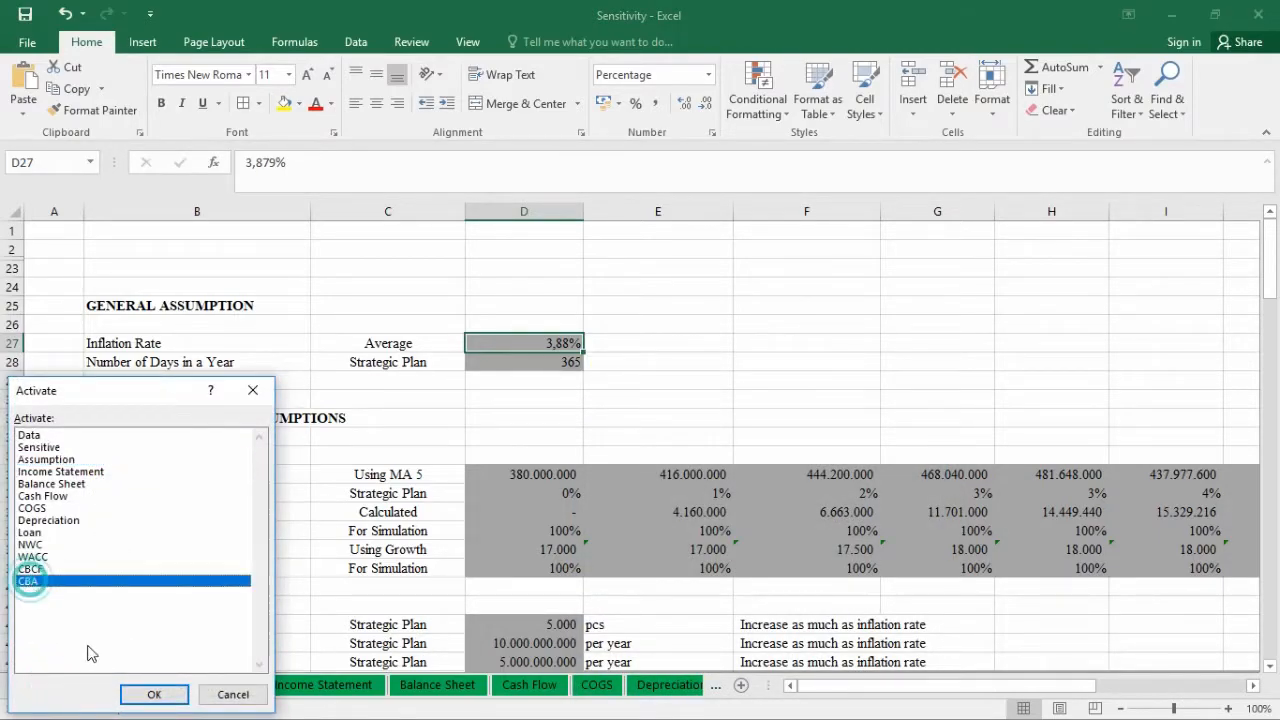
click(146, 693)
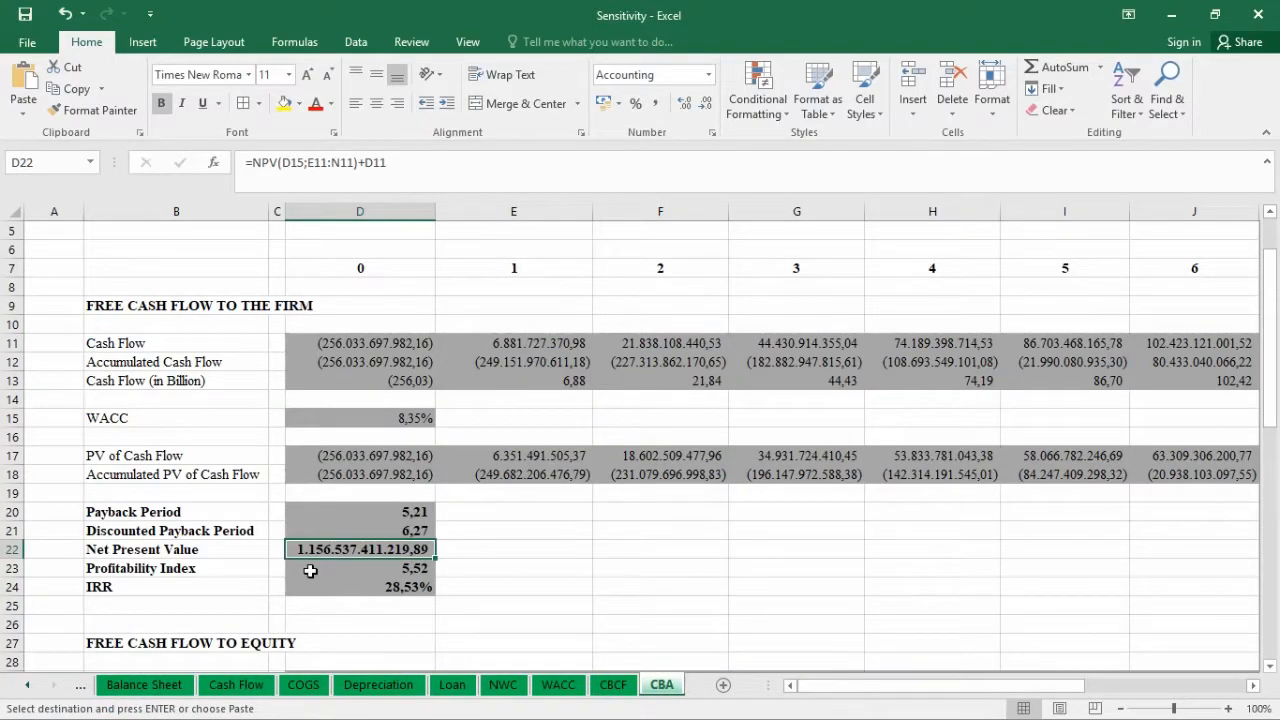
key(ctrl+c)
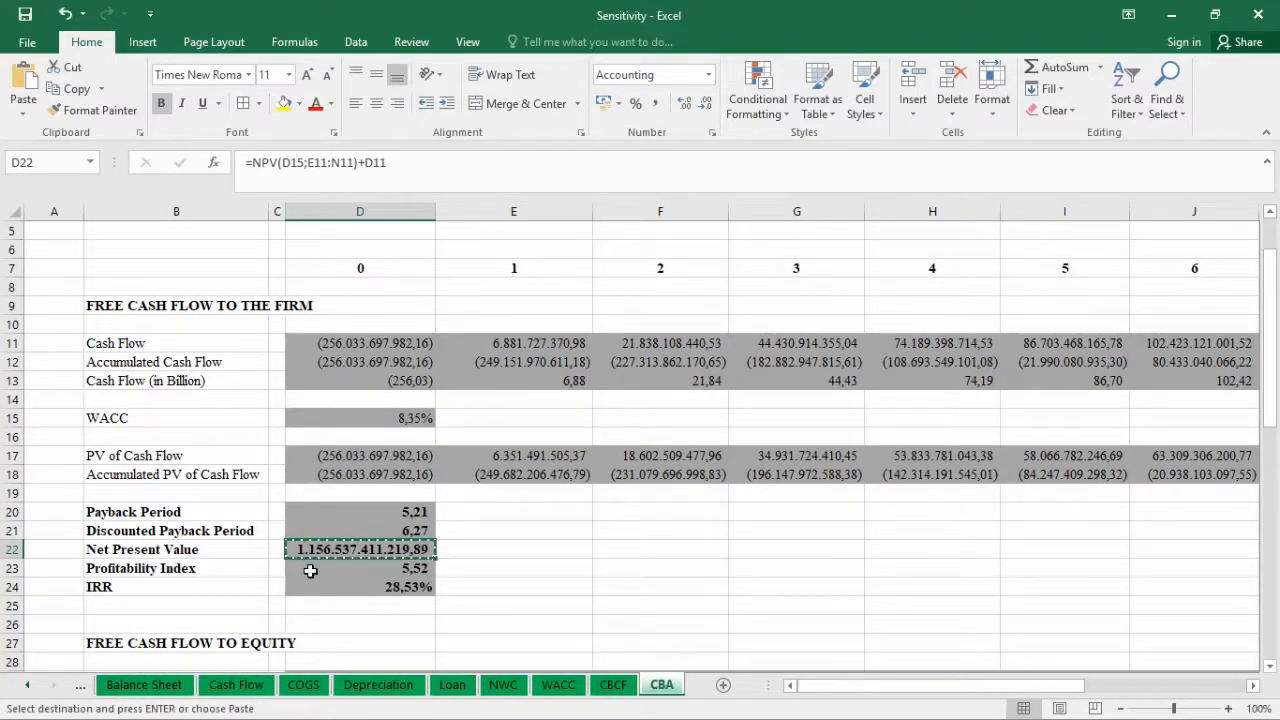
right_click(22, 688)
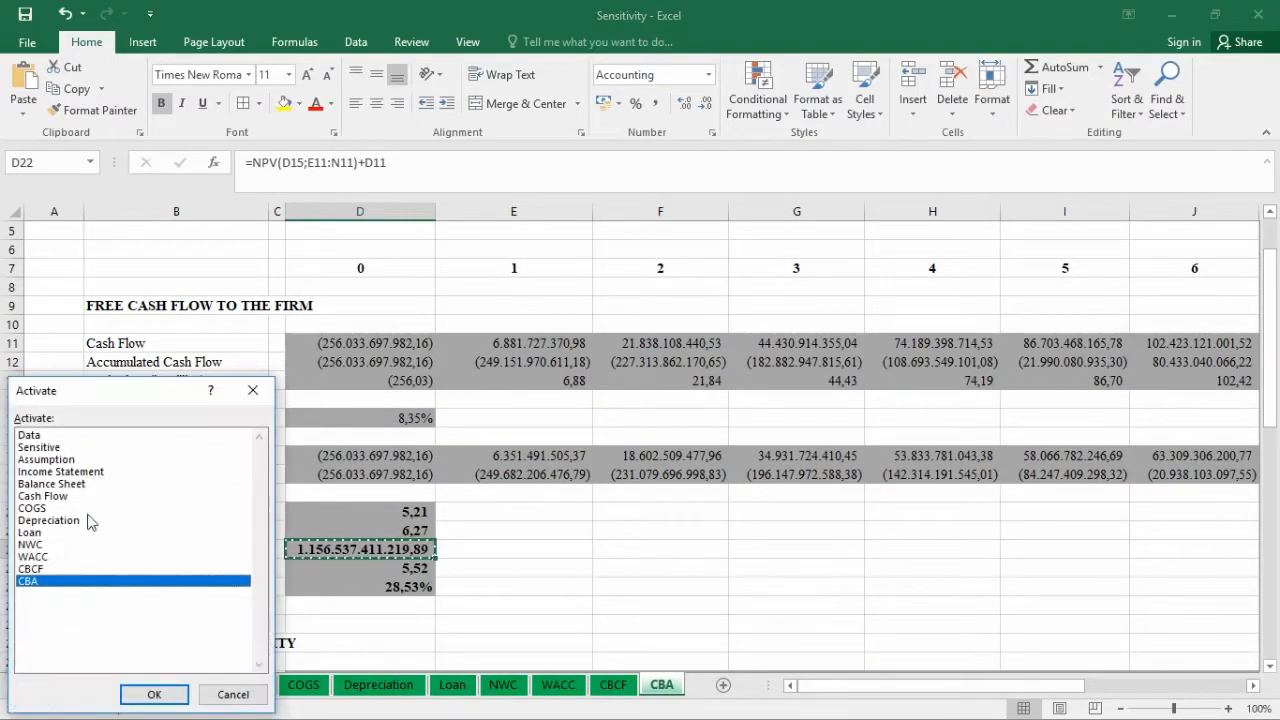
click(40, 447)
click(152, 694)
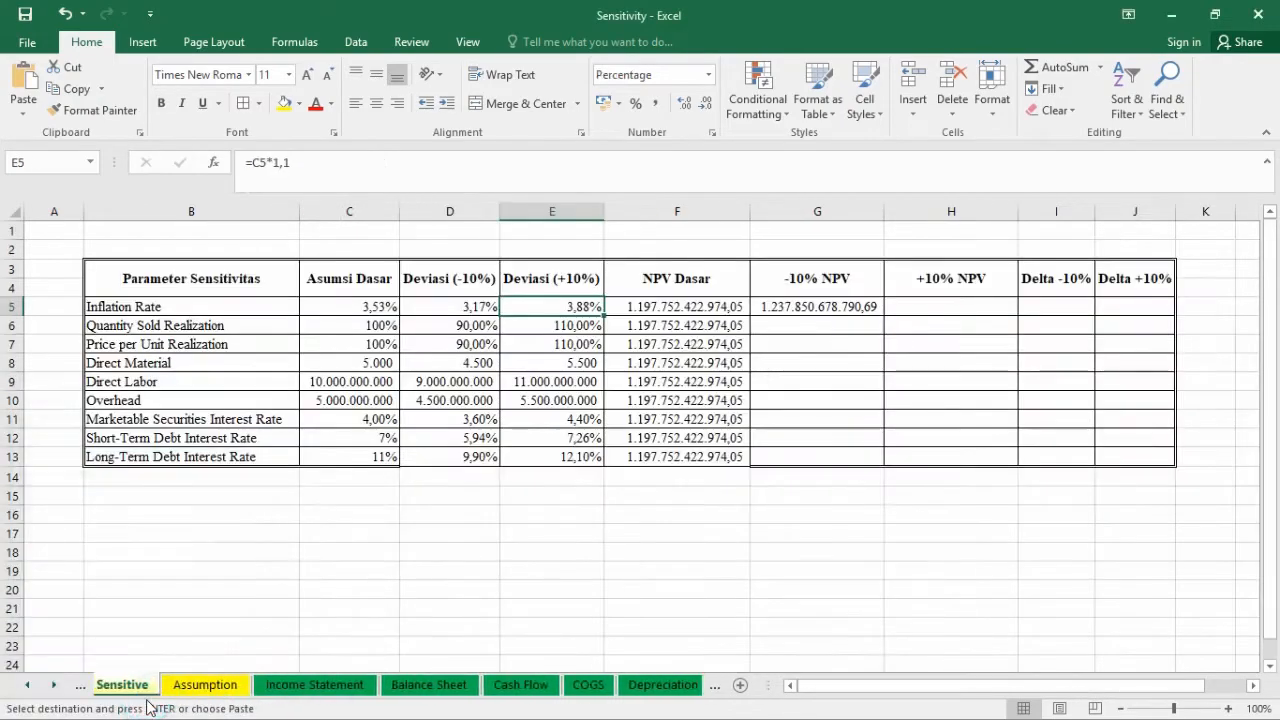
click(911, 305)
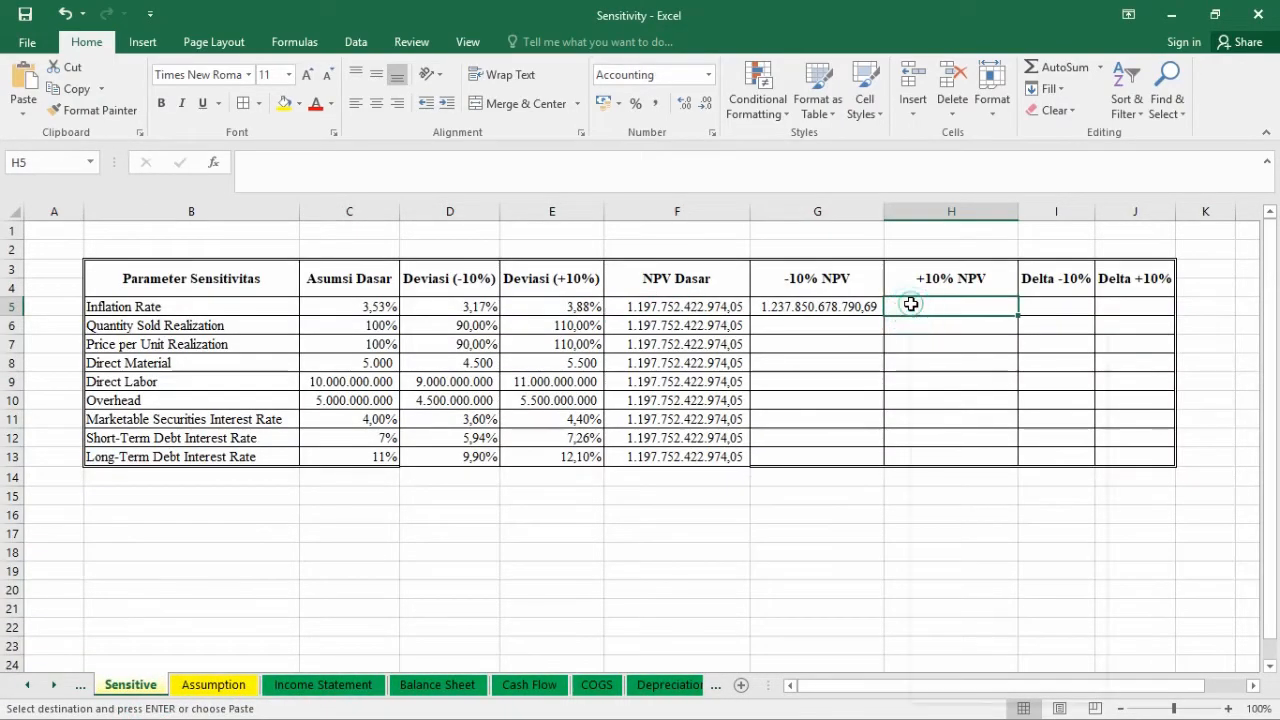
right_click(911, 305)
mouse_move(1000, 411)
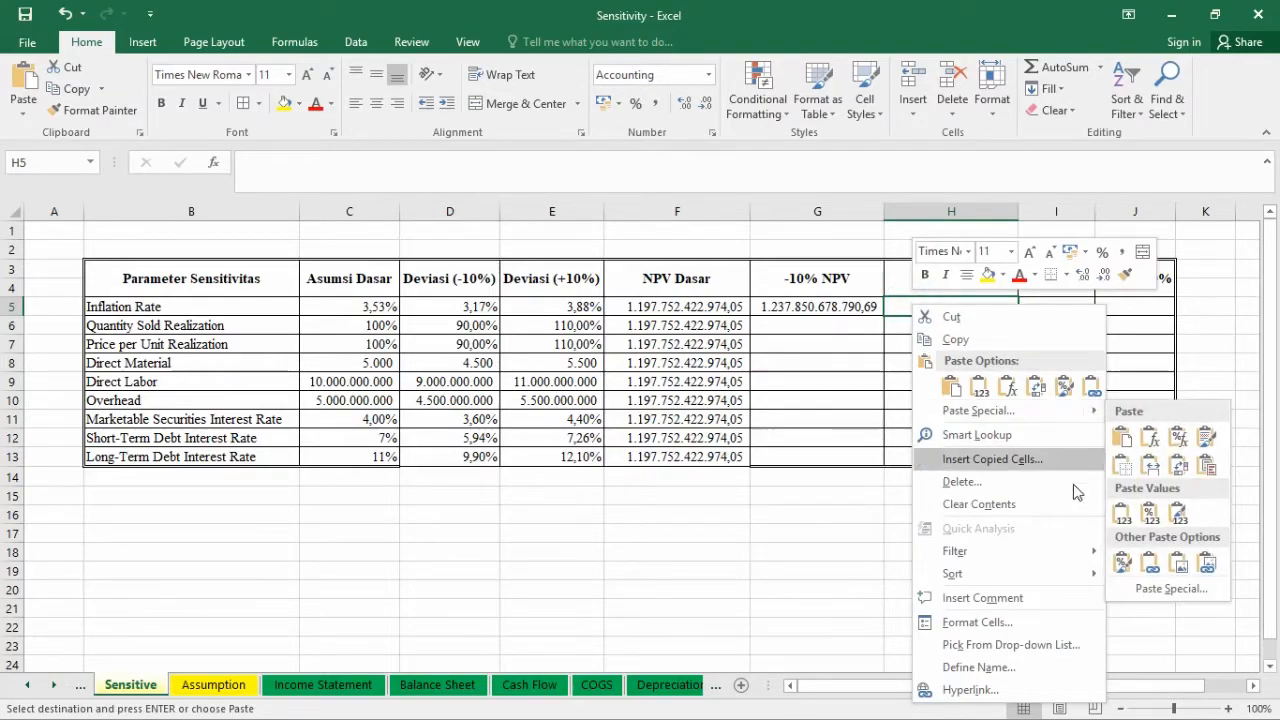
click(1171, 588)
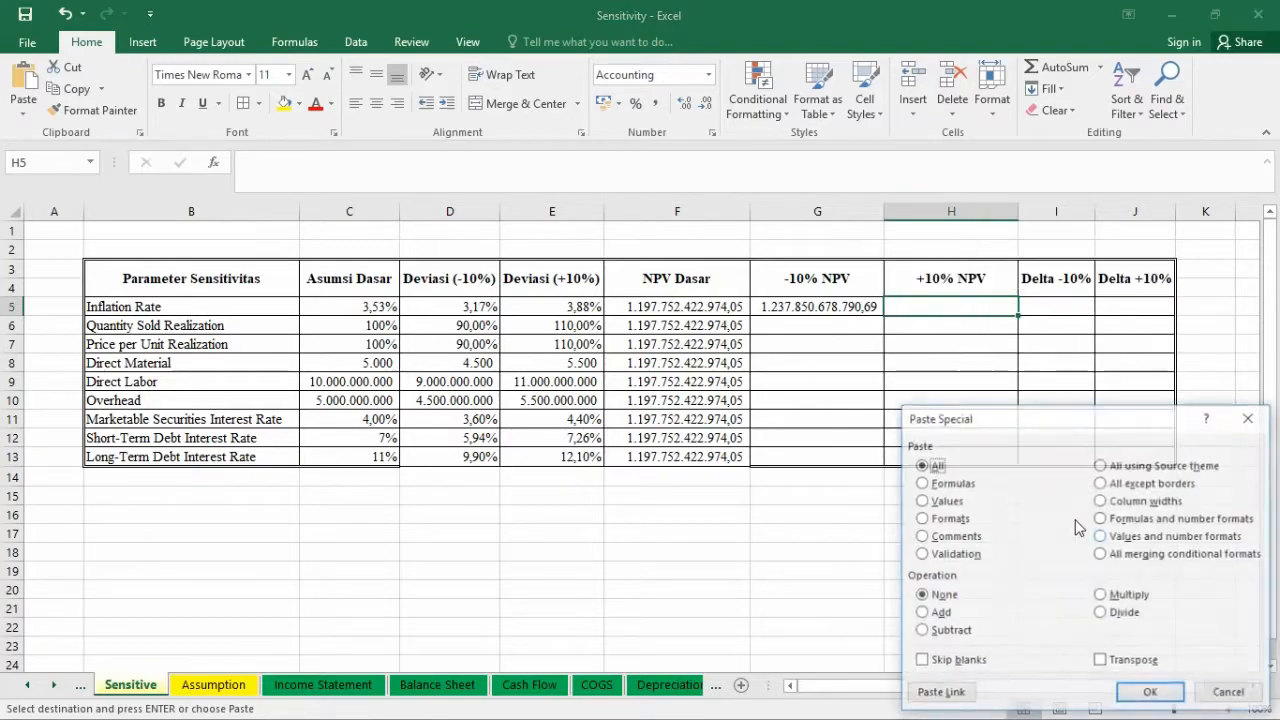
click(945, 500)
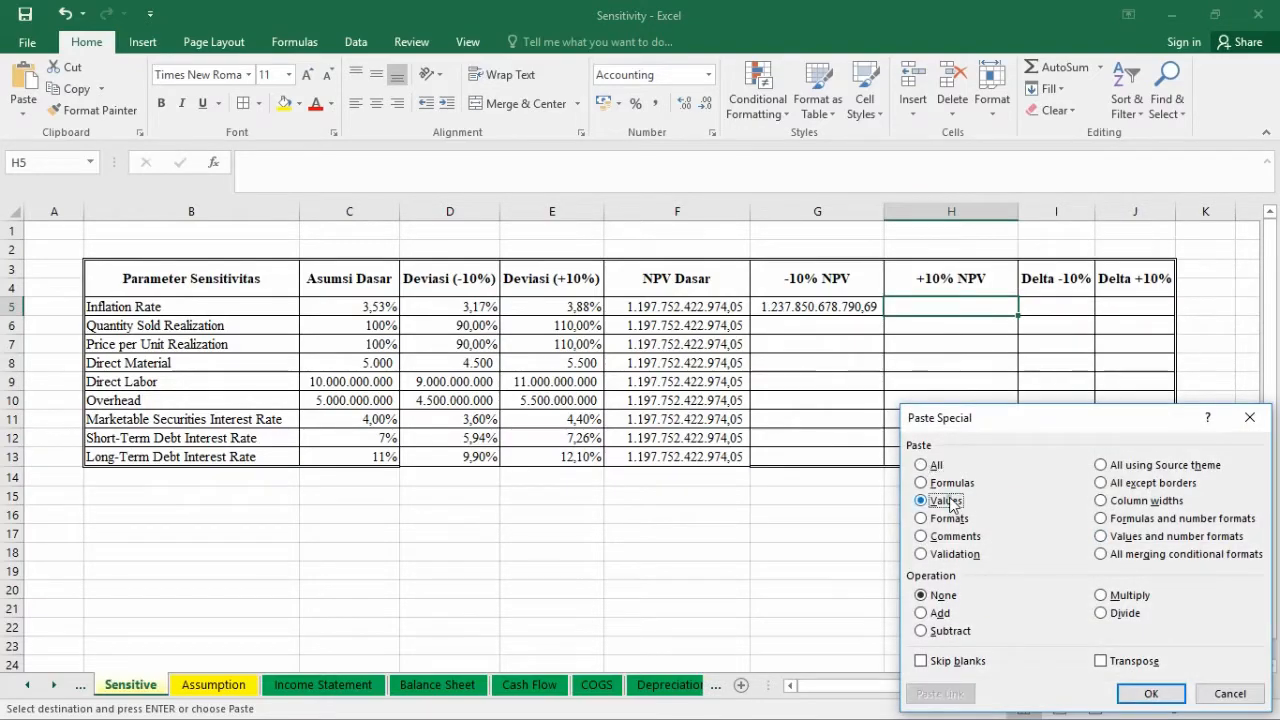
click(1145, 692)
click(1069, 418)
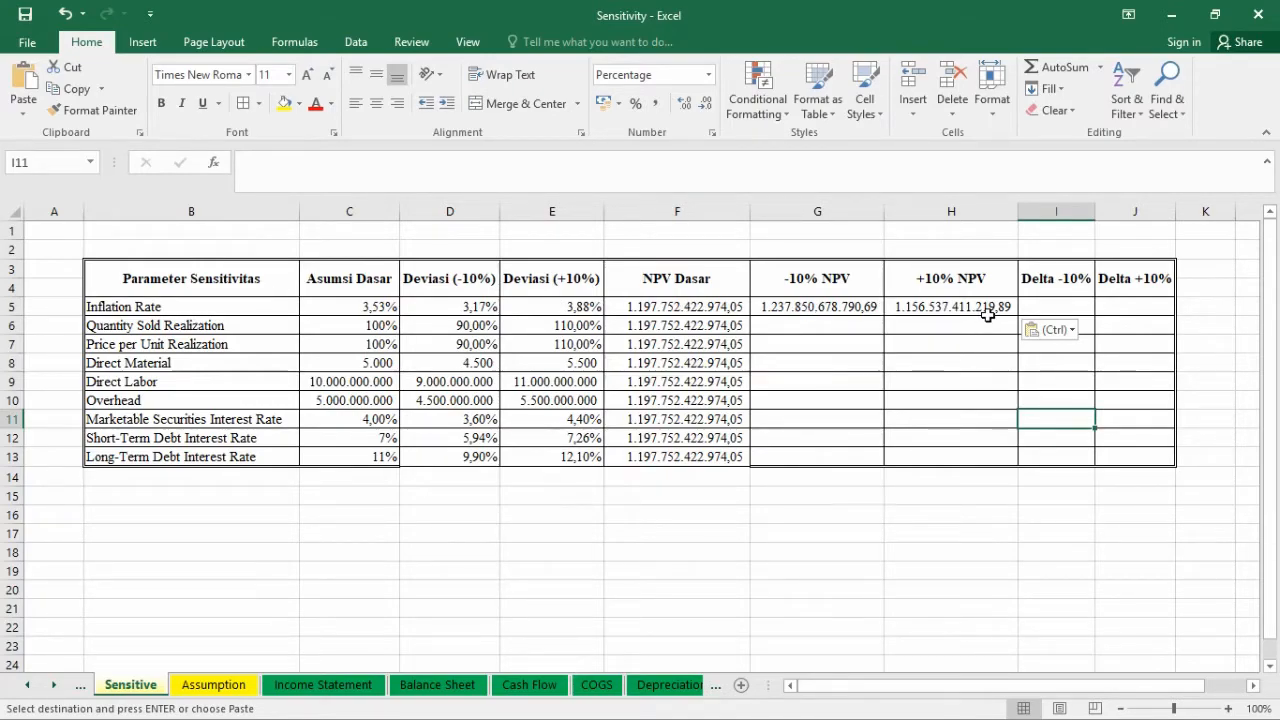
click(1029, 312)
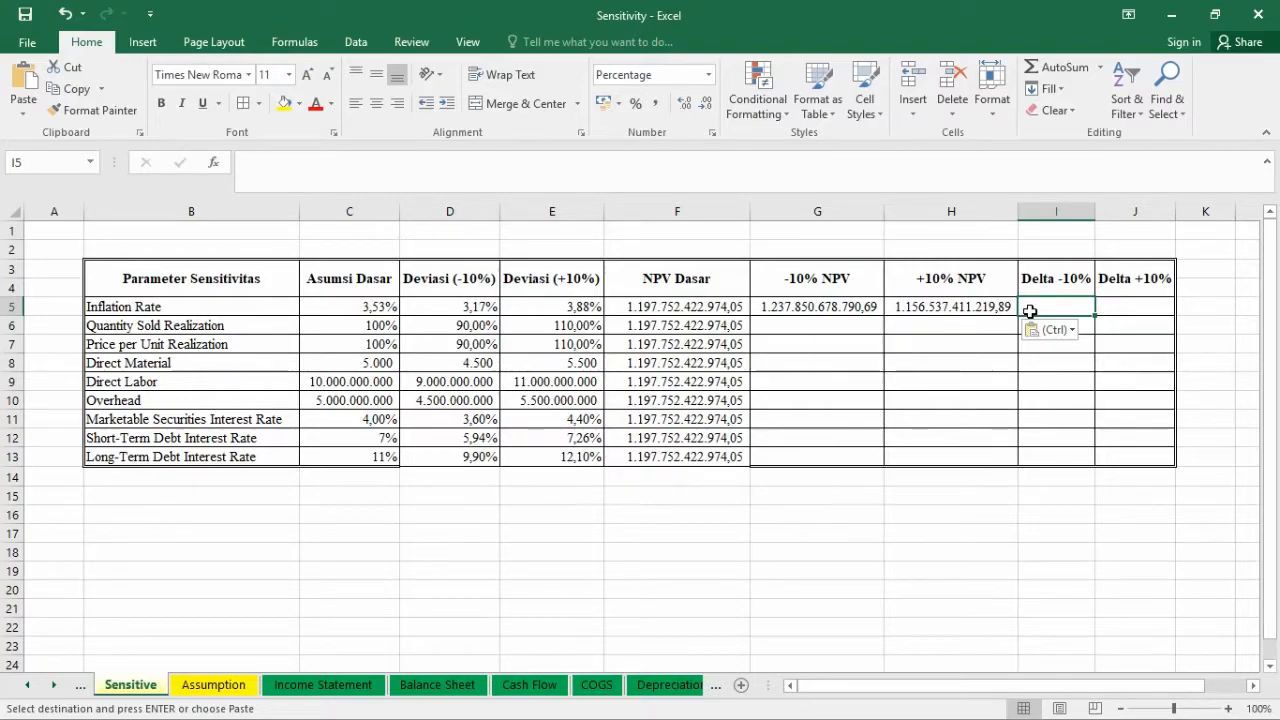
key(shift+Right)
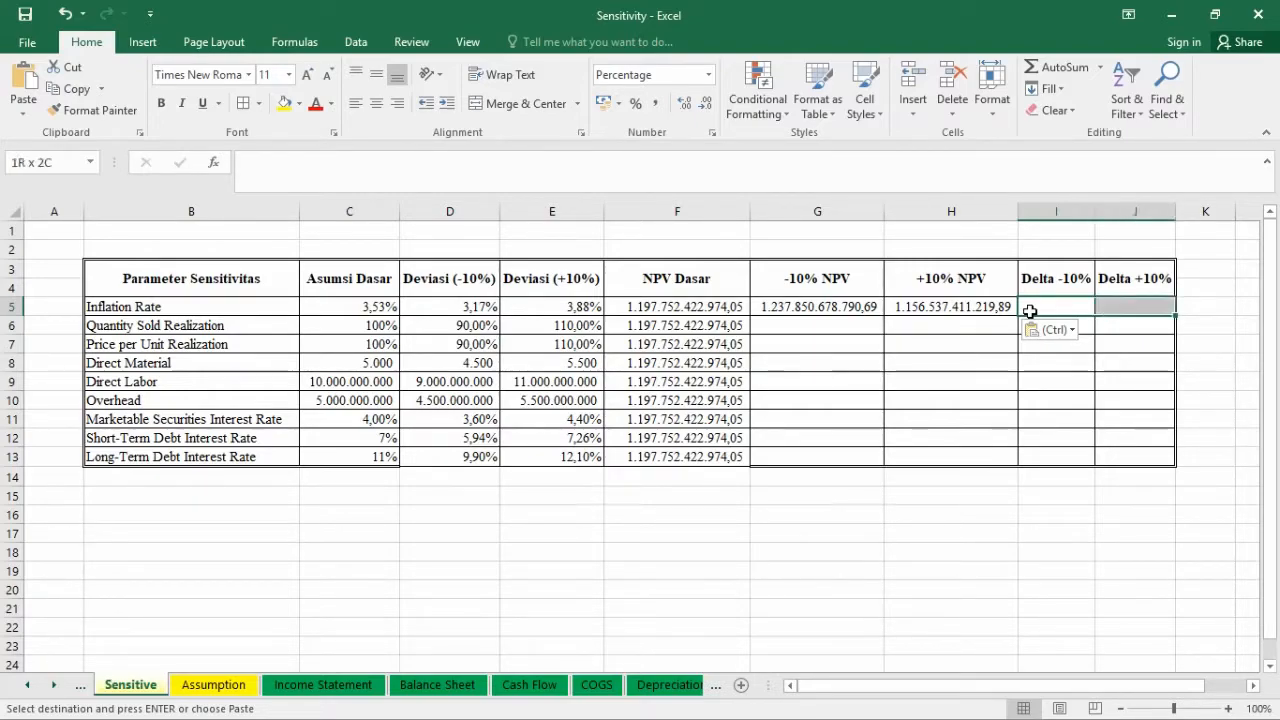
key(shift+Down)
key(shift+Down)
key(shift+Down)
key(shift+Down)
key(shift+Down)
key(shift+Down)
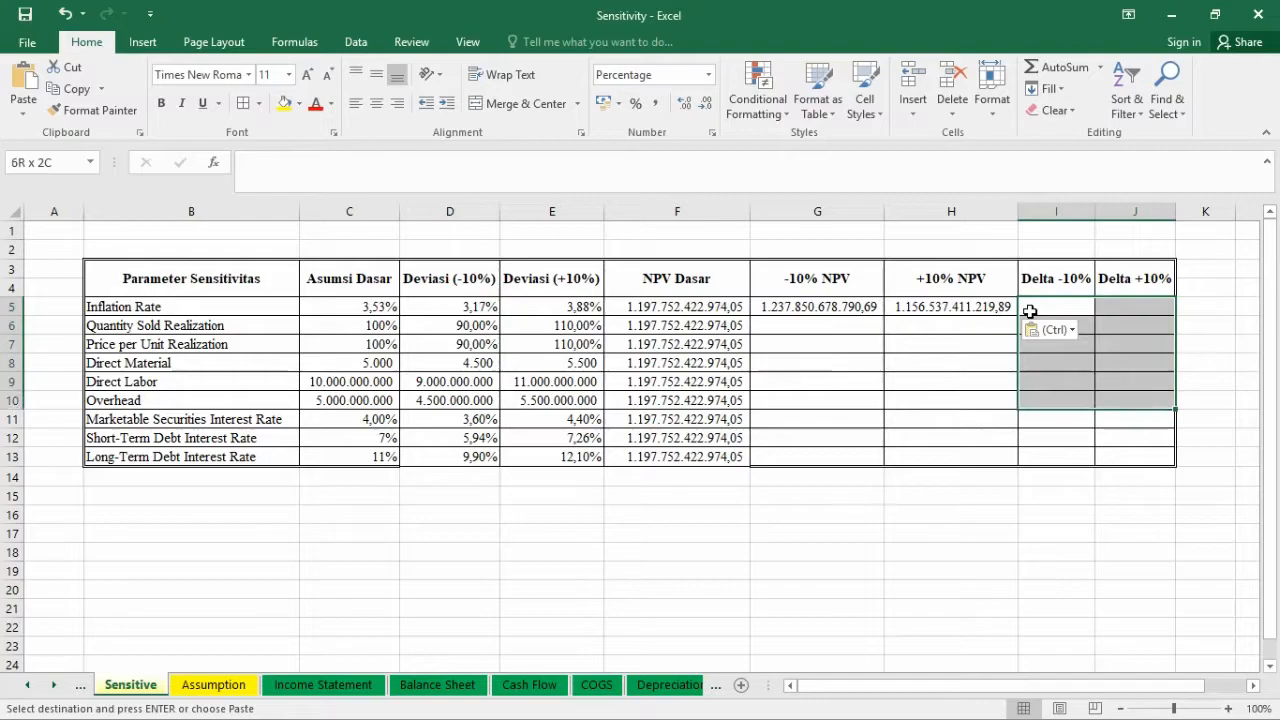
key(Up)
Create a conditional formatting rule for I5:J5 that formats only cells with a value greater than 0%.
click(1030, 312)
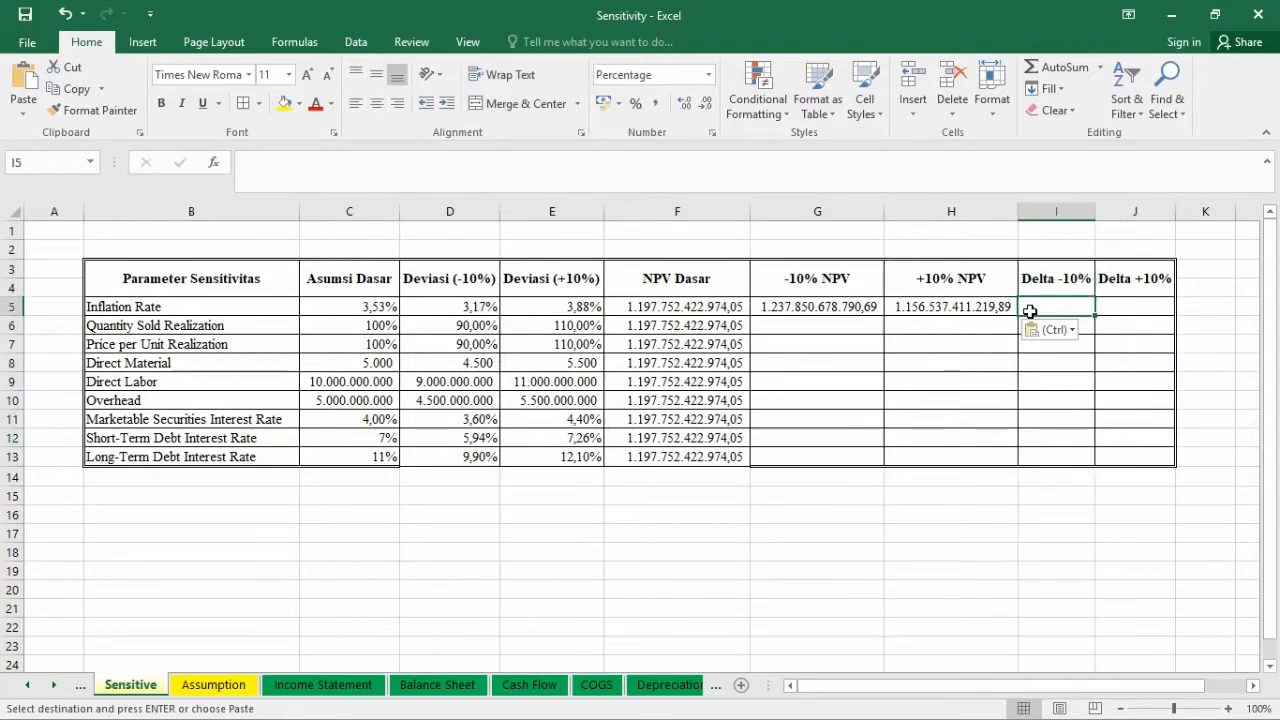
key(shift+Right)
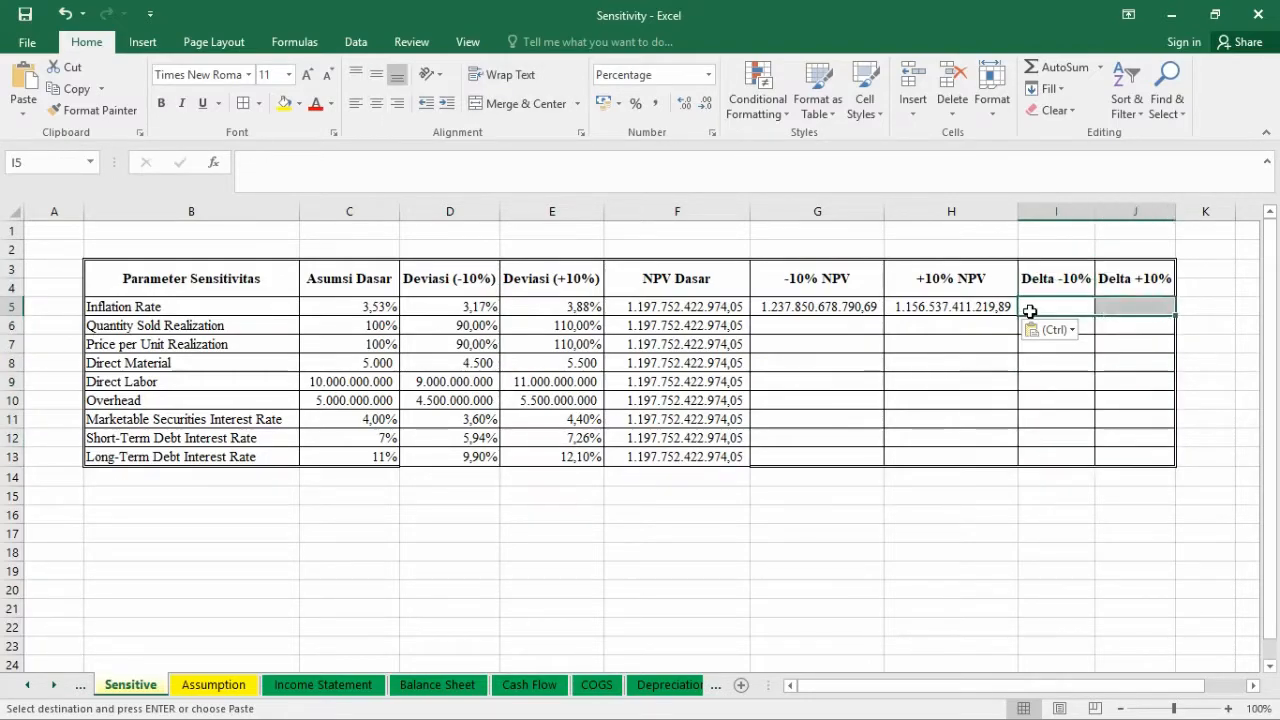
click(772, 108)
mouse_move(832, 152)
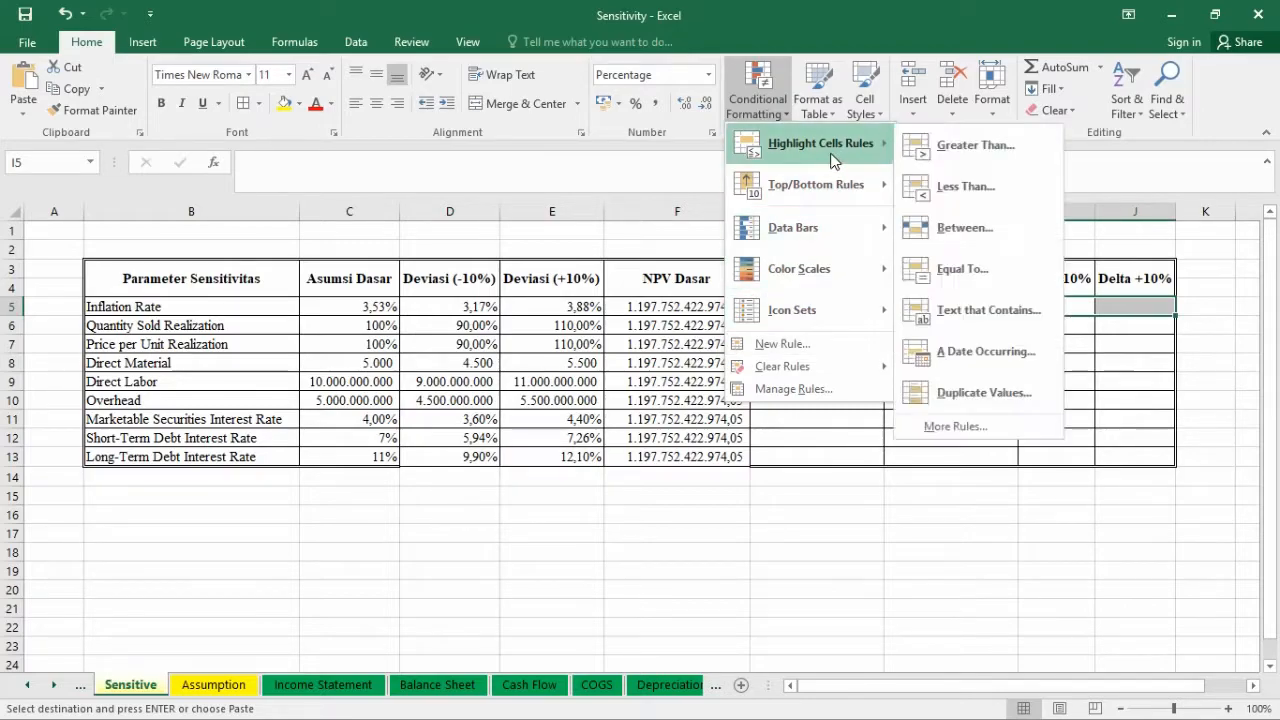
click(1009, 431)
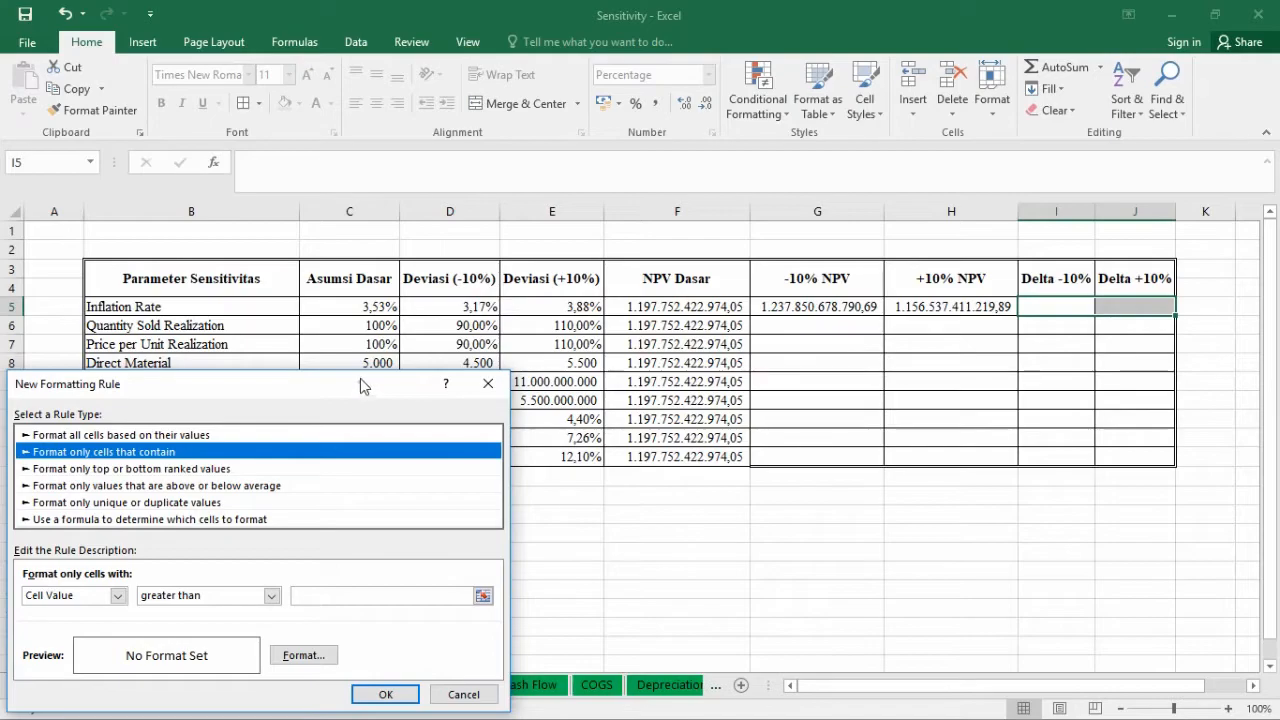
drag(365, 384, 435, 301)
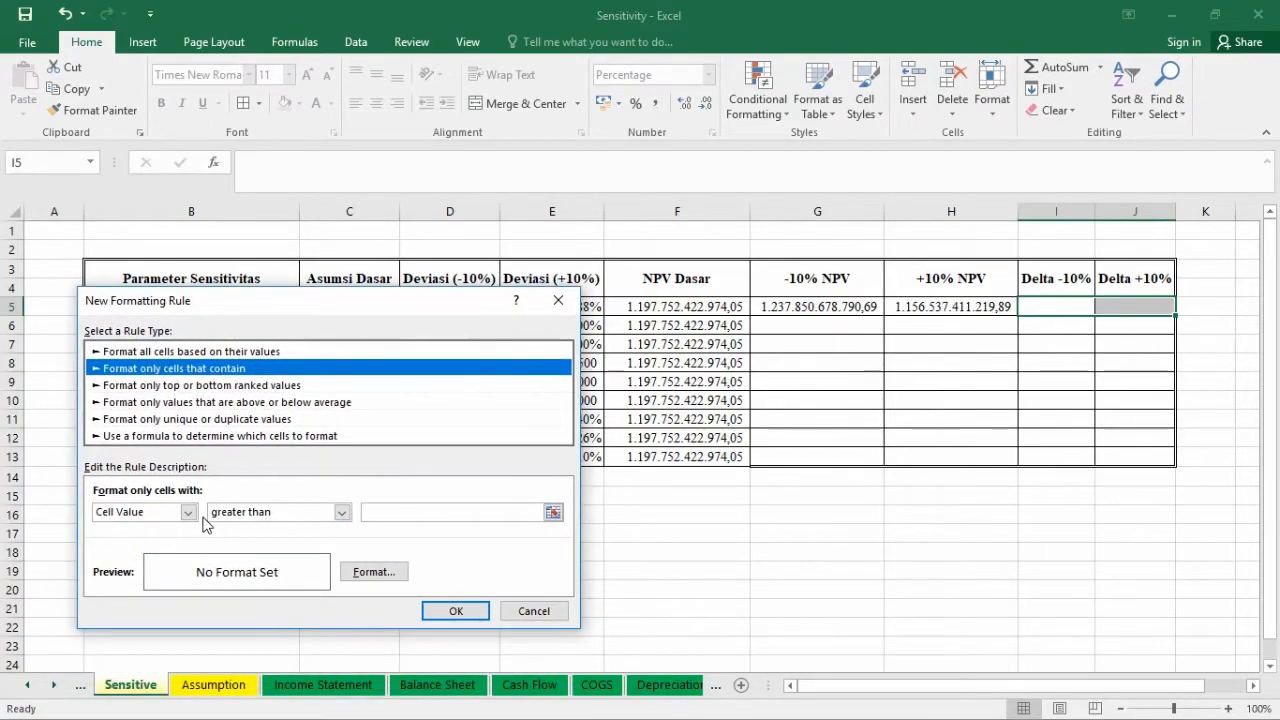
click(379, 510)
text(0)
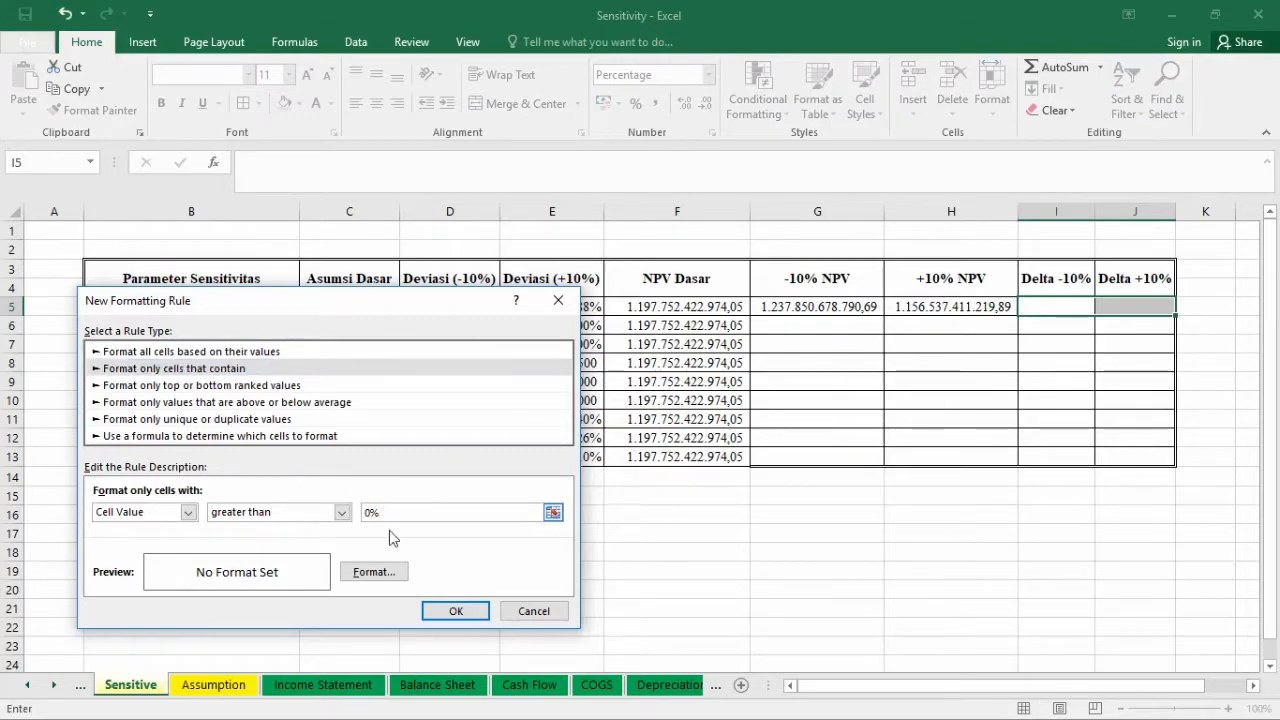
Give the greater-than-0% rule a solid green background fill and apply the rule to I5:J5.
click(396, 576)
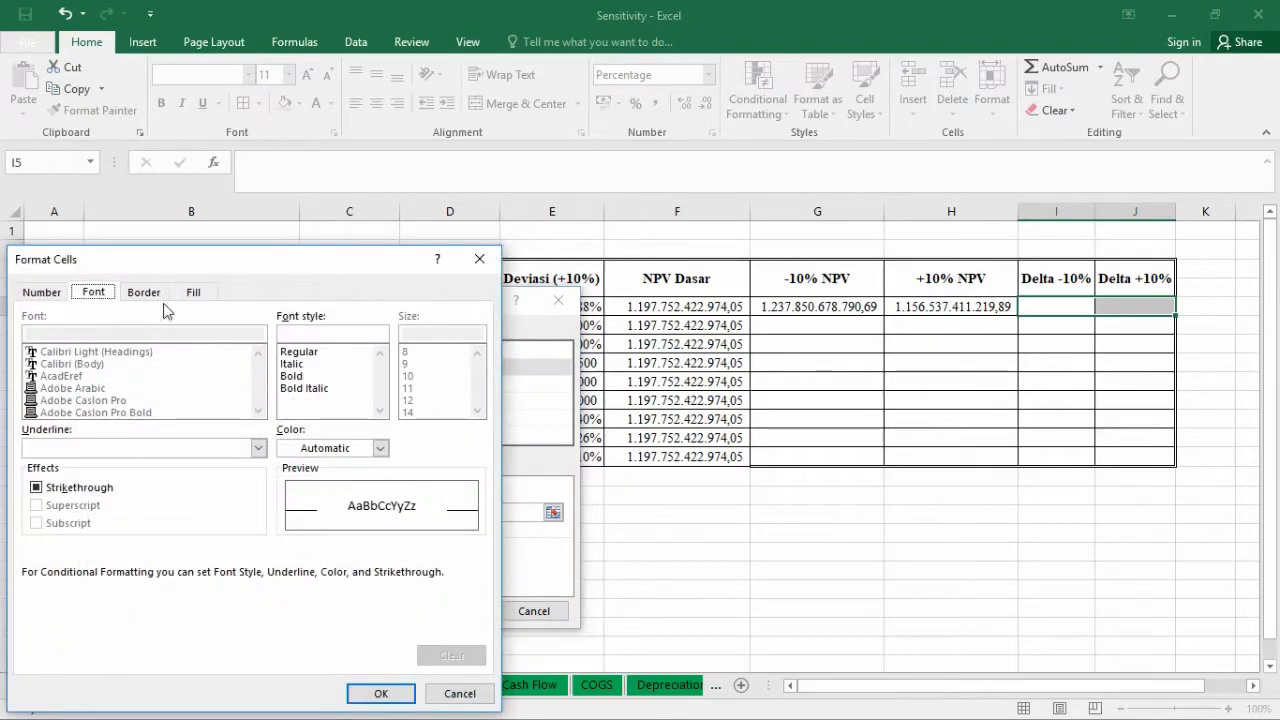
click(190, 292)
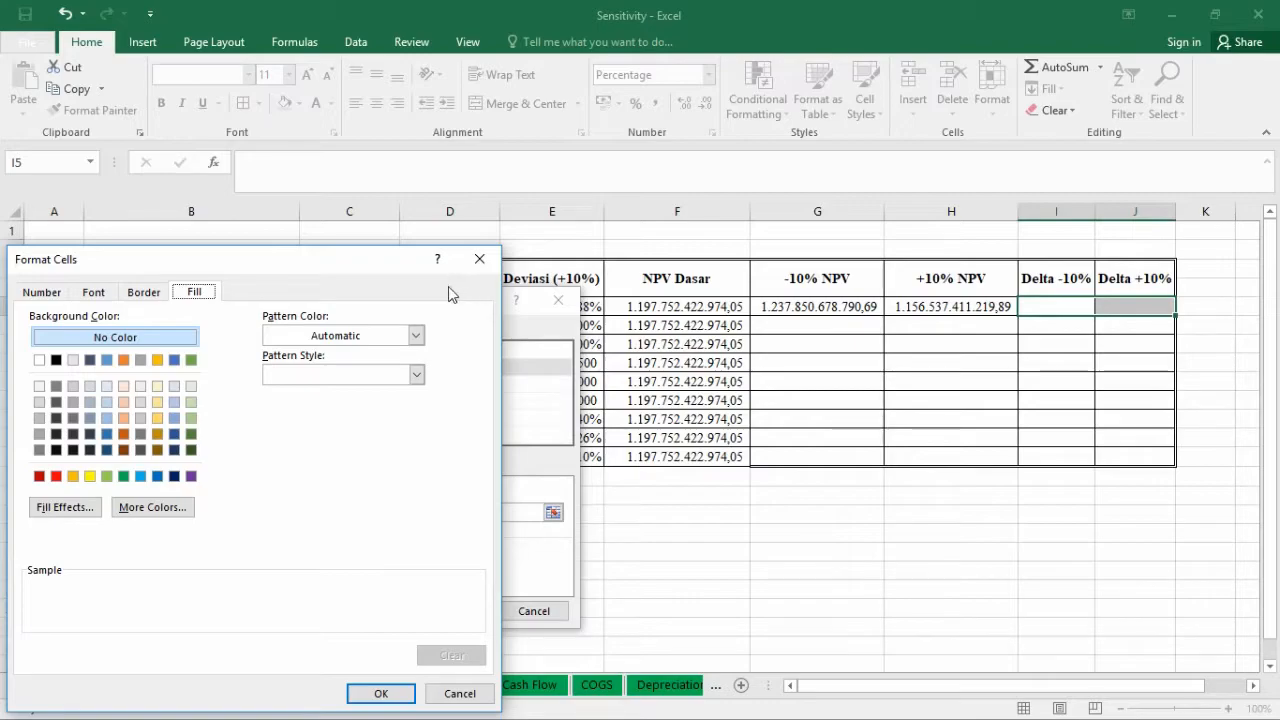
click(191, 360)
click(381, 694)
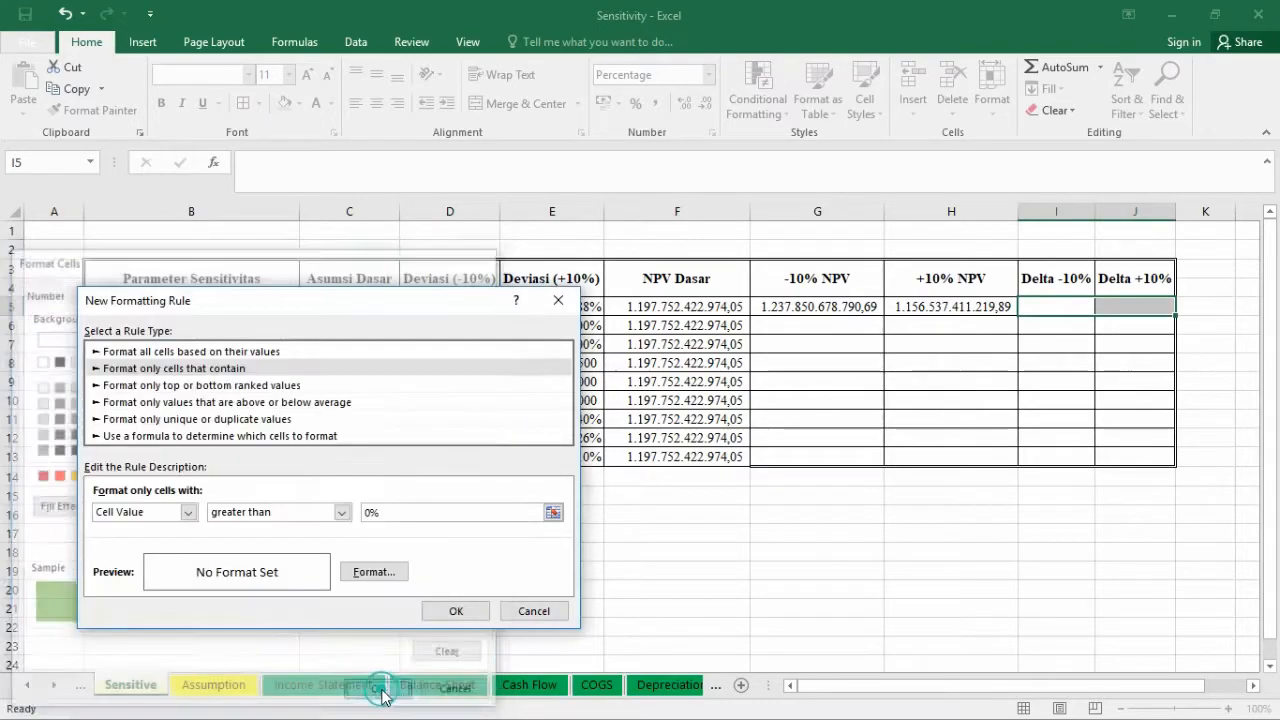
click(440, 611)
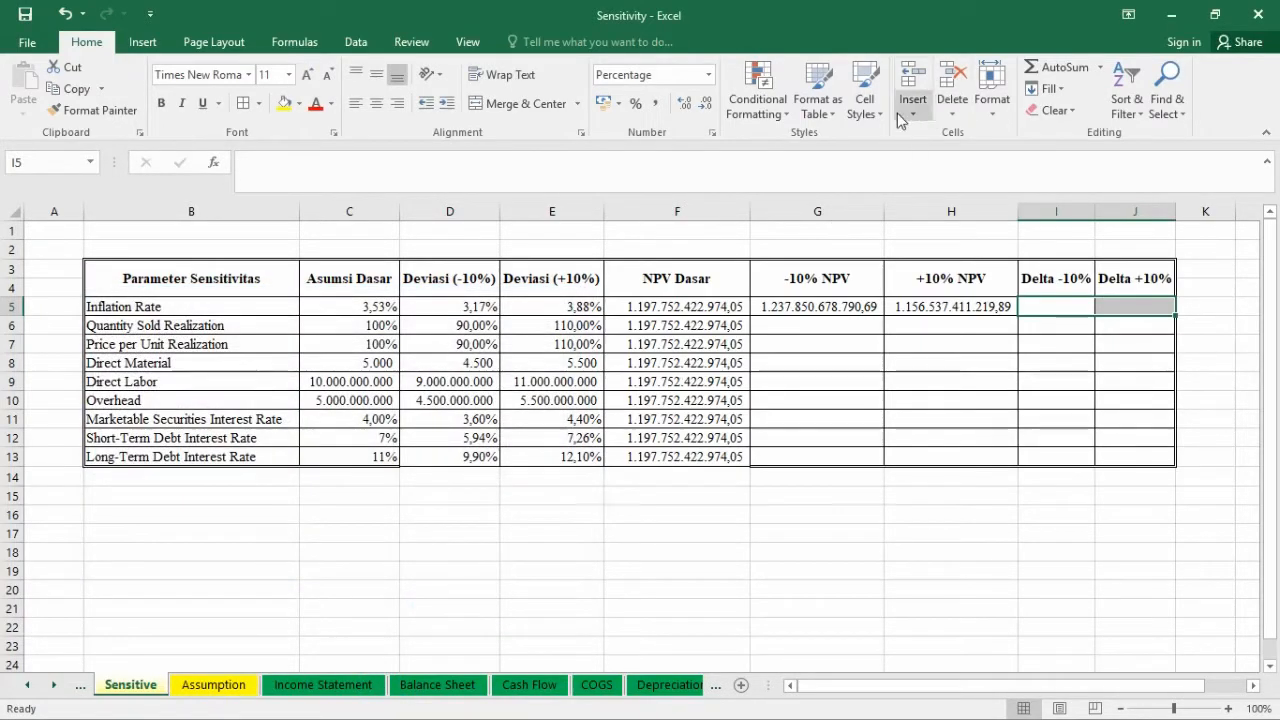
Delete the light green Cell Value > 0 conditional formatting rule that applies to I5:J13 and apply the change.
click(758, 100)
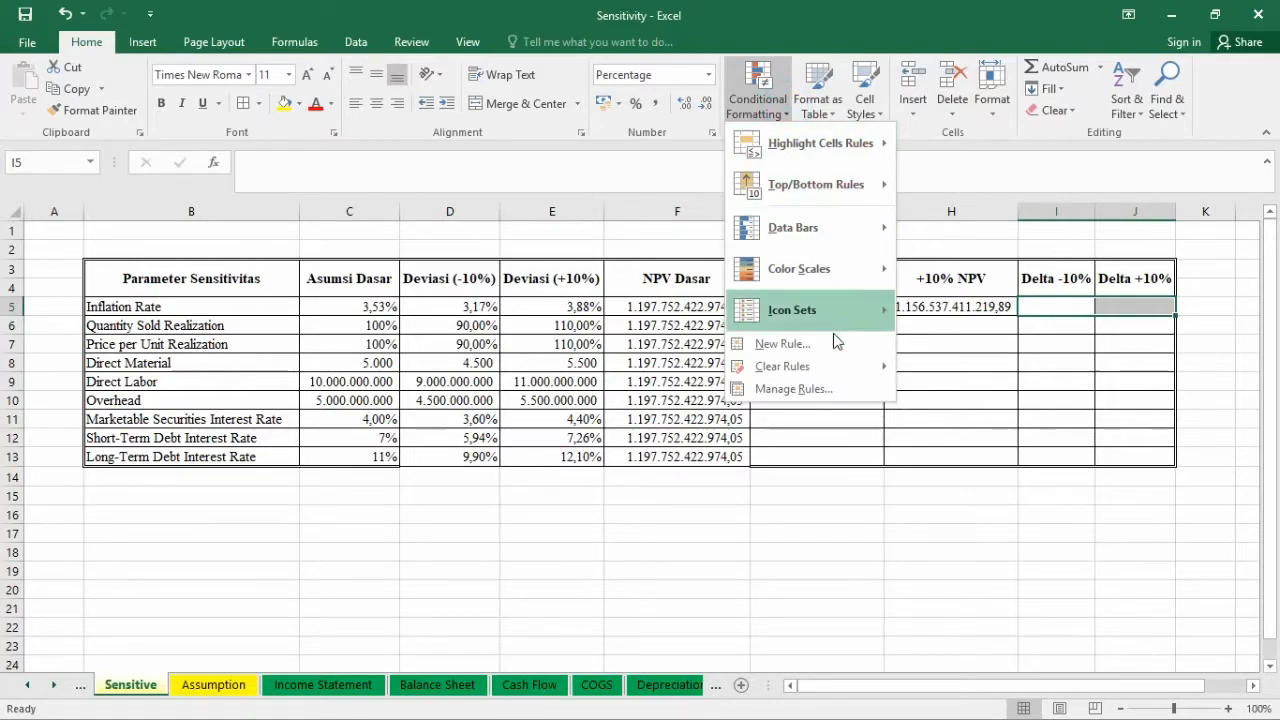
click(804, 385)
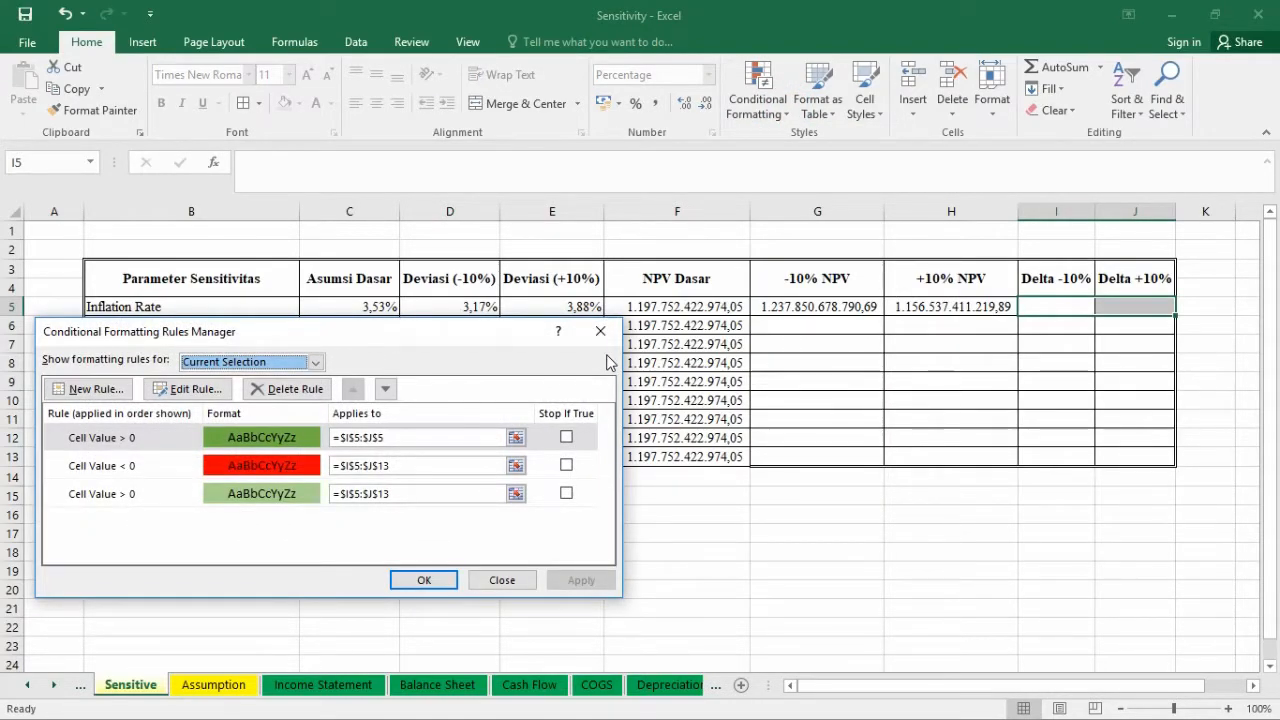
click(567, 494)
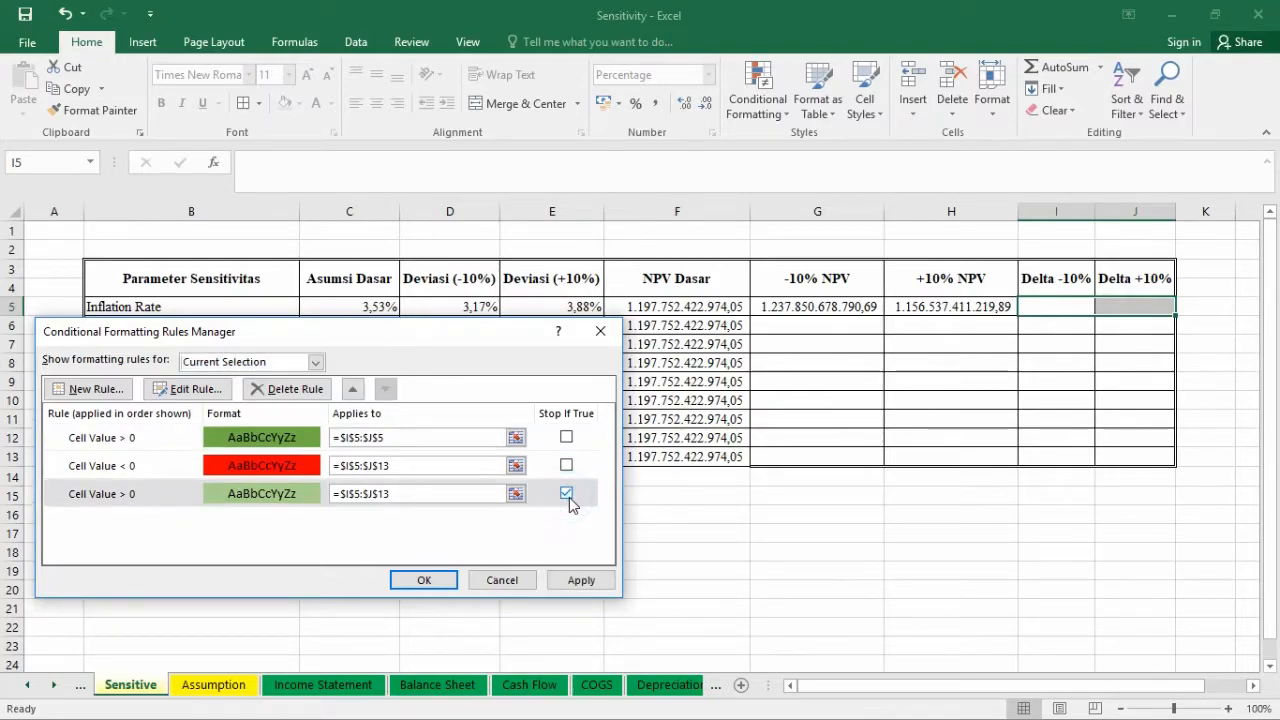
click(288, 390)
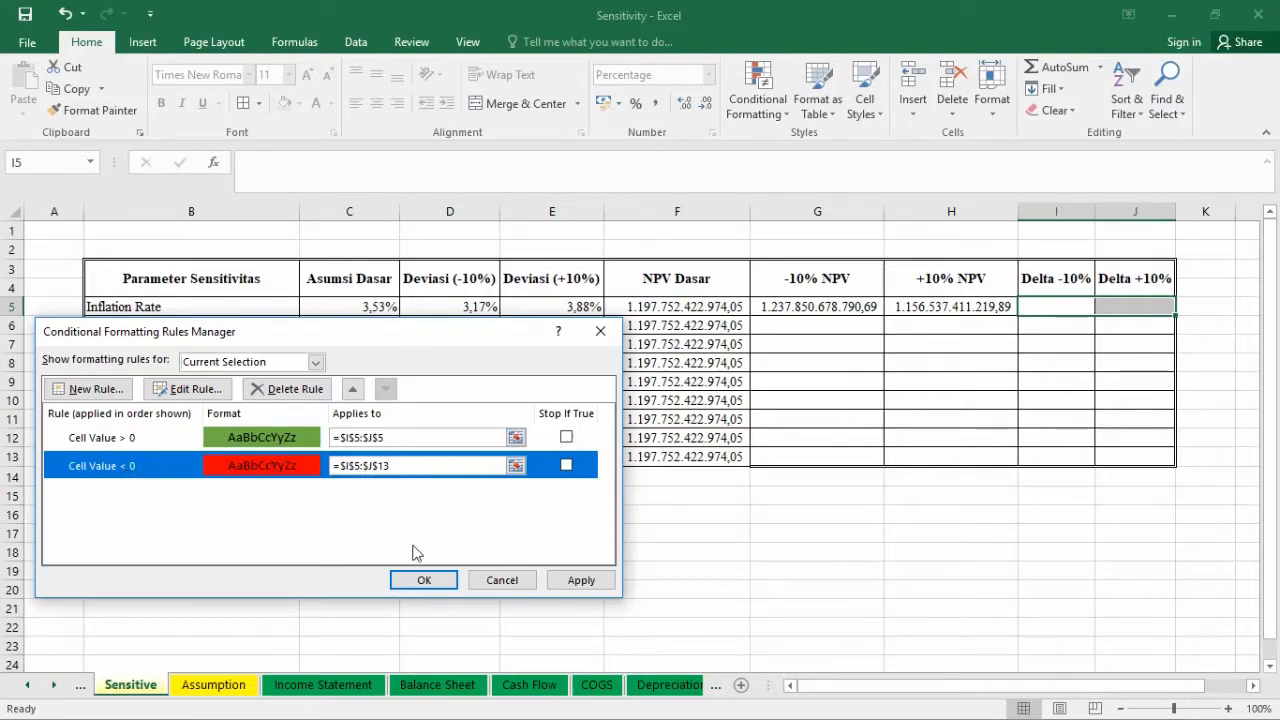
click(581, 580)
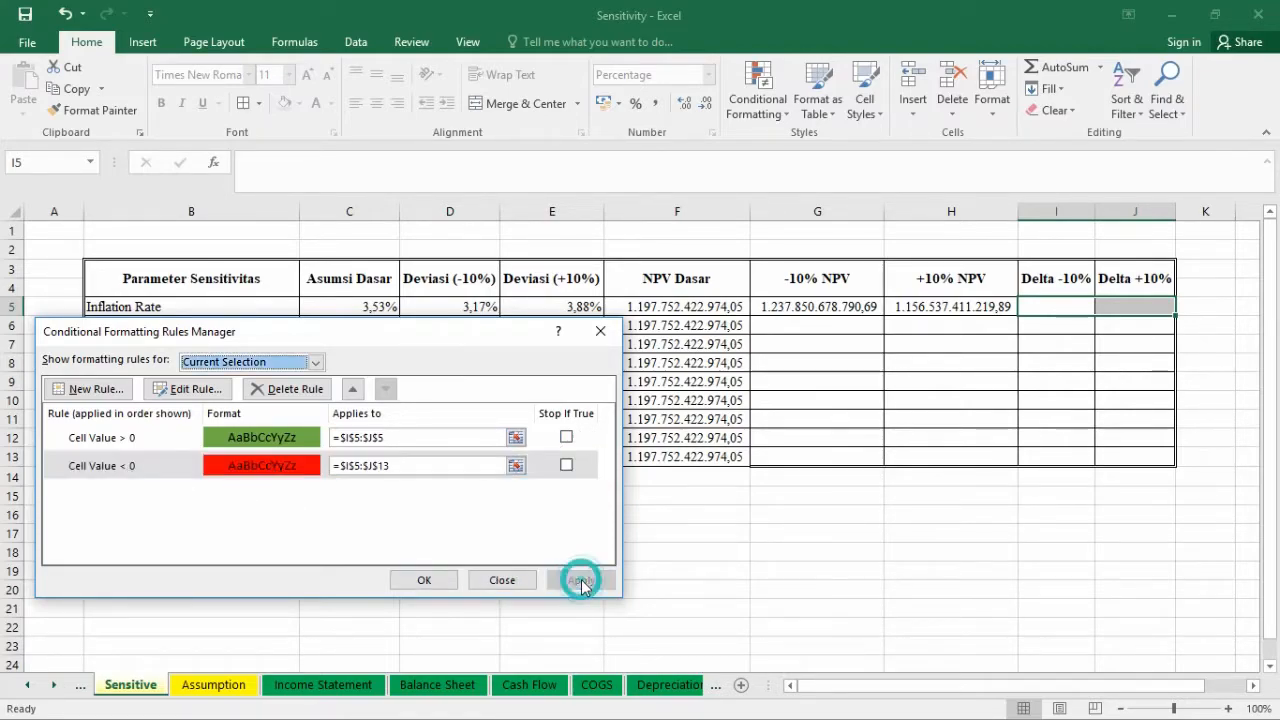
click(424, 580)
click(1083, 341)
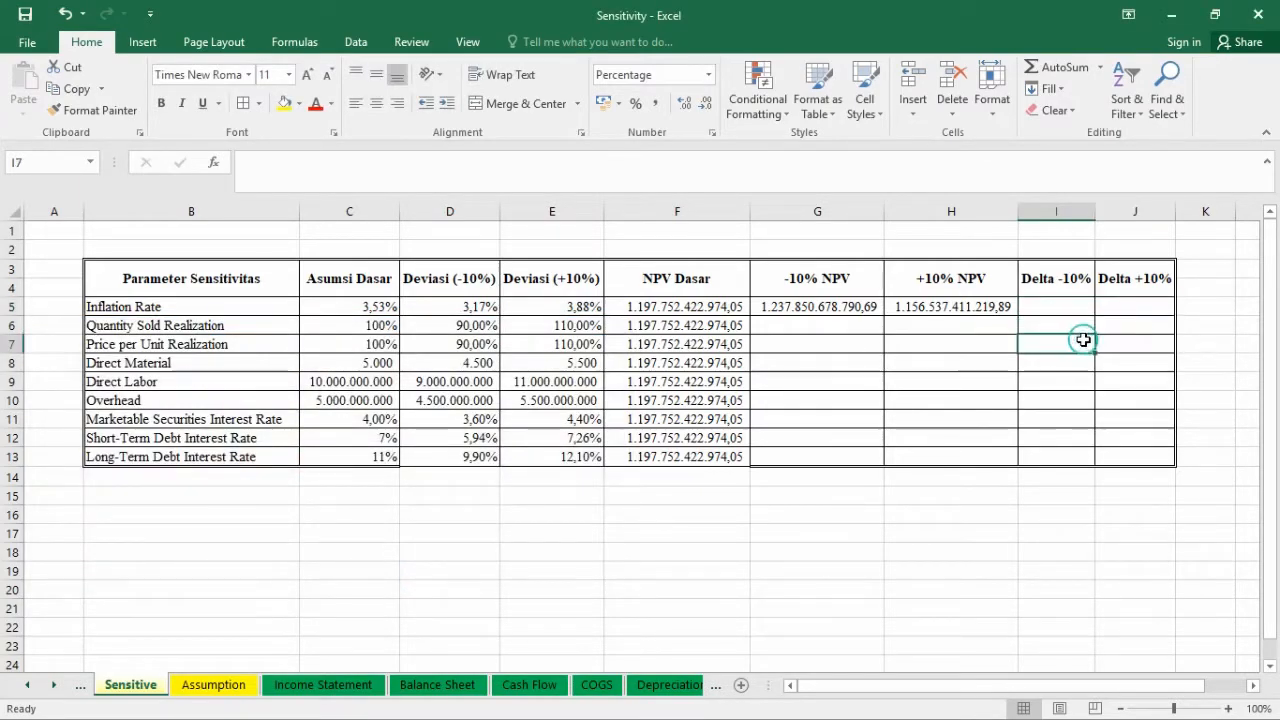
Calculate the Inflation Rate's Delta -10% in I5 with the formula =G5/F5-1.
click(1049, 312)
text(=)
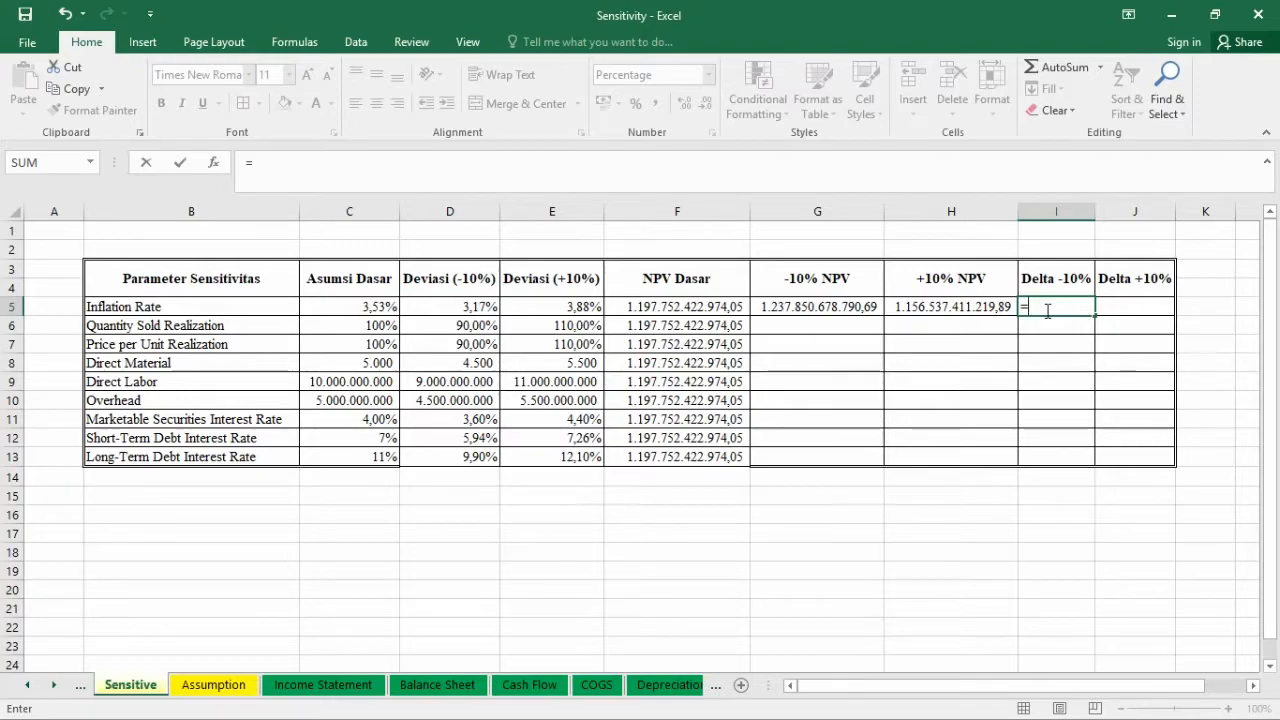
key(Left)
key(Left)
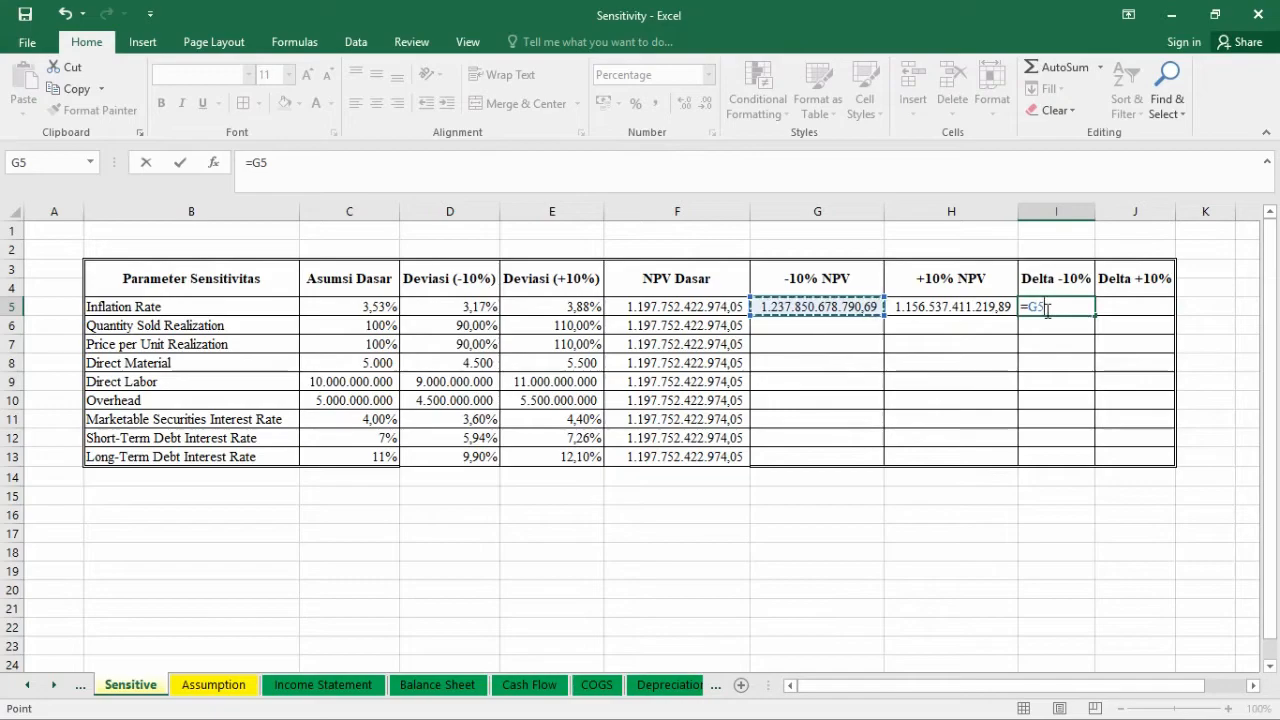
text(/)
key(Left)
key(Left)
key(Left)
text(-)
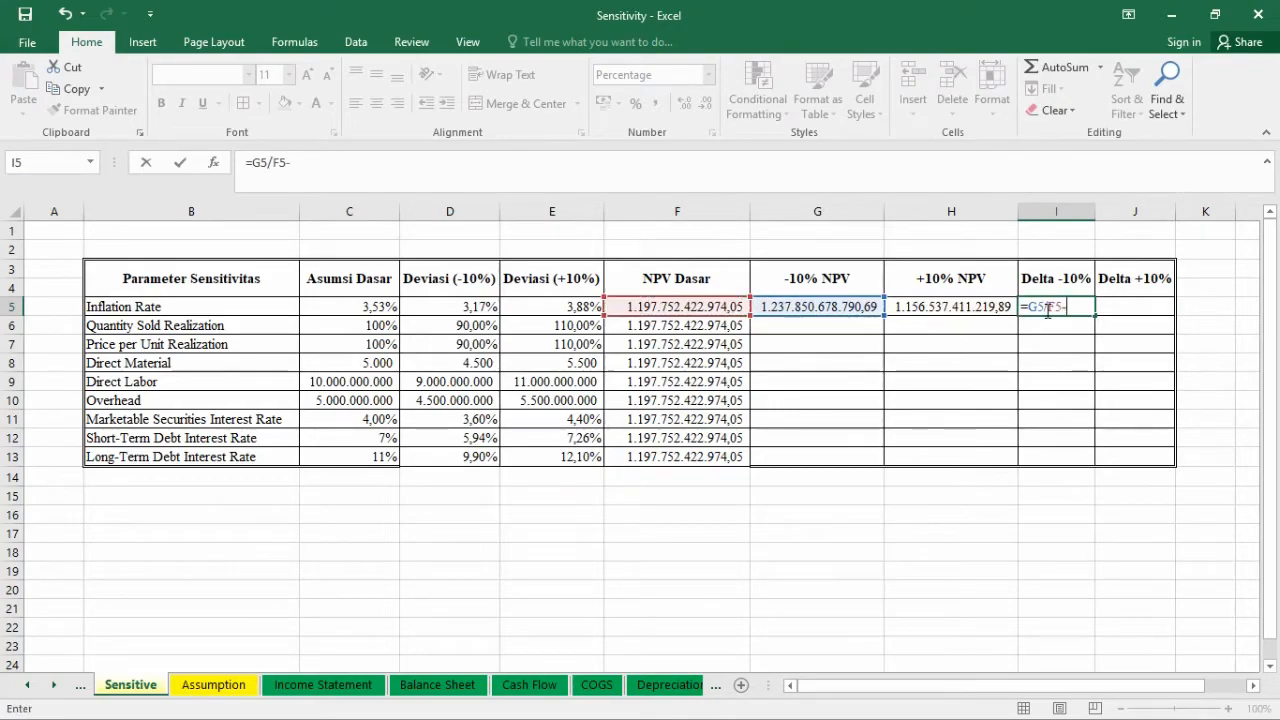
key(Return)
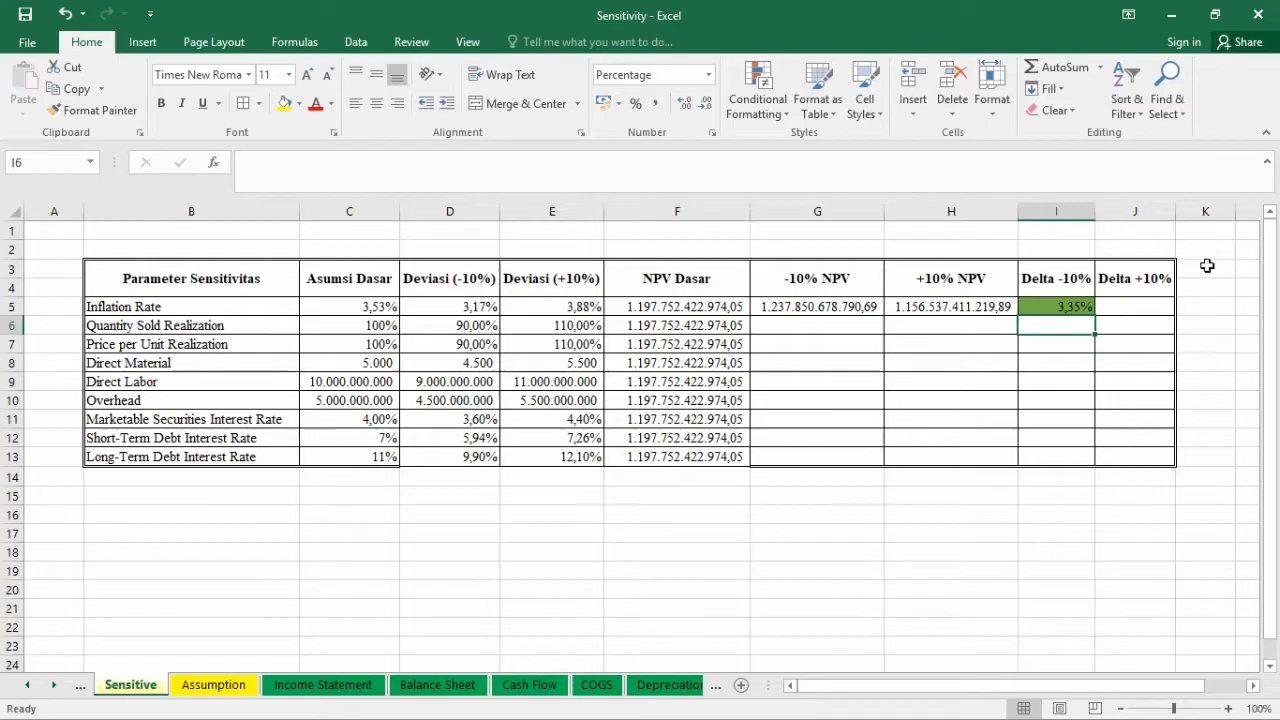
Calculate the Inflation Rate's Delta +10% in J5 with the formula =H5/F5-1.
click(1121, 309)
text(=)
key(Left)
key(Left)
text(/)
key(Left)
key(Left)
key(Left)
key(Left)
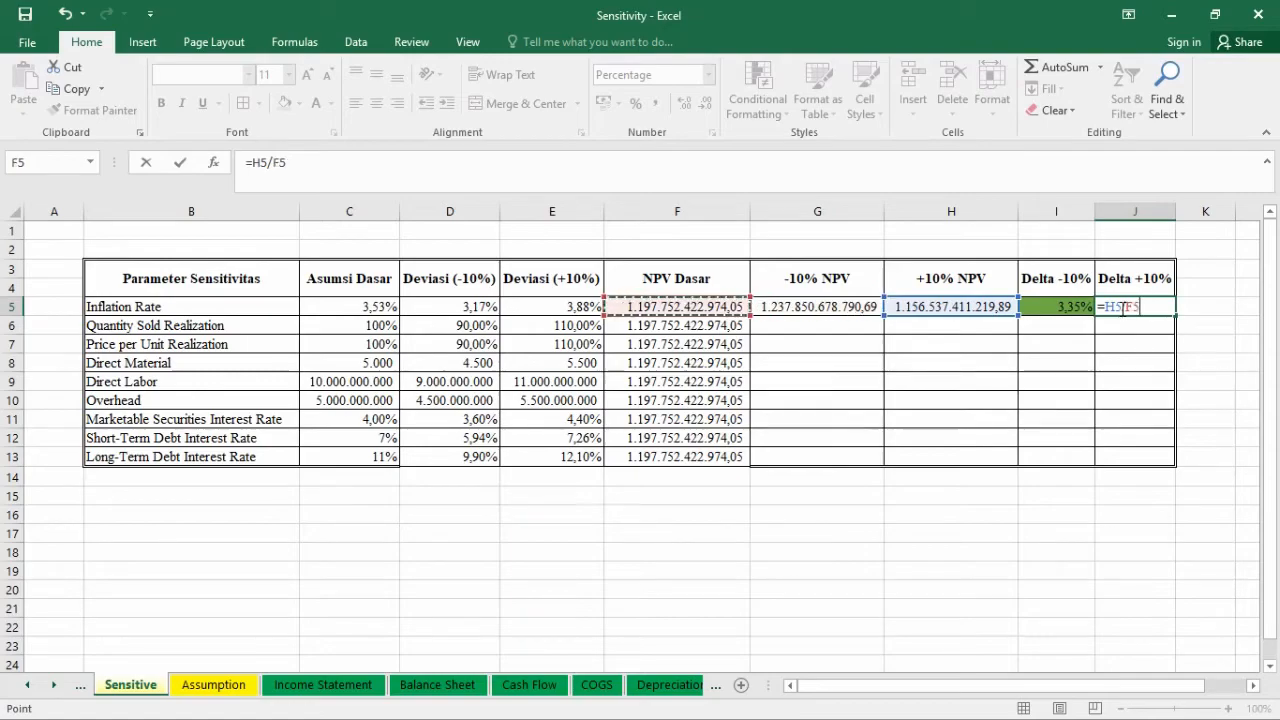
text(-1)
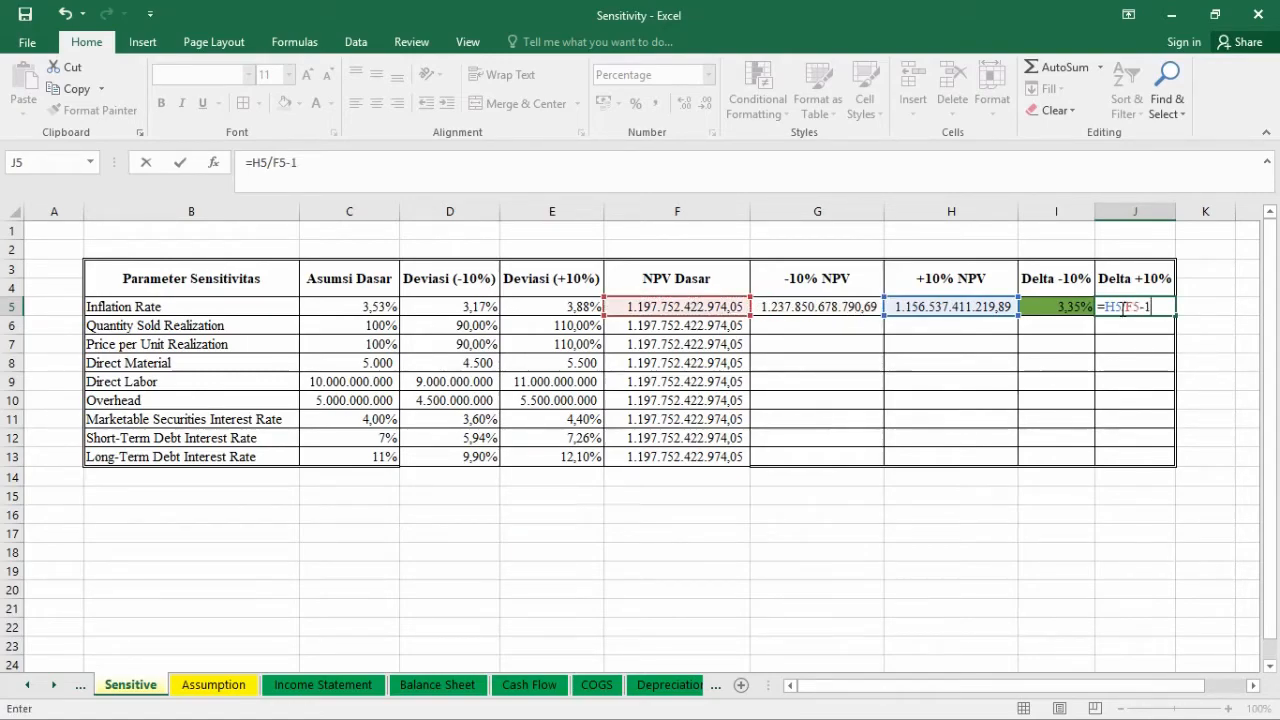
key(Return)
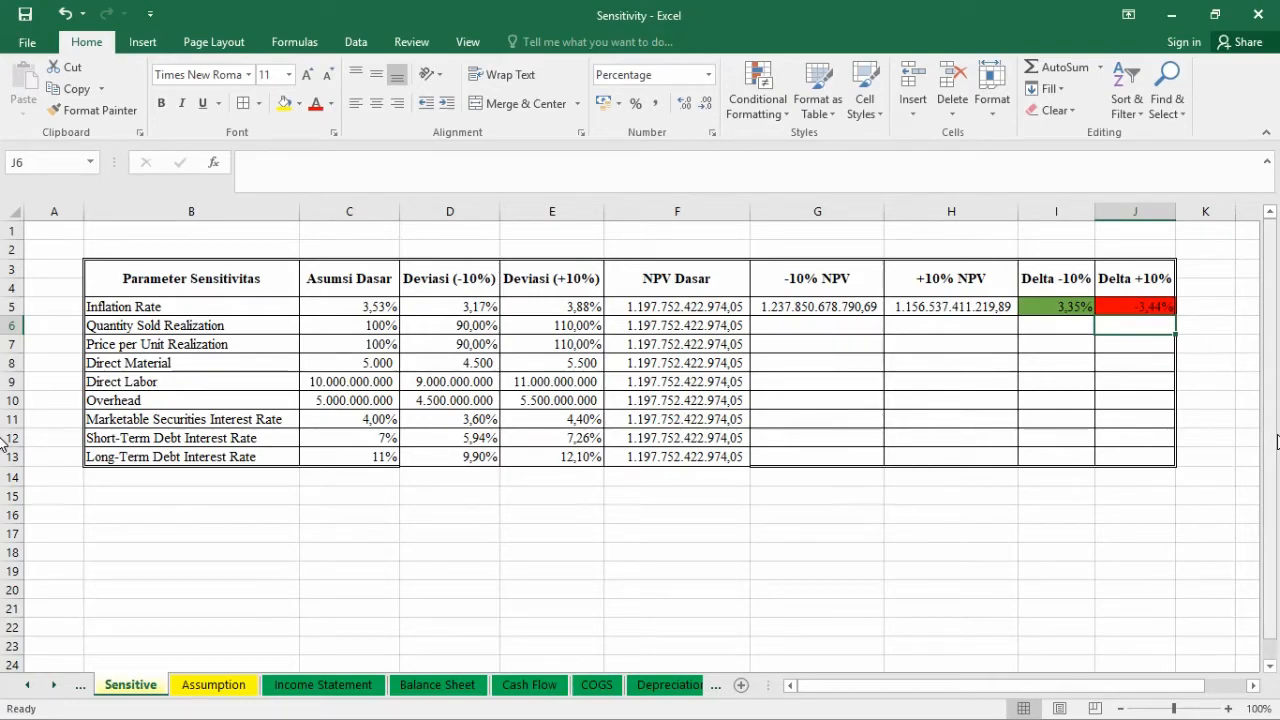
click(770, 317)
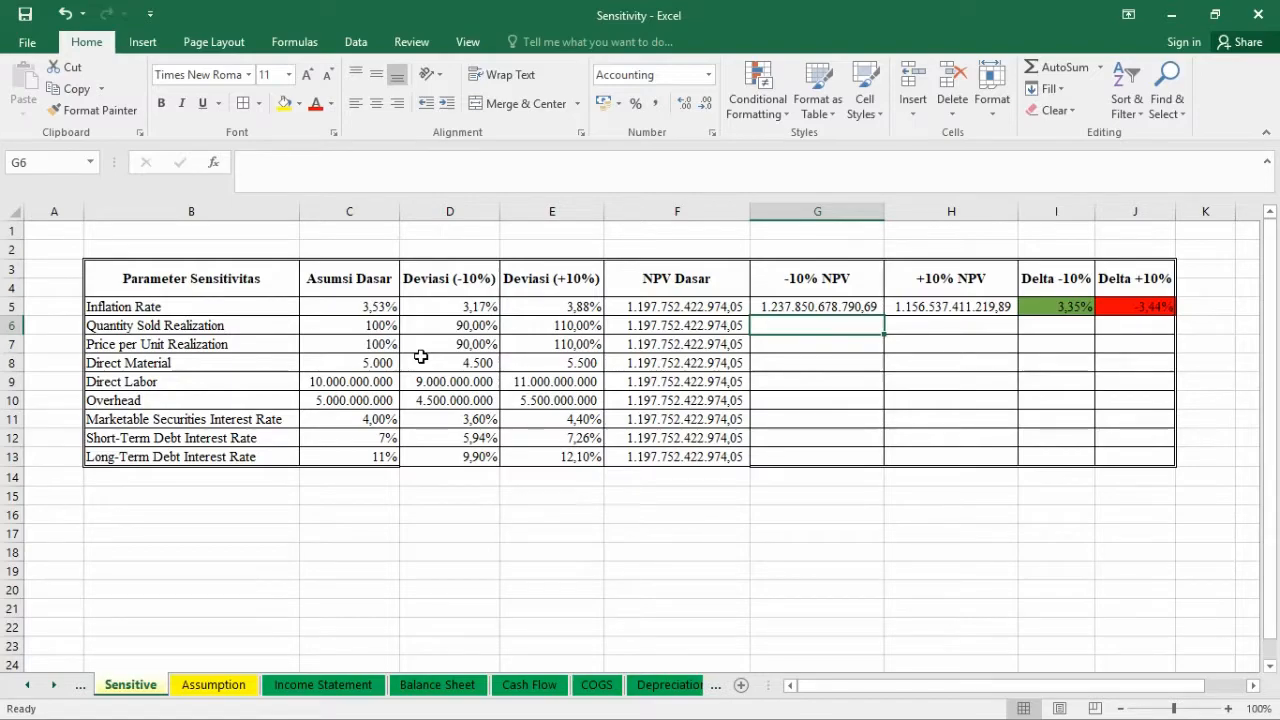
click(851, 347)
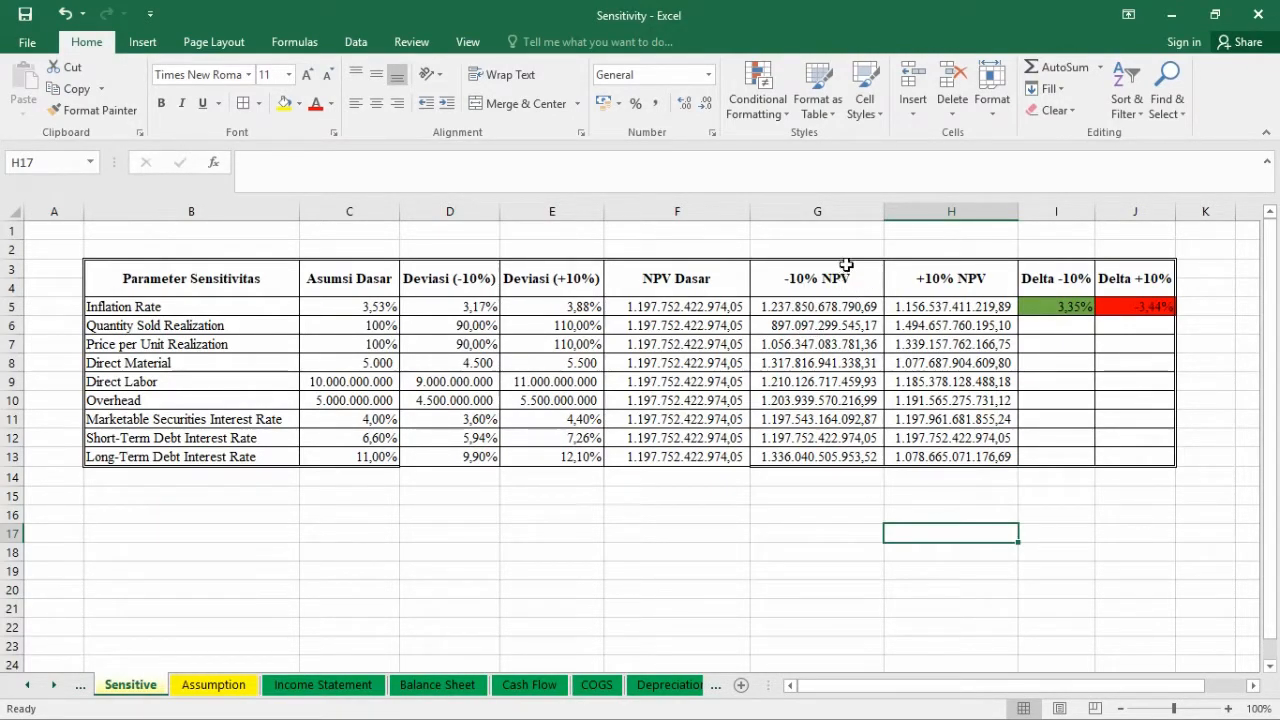
click(828, 308)
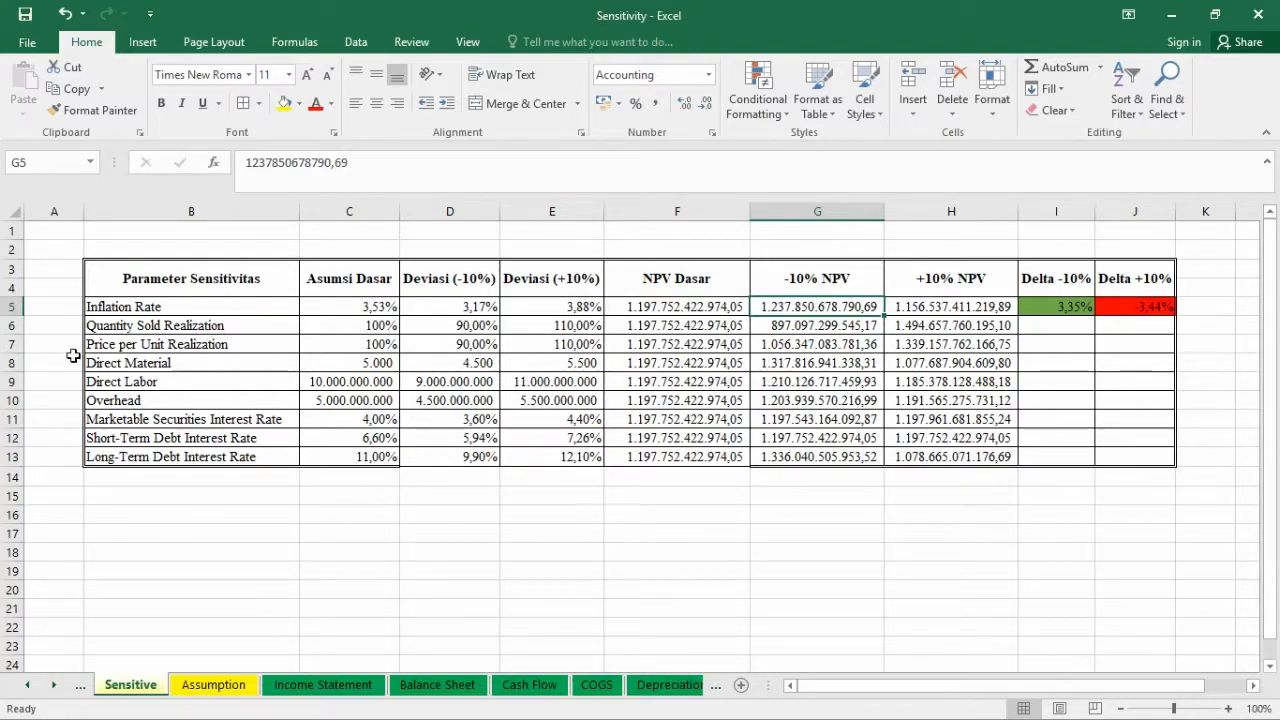
Examine the Direct Material and Quantity Sold Realization inputs on the Assumption sheet, and return to the Sensitive sheet.
click(184, 363)
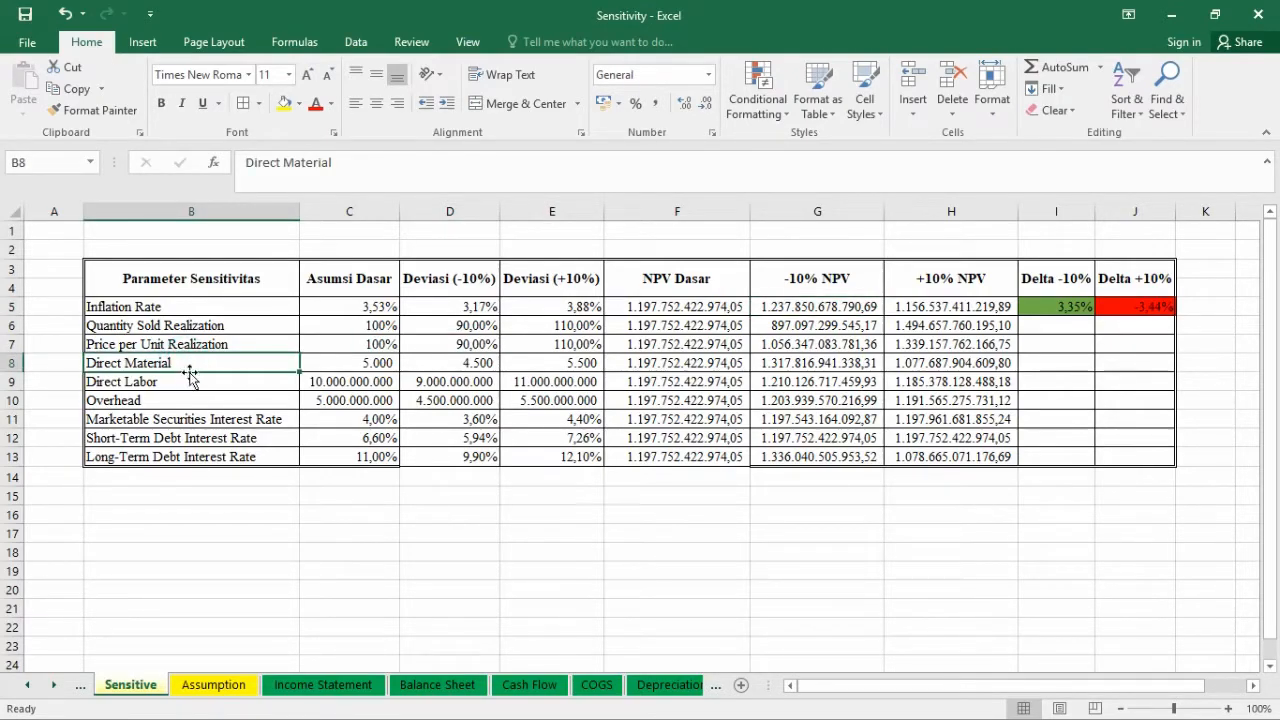
click(195, 684)
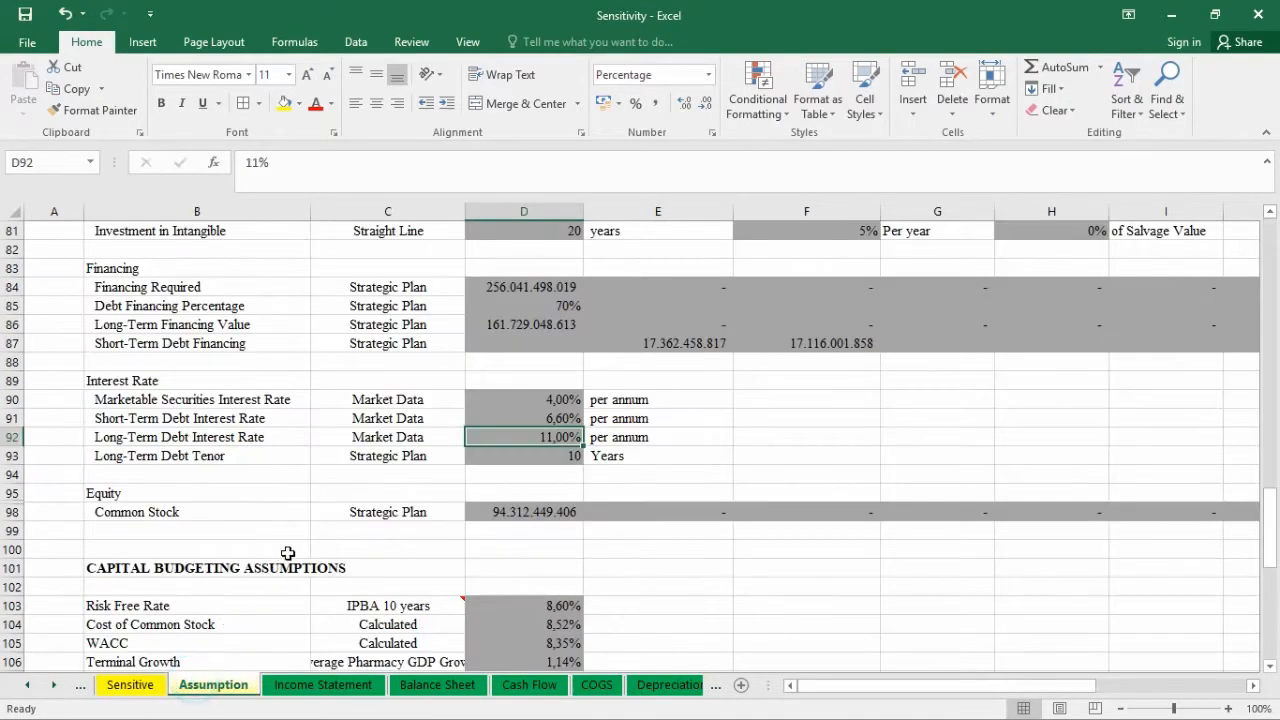
scroll(290, 549, up, 15)
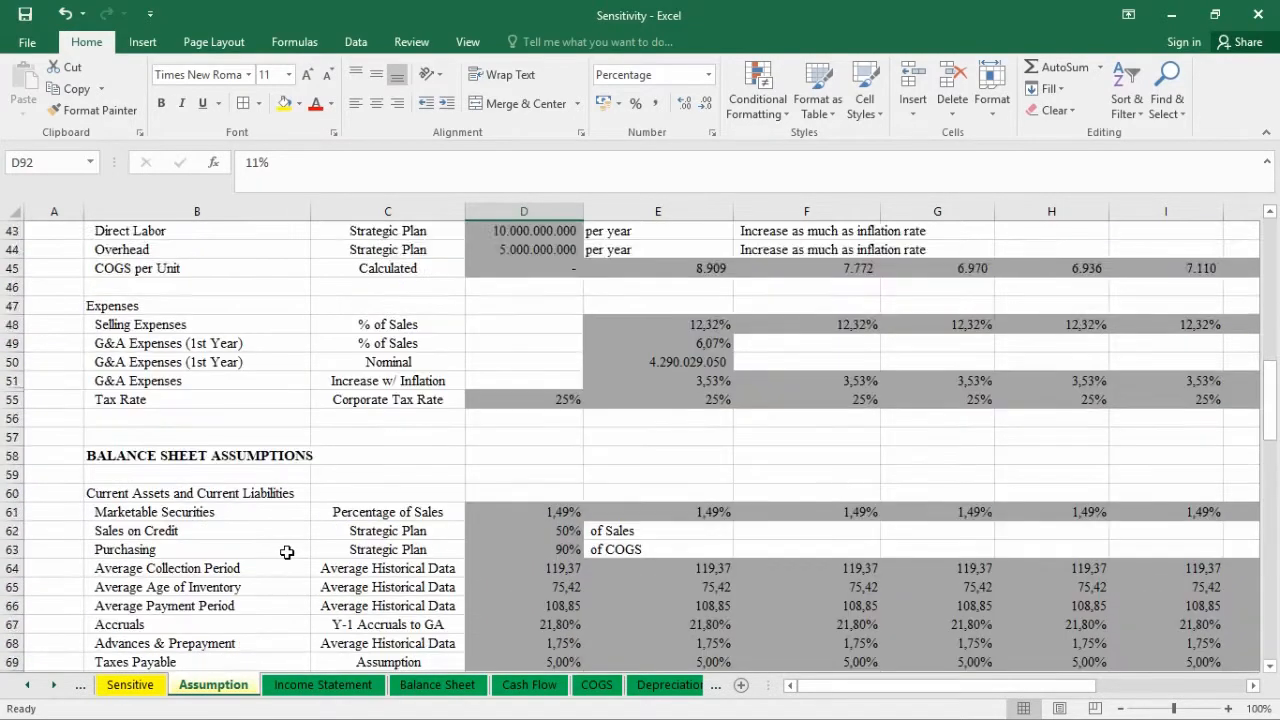
scroll(290, 552, up, 2)
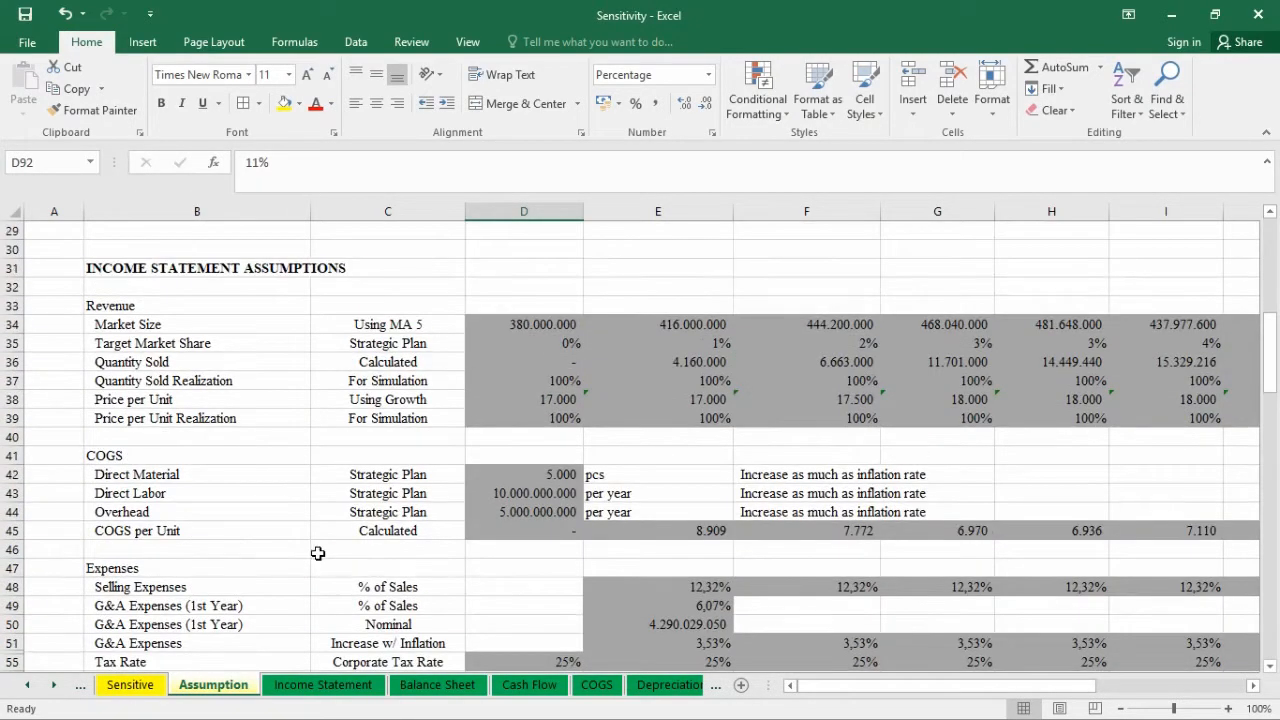
click(542, 471)
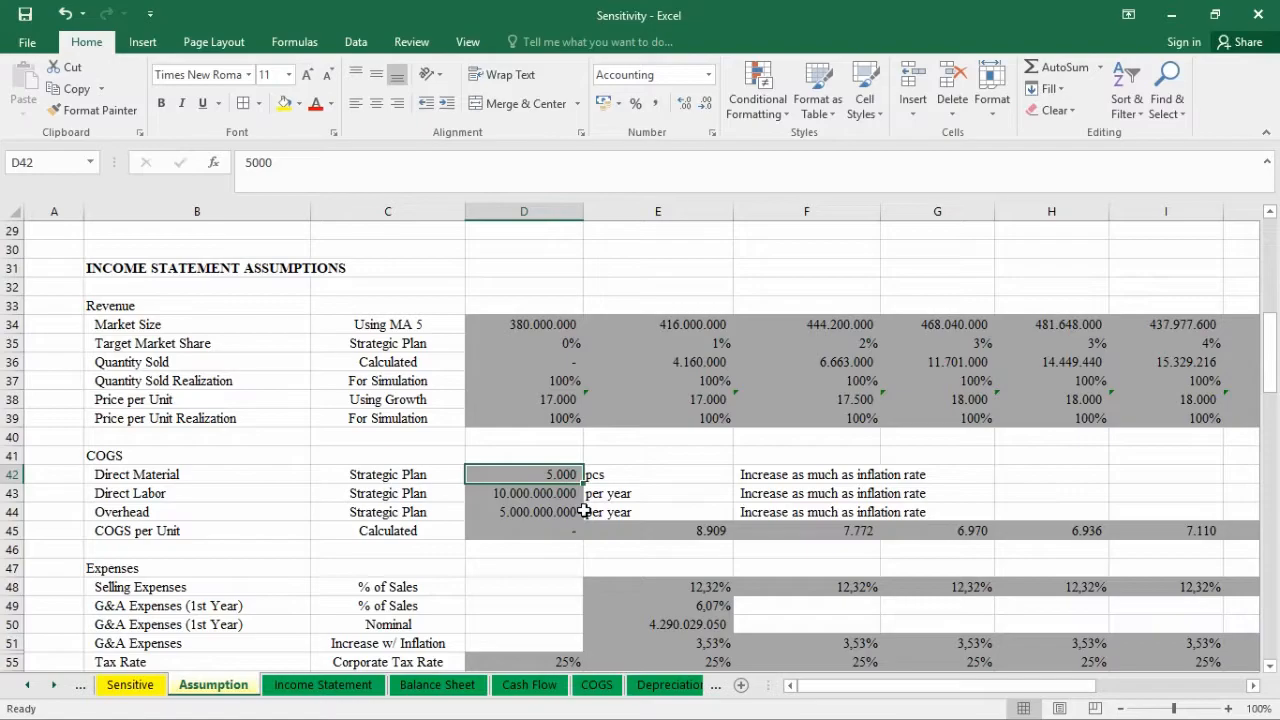
scroll(583, 511, up, 2)
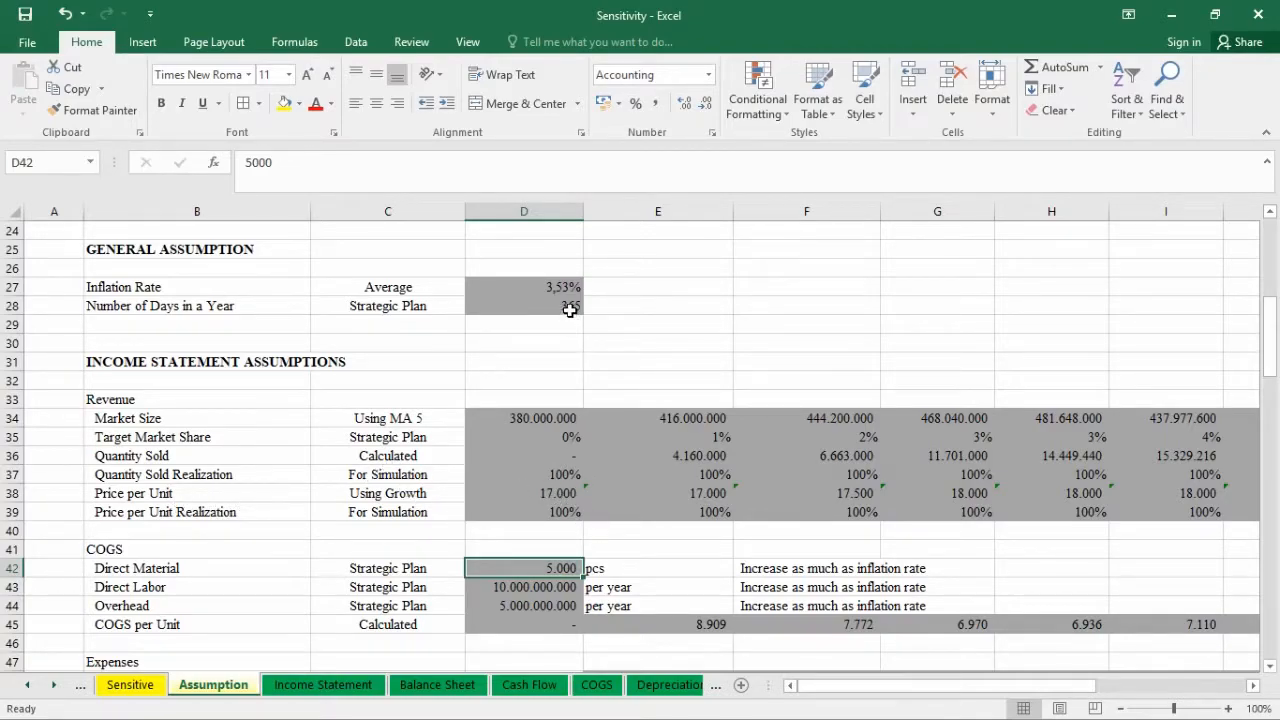
click(560, 475)
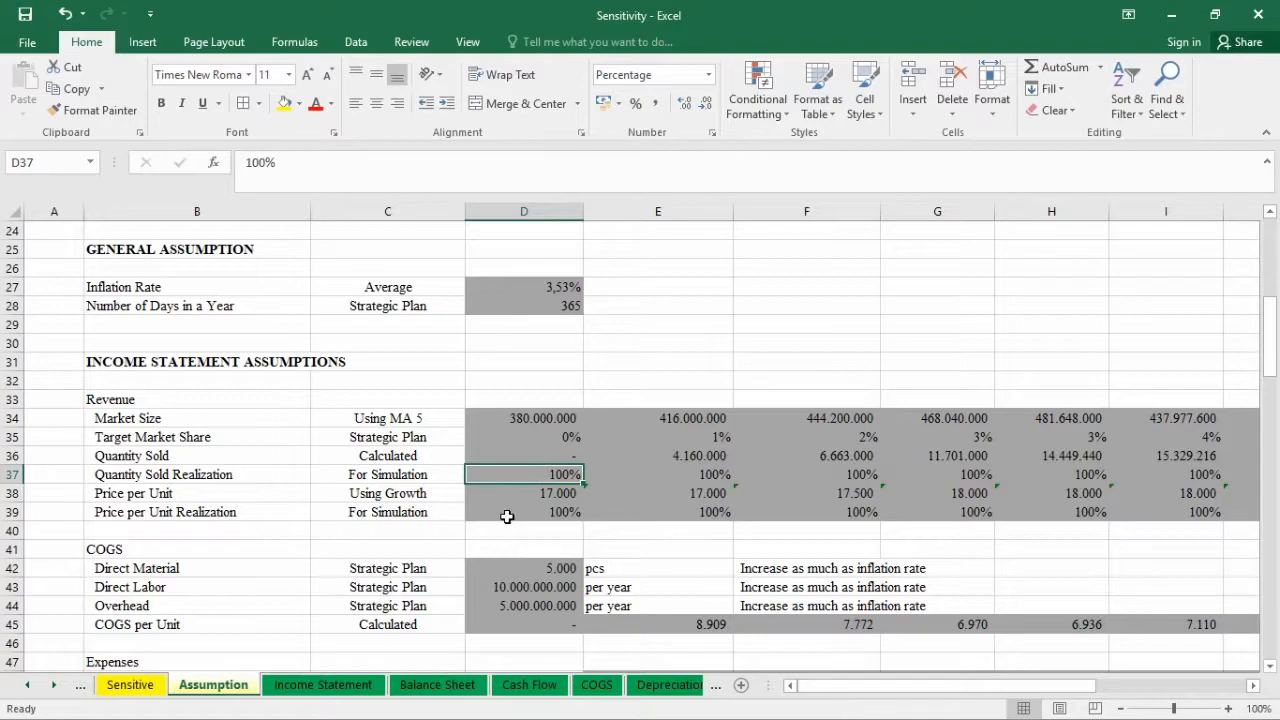
click(127, 684)
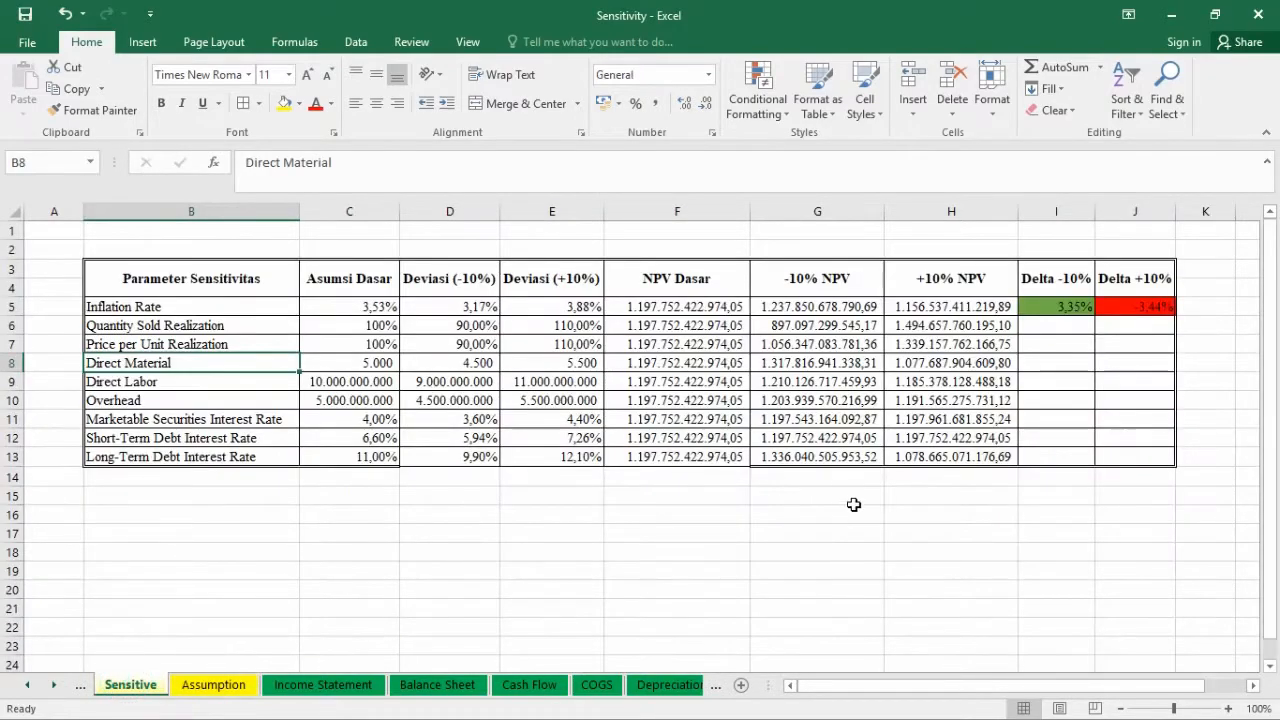
Fill the Delta -10% and Delta +10% formulas from I5:J5 down through row 13.
drag(1078, 302, 1140, 306)
double_click(1177, 313)
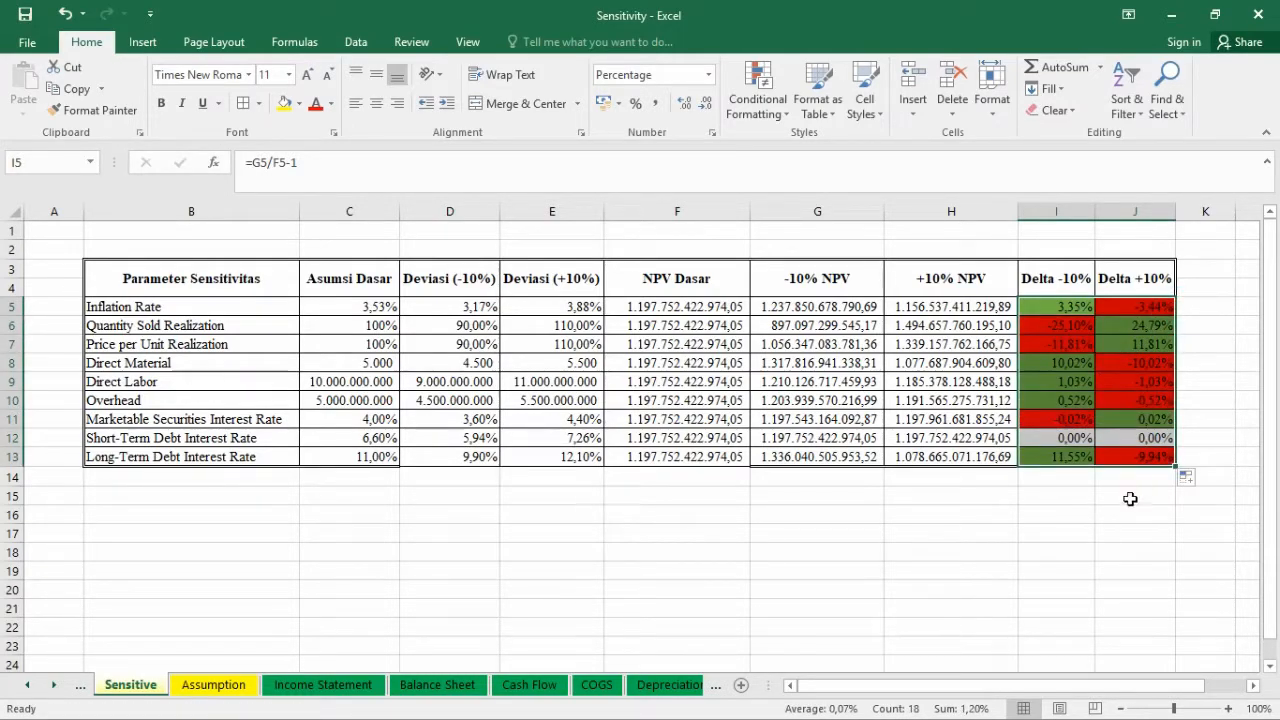
click(1101, 528)
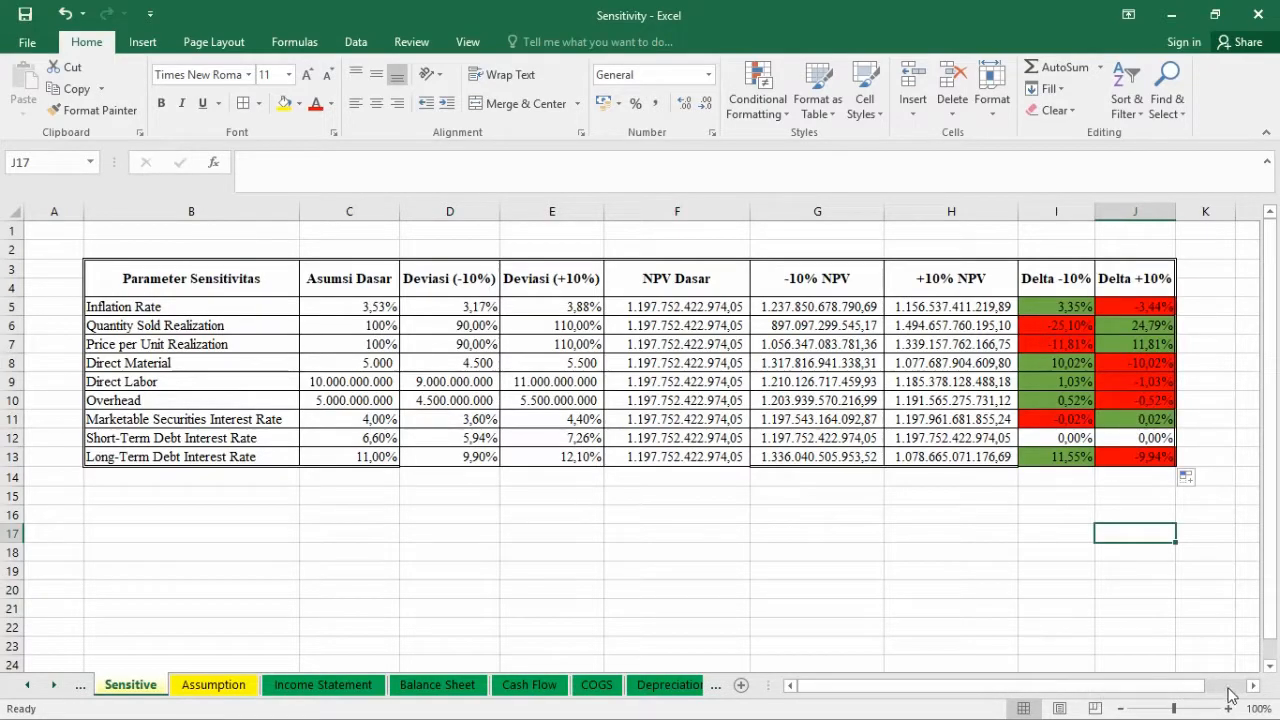
Insert a Clustered Bar chart from the delta columns I3:J13 and place it in the empty area beside the table.
drag(1144, 688, 1238, 690)
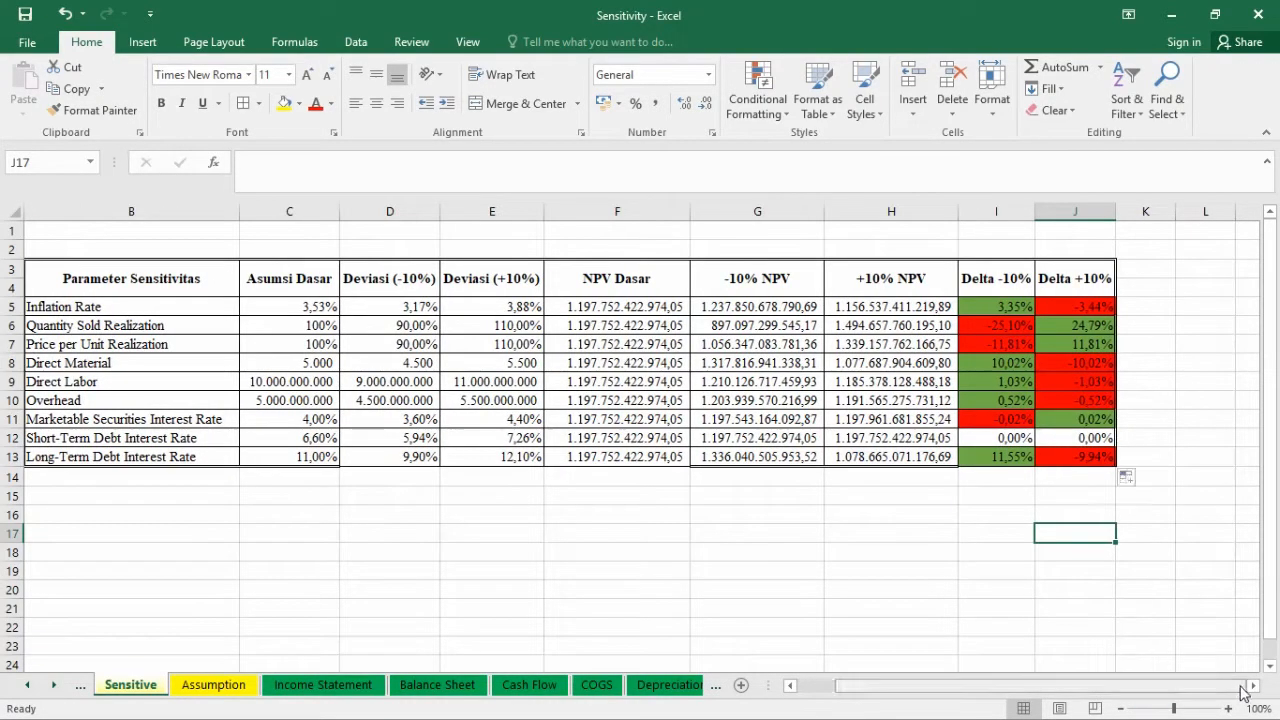
click(1253, 687)
drag(1165, 690, 1140, 692)
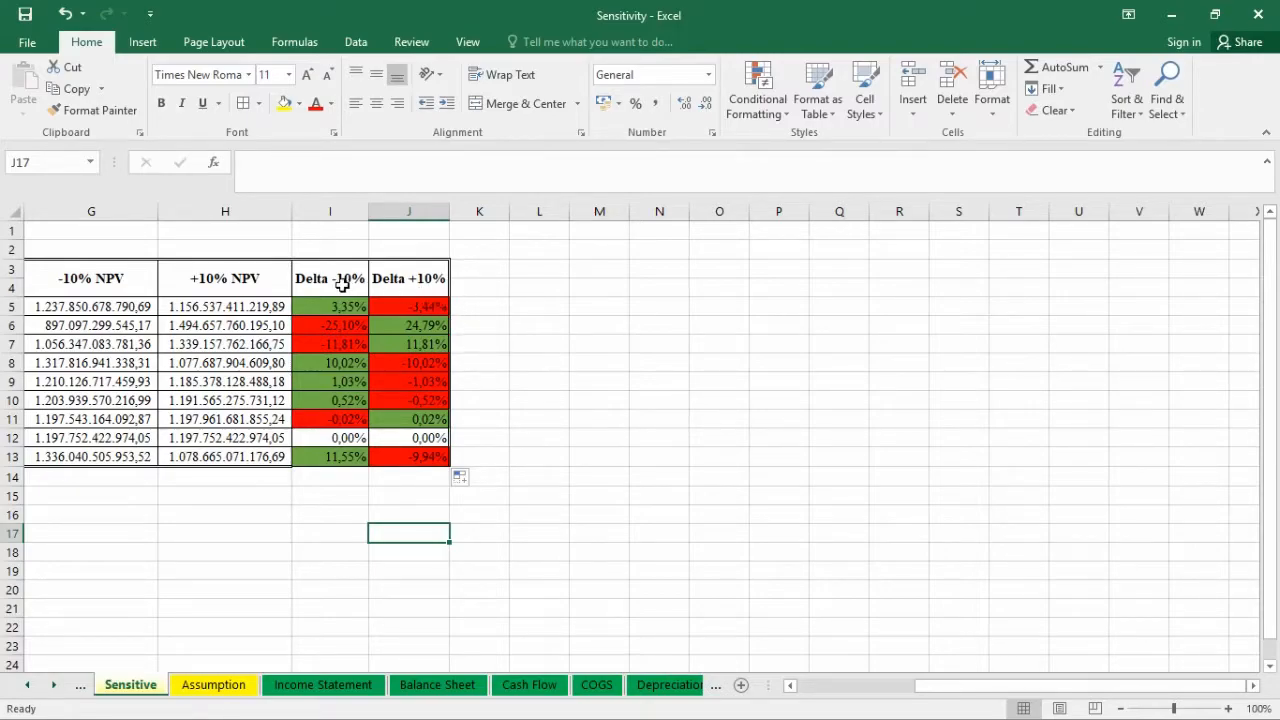
drag(341, 279, 416, 458)
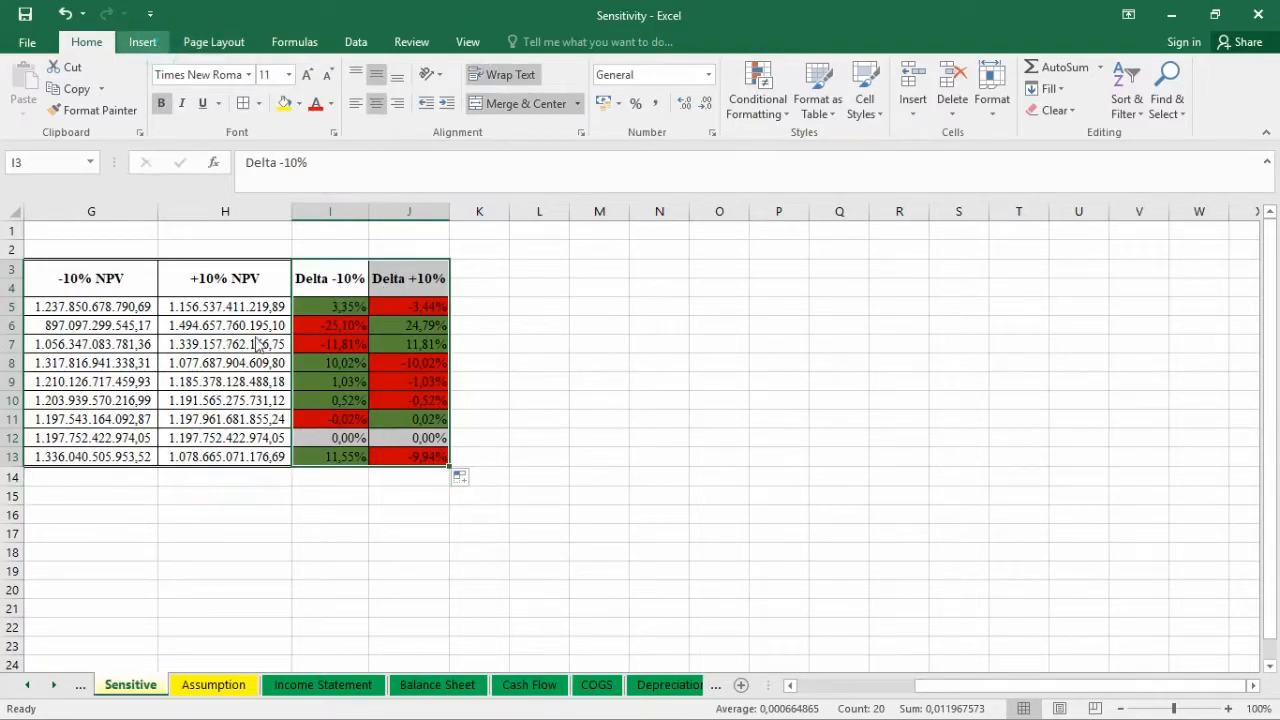
click(142, 42)
click(670, 132)
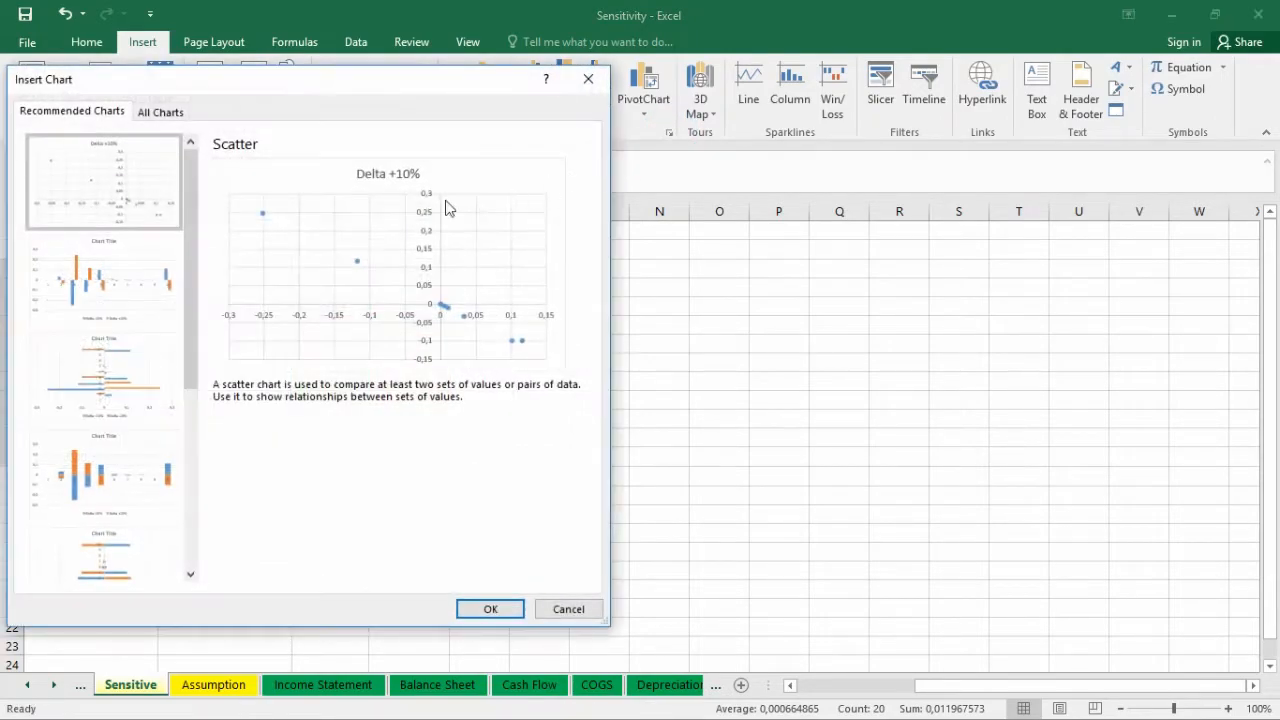
click(178, 111)
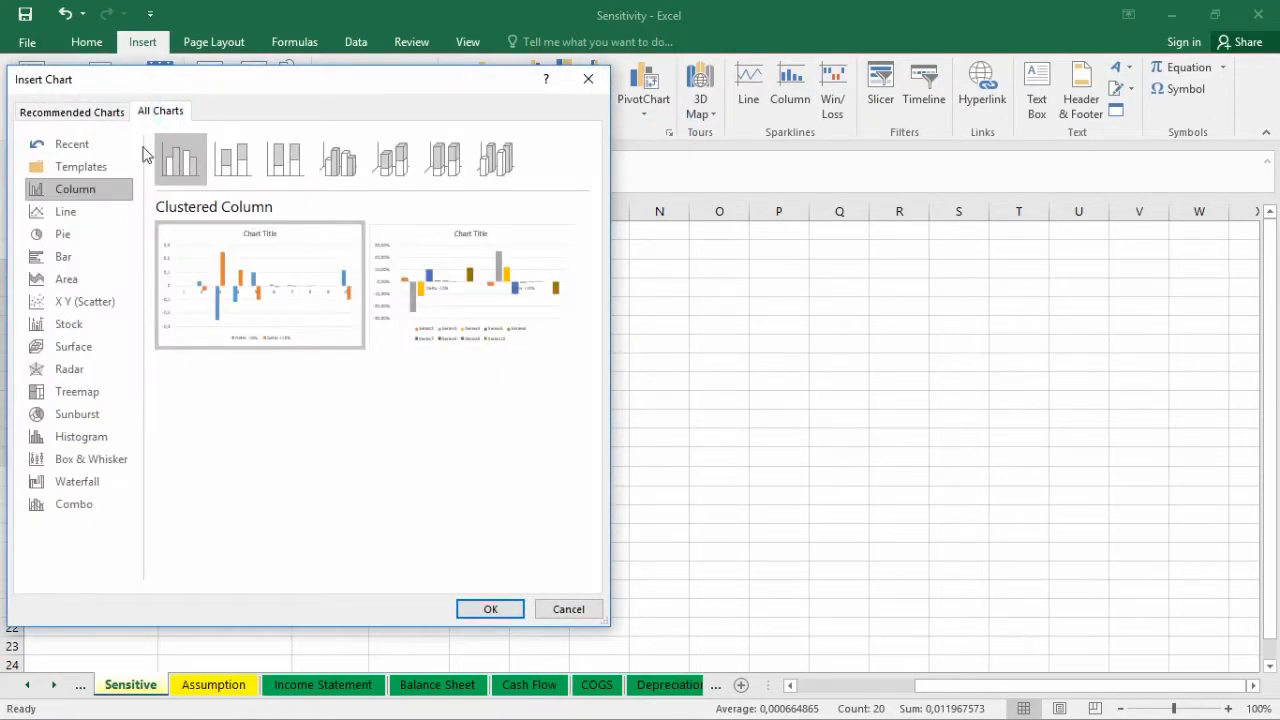
click(97, 254)
mouse_move(240, 302)
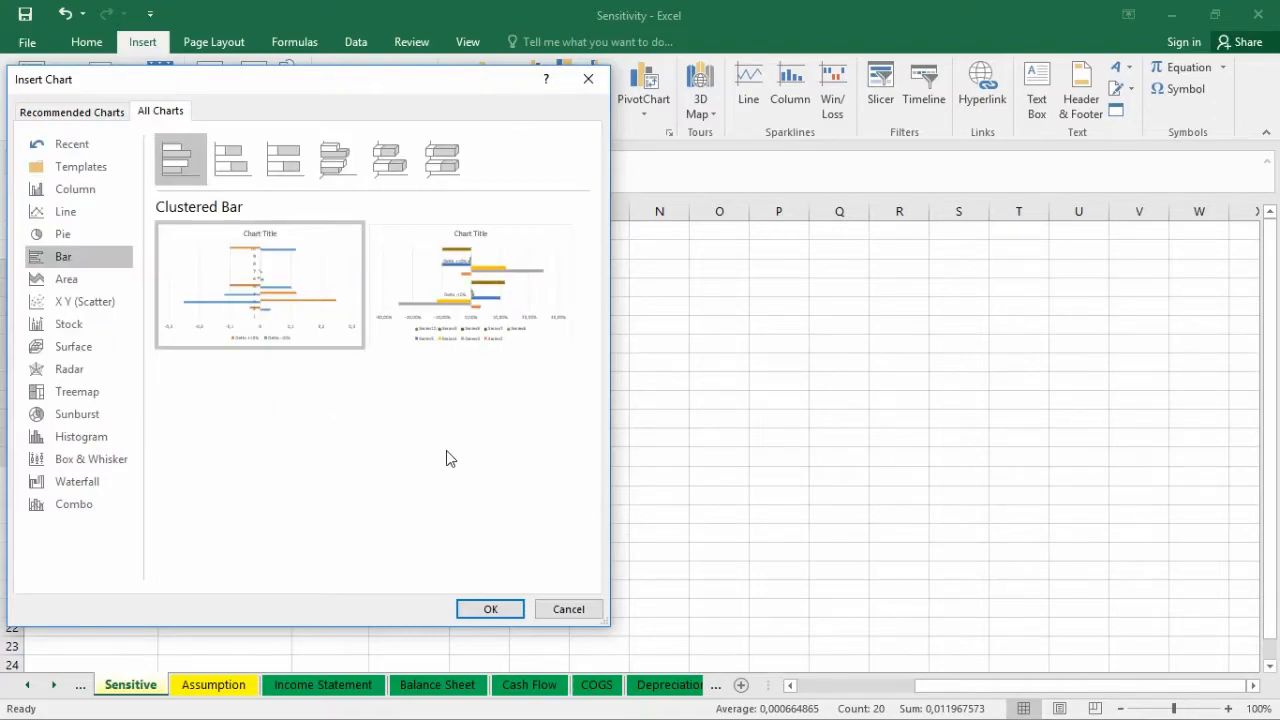
click(490, 609)
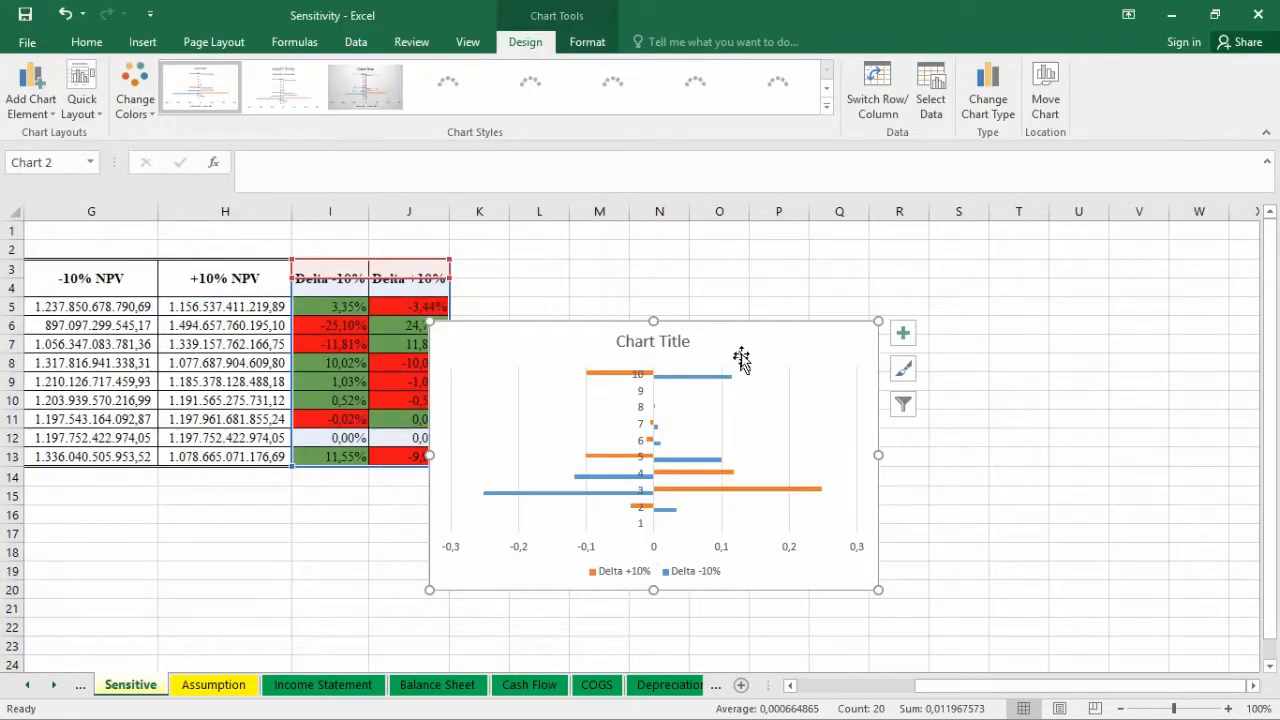
drag(763, 328, 858, 258)
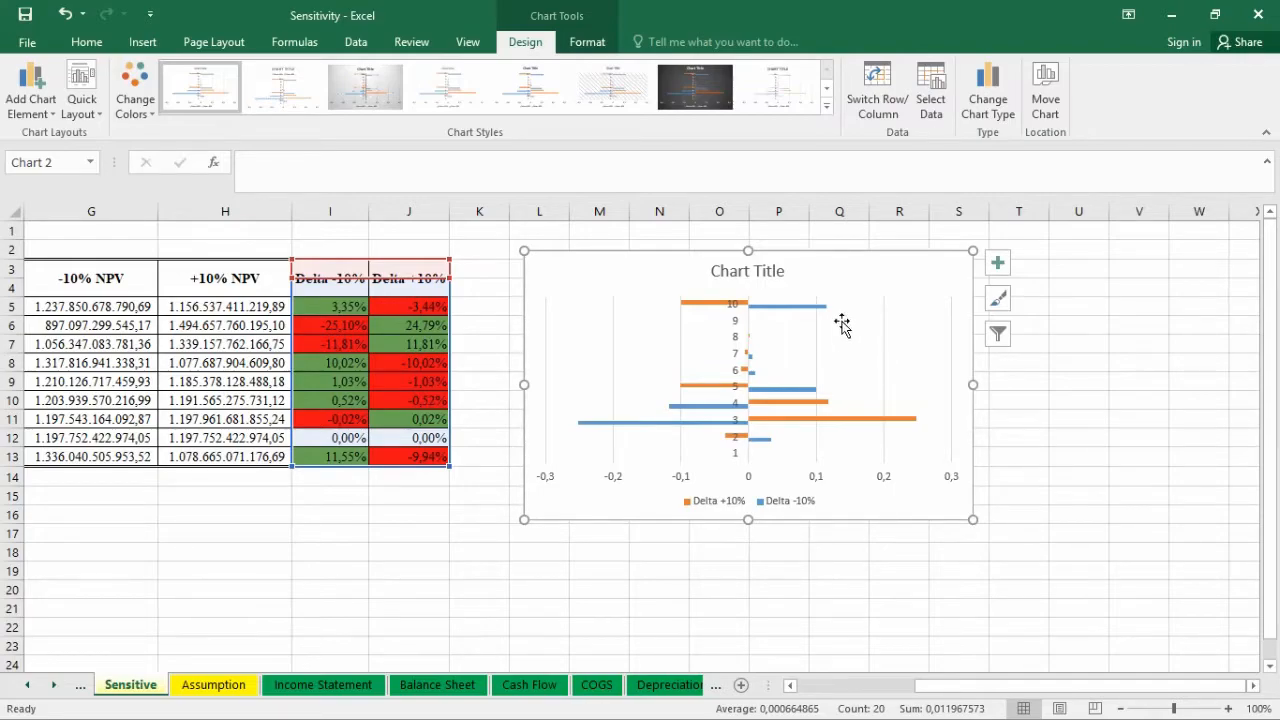
Set the chart's category axis labels to the parameter names in B5:B13 of the Sensitive sheet.
right_click(816, 343)
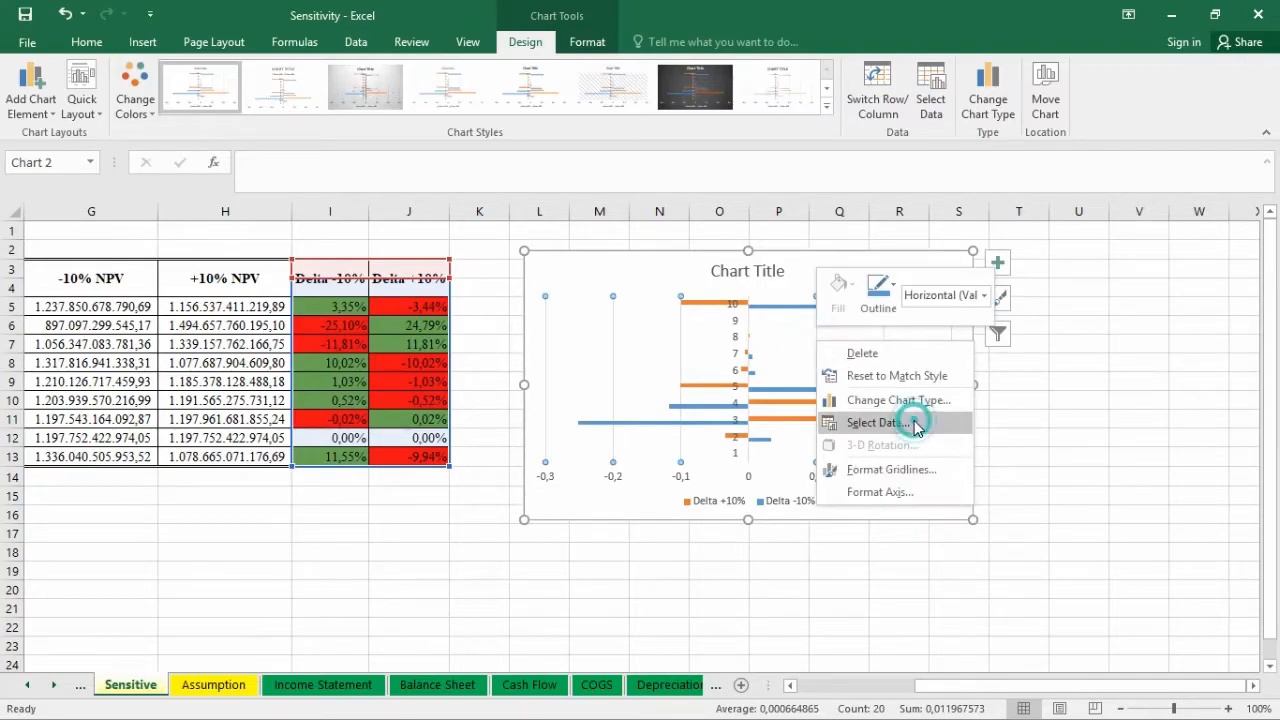
click(916, 424)
drag(350, 425, 824, 292)
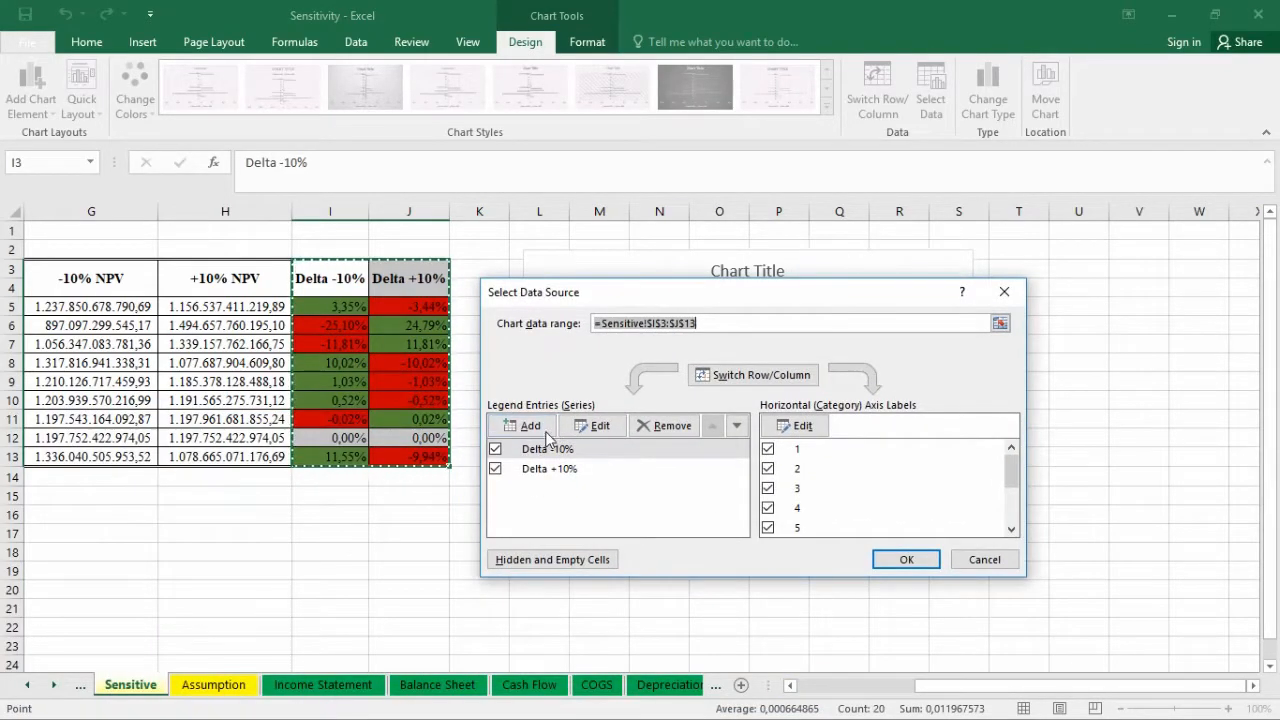
click(800, 426)
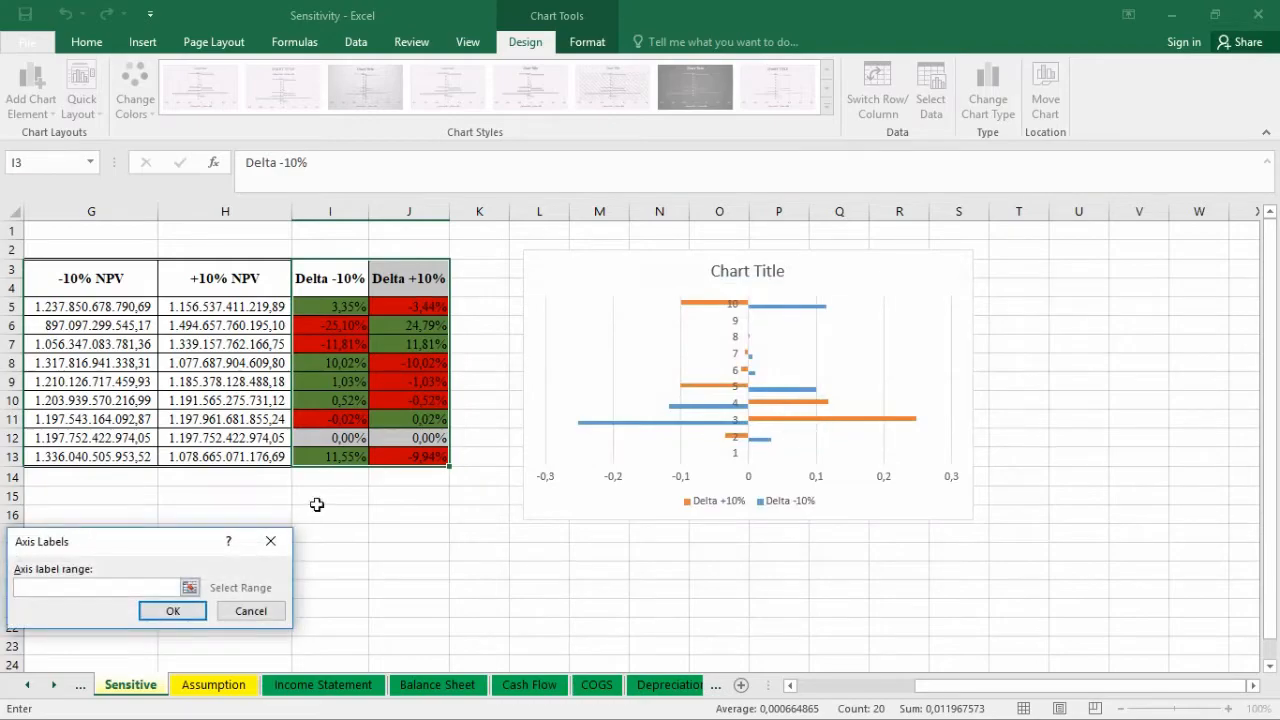
click(189, 587)
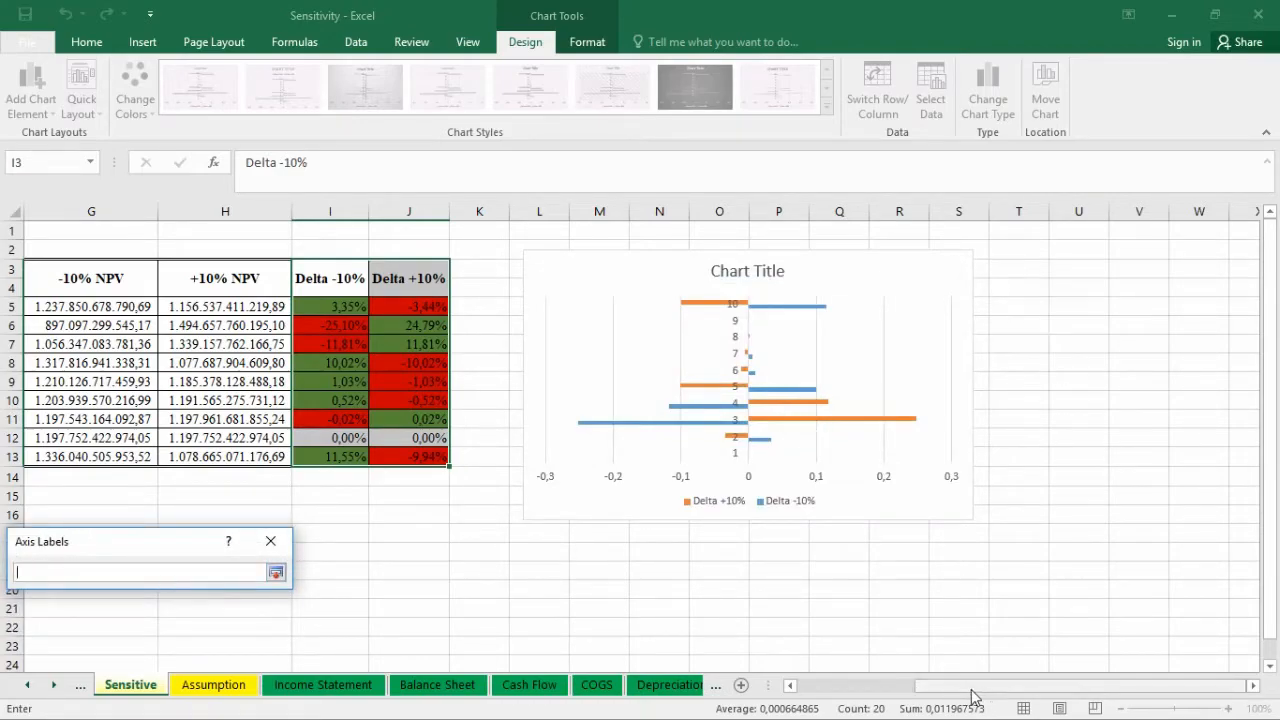
drag(972, 697, 786, 689)
drag(214, 310, 170, 455)
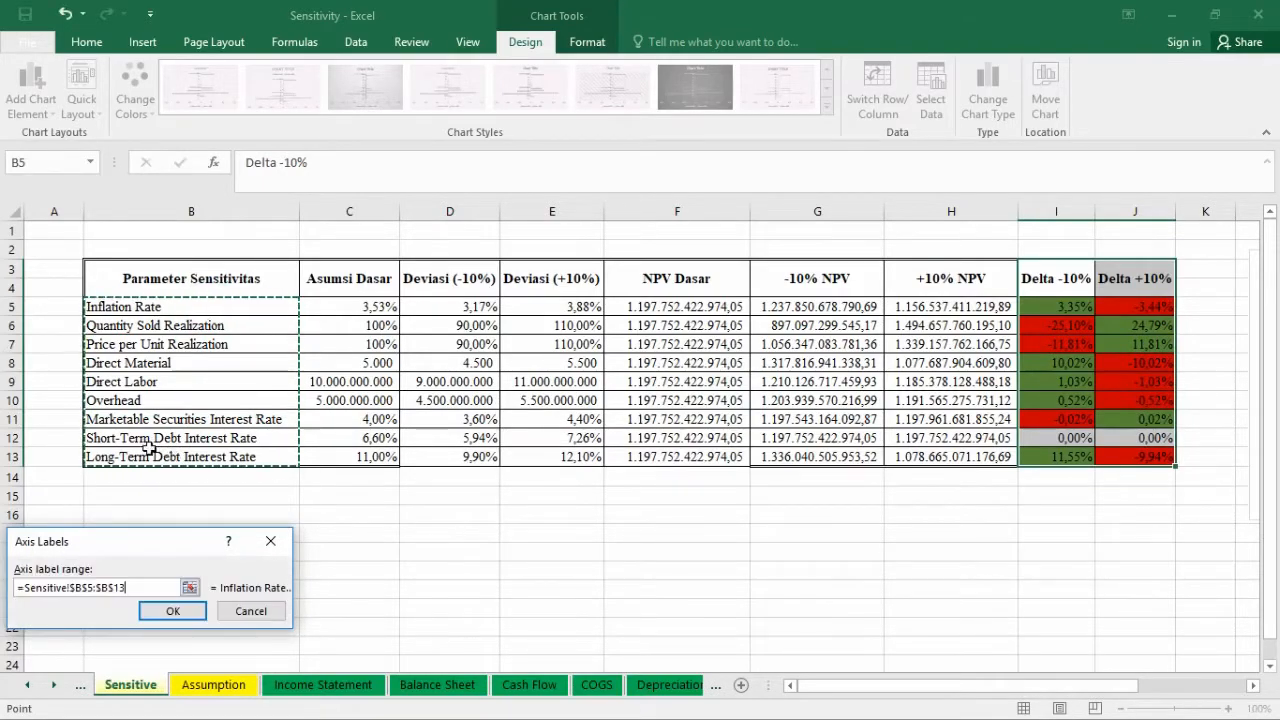
click(173, 611)
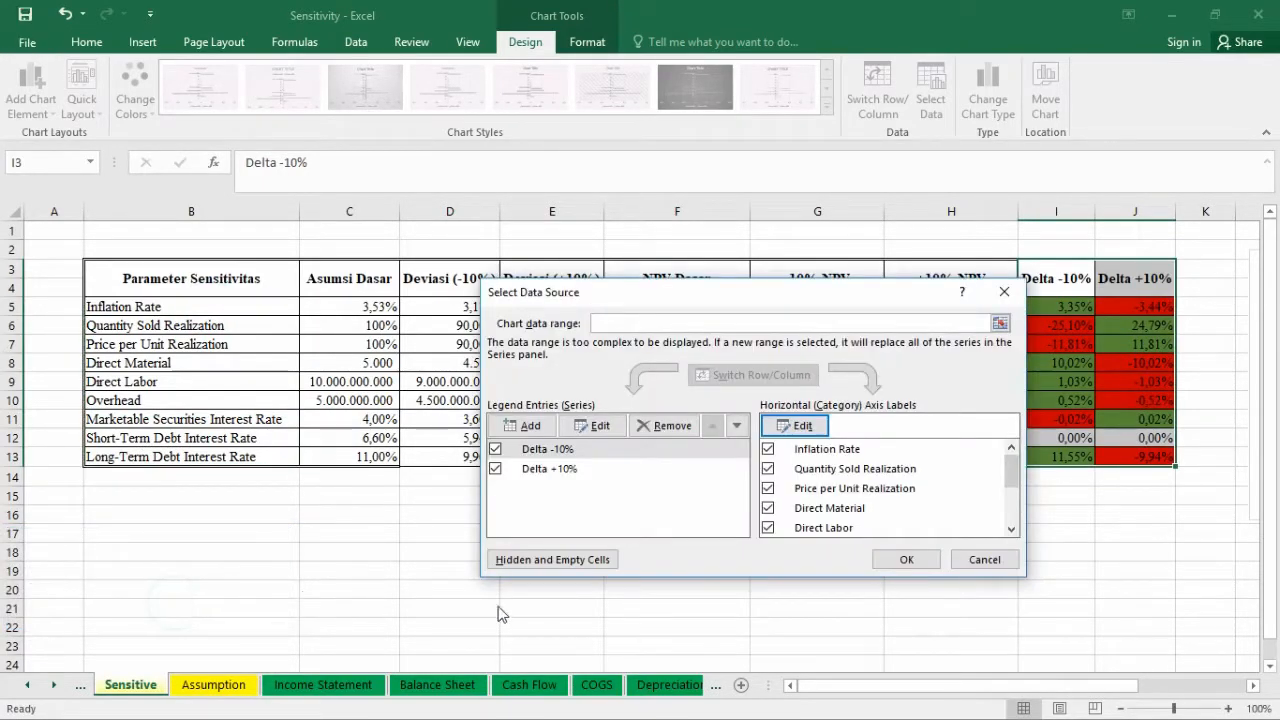
click(905, 559)
Delete the horizontal value axis from the delta bar chart.
drag(805, 686, 900, 686)
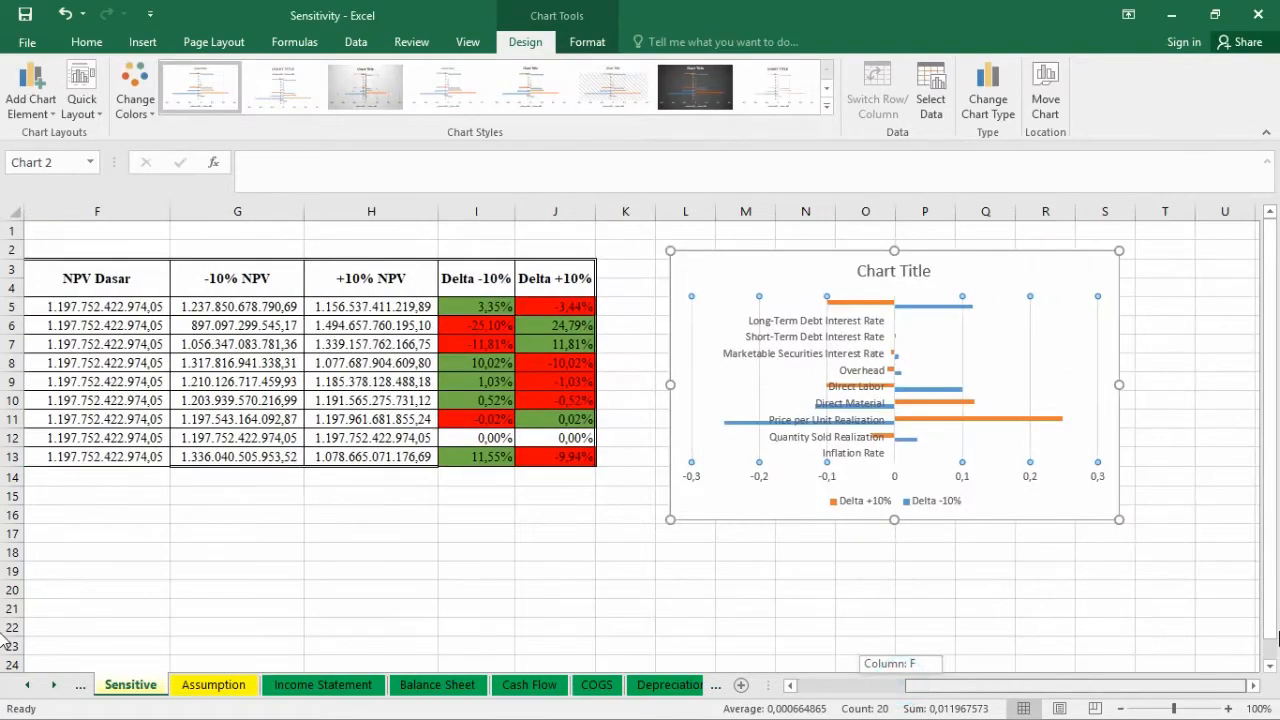
click(1141, 264)
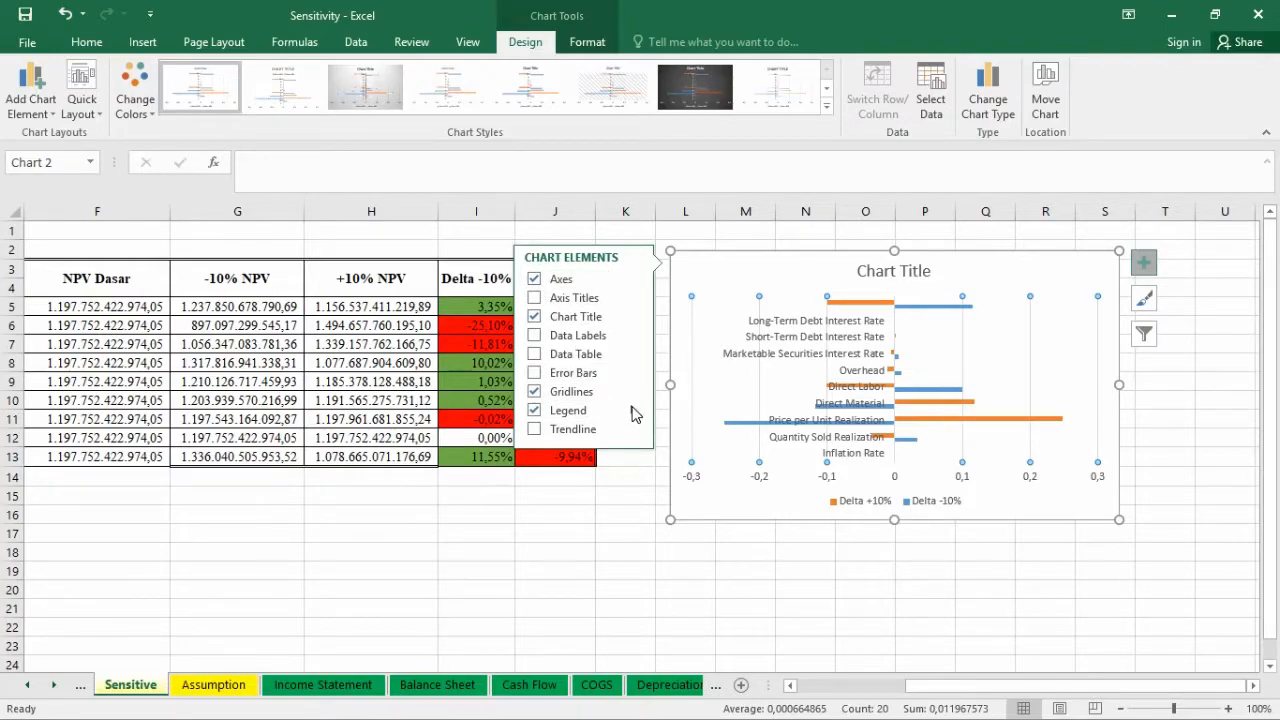
click(745, 553)
click(762, 479)
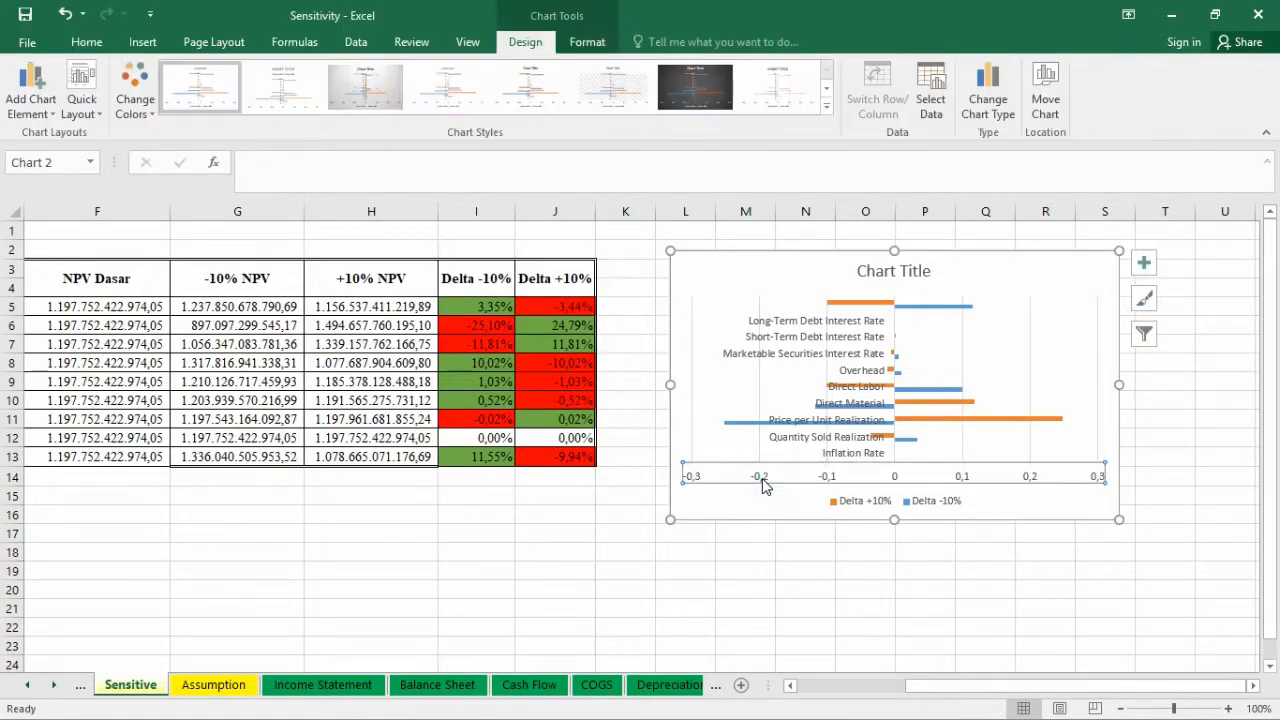
key(Delete)
Examine the line formatting options for the delta chart's primary major vertical gridlines.
click(1143, 270)
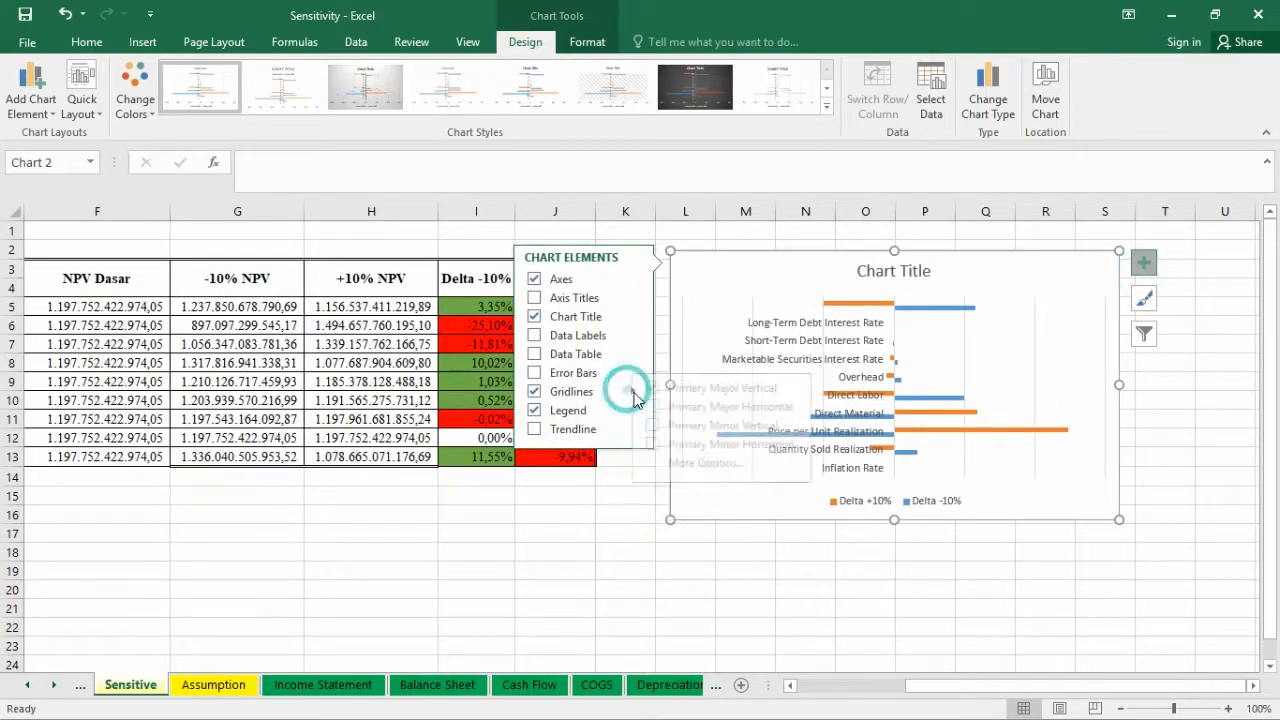
mouse_move(632, 391)
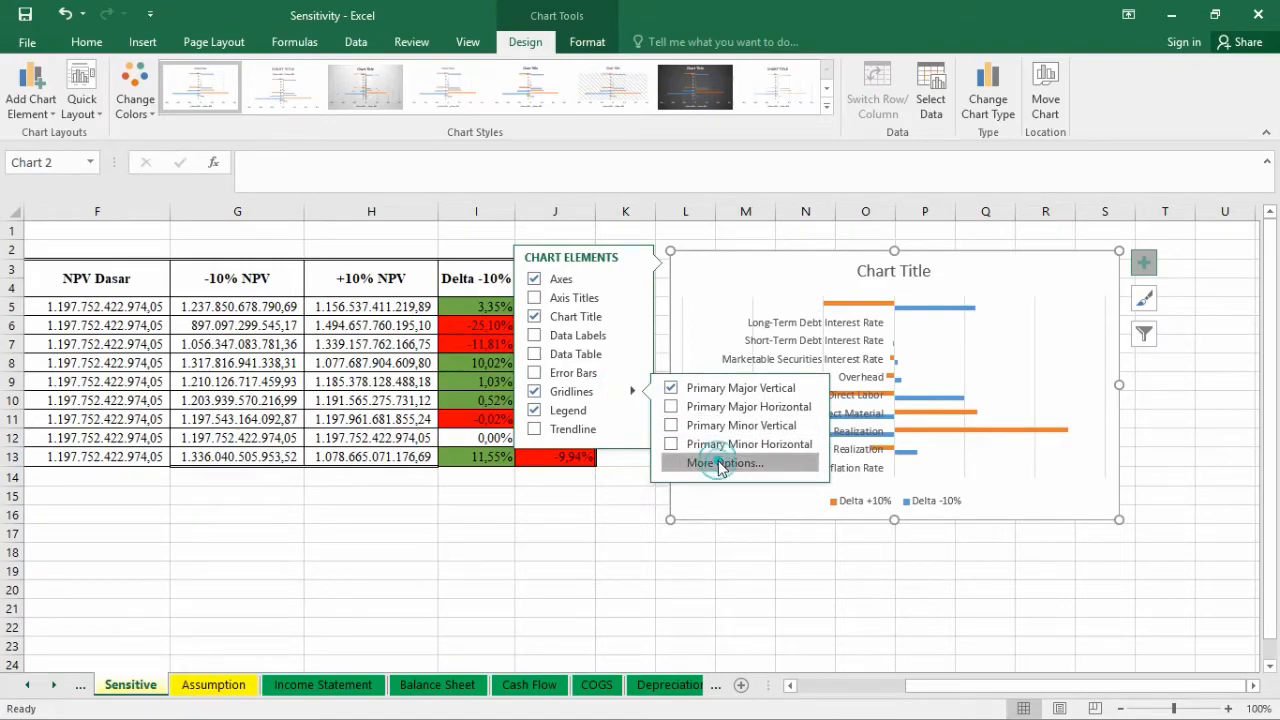
click(722, 464)
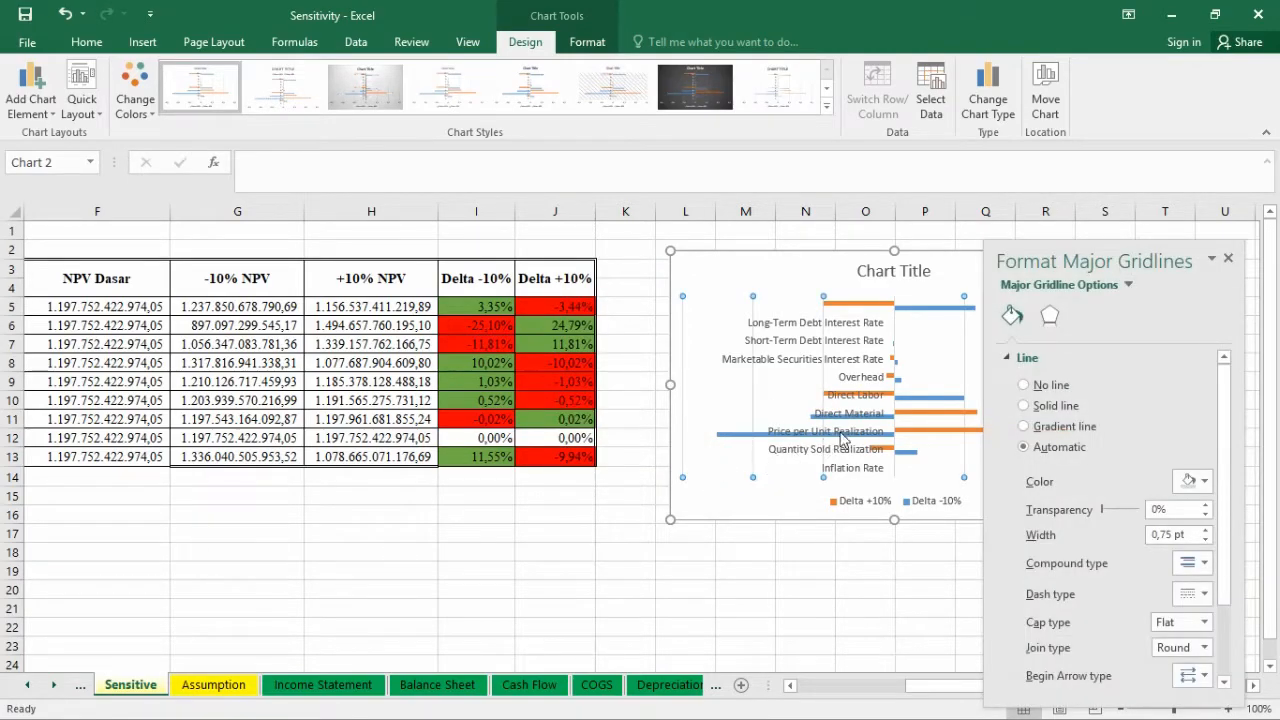
scroll(1114, 492, down, 3)
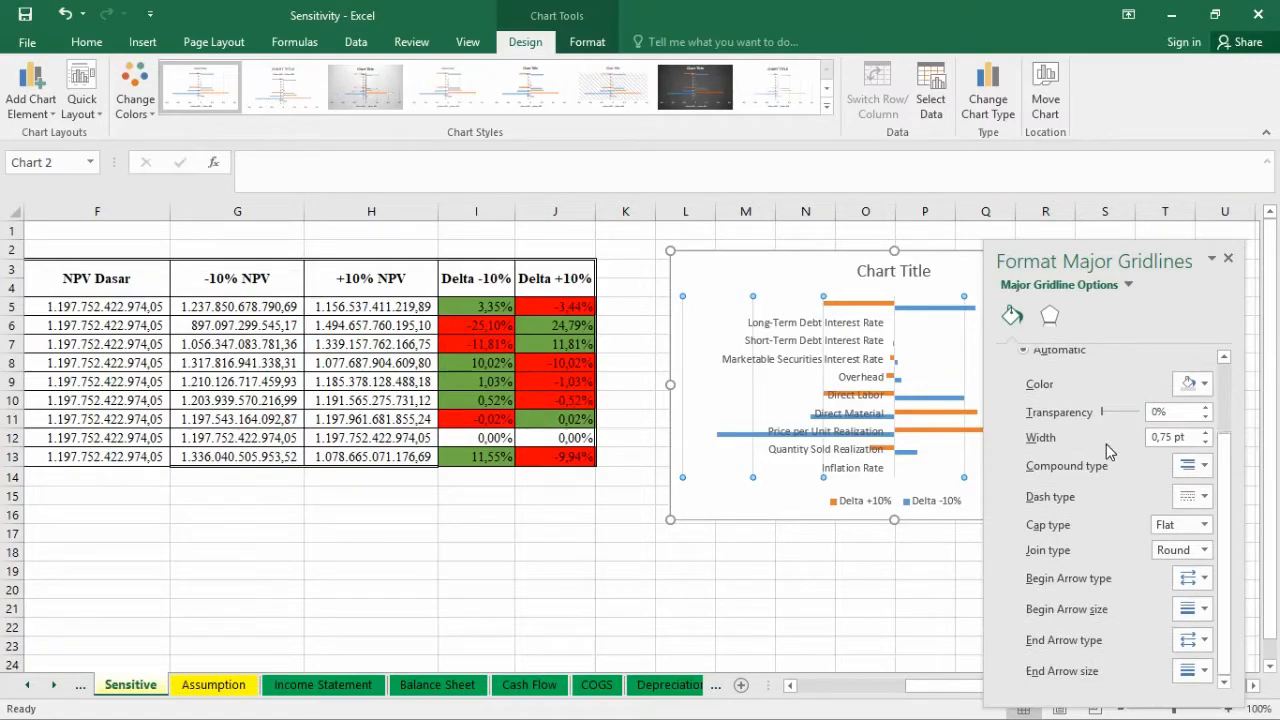
scroll(1106, 444, up, 3)
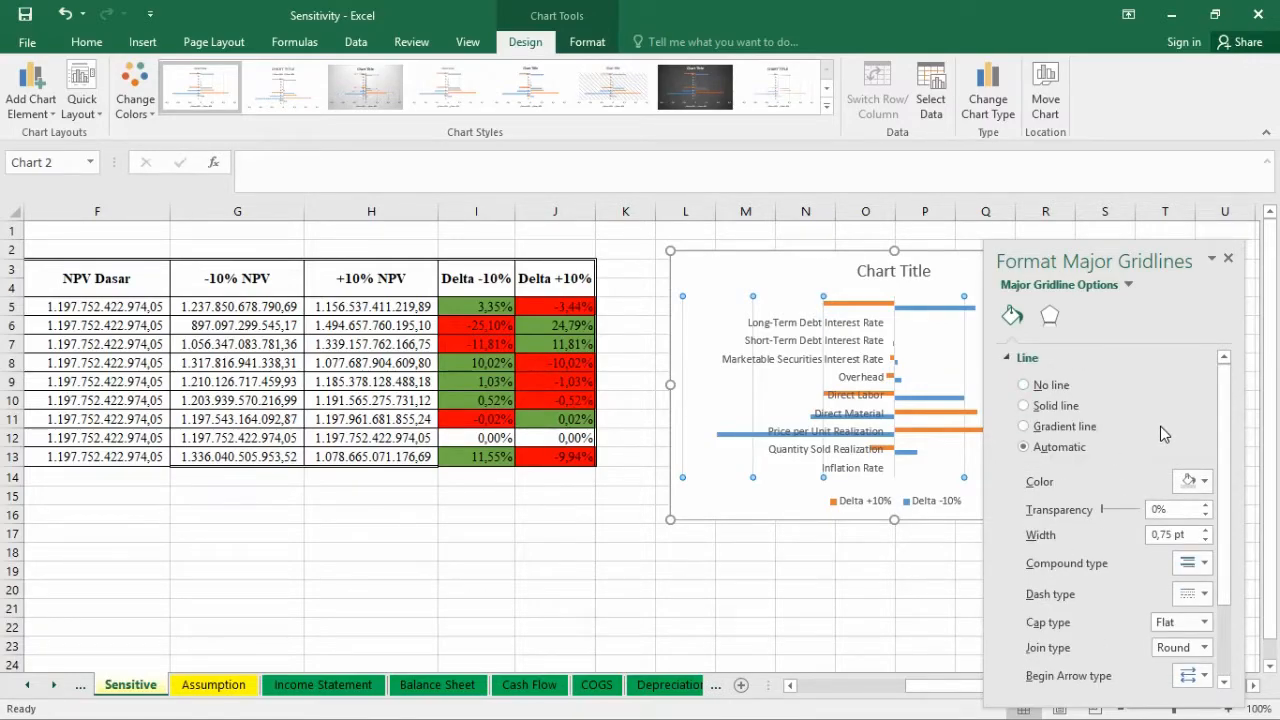
scroll(1163, 431, down, 3)
click(853, 587)
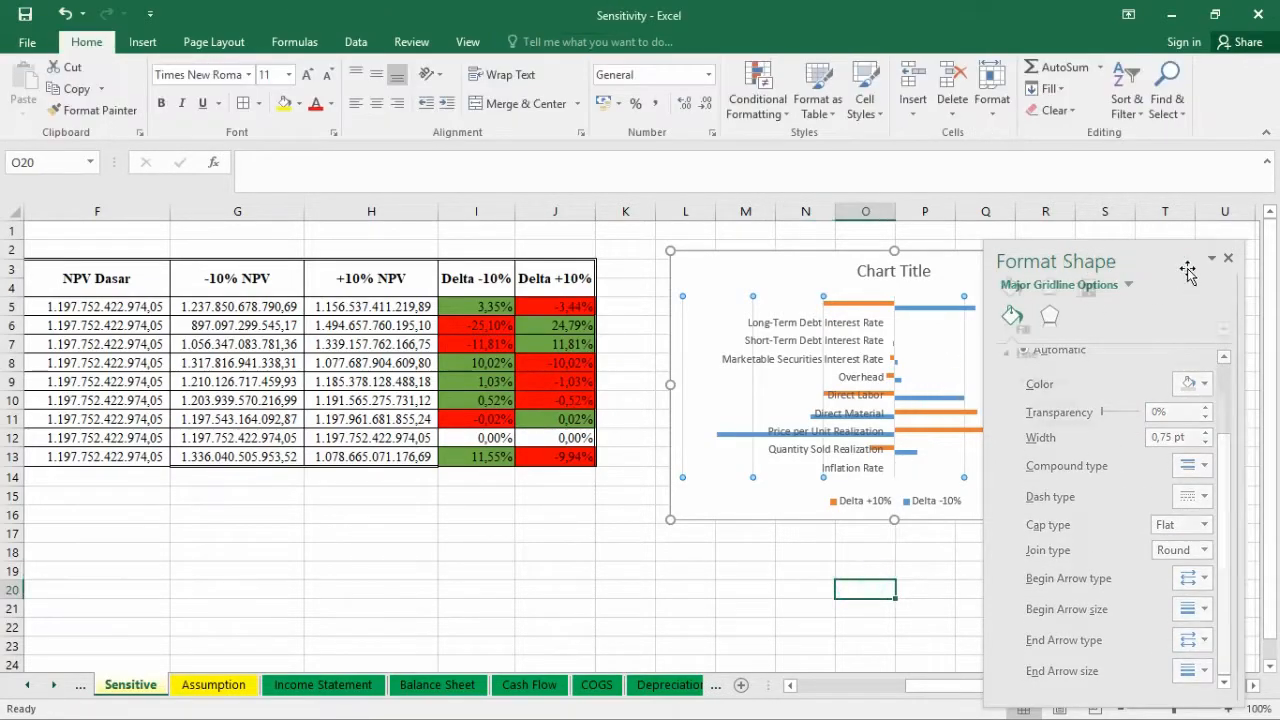
click(1228, 258)
Format the Delta -10% data series with a series overlap of 100% and a gap width of 0%.
click(908, 378)
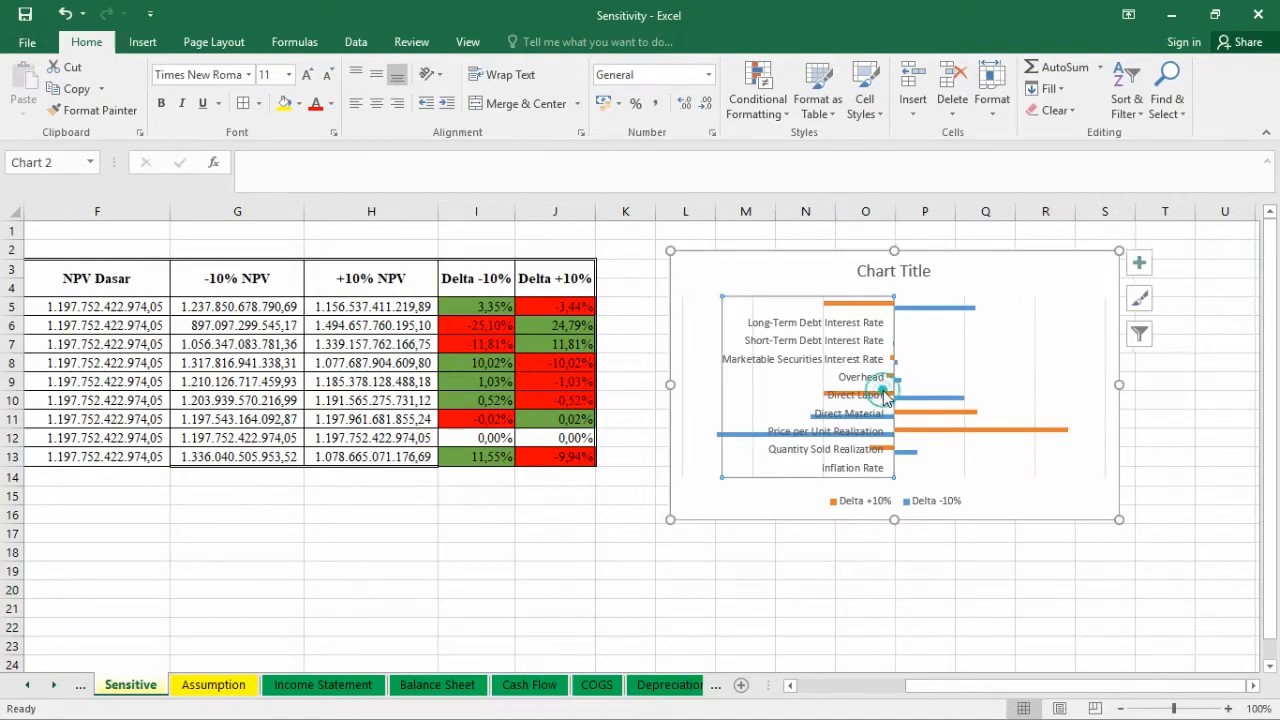
click(951, 315)
right_click(951, 315)
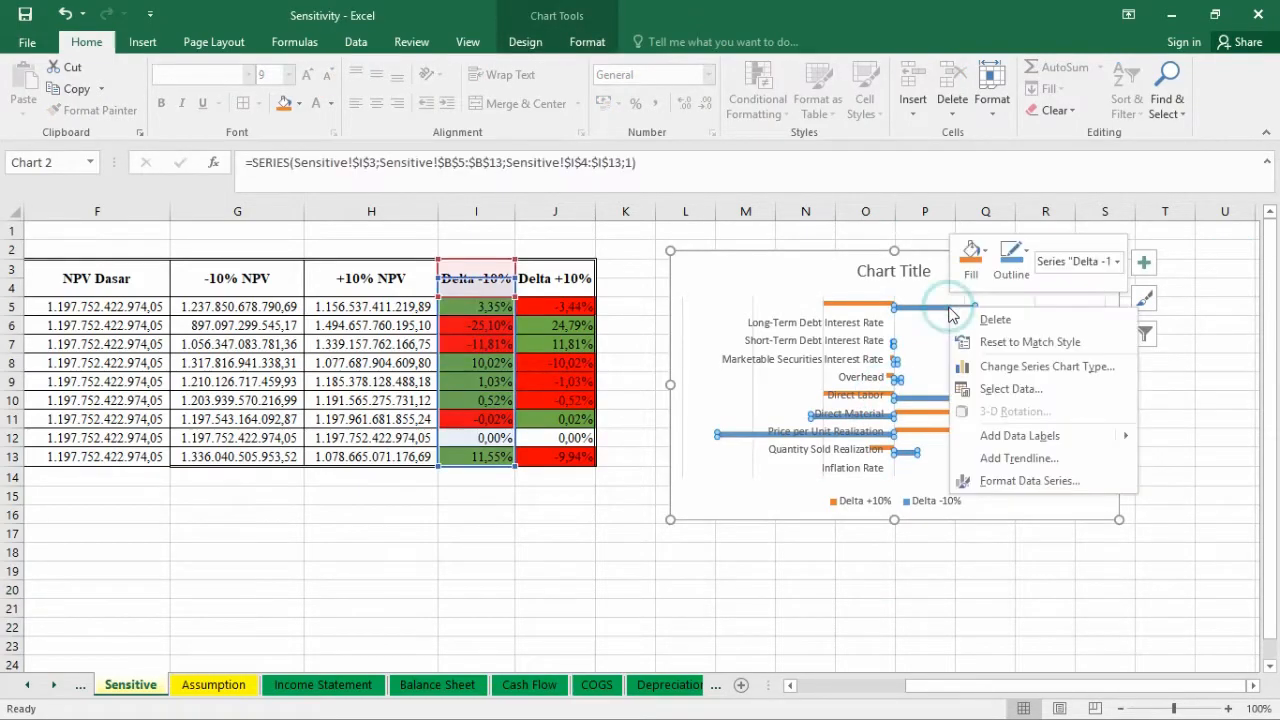
click(1030, 481)
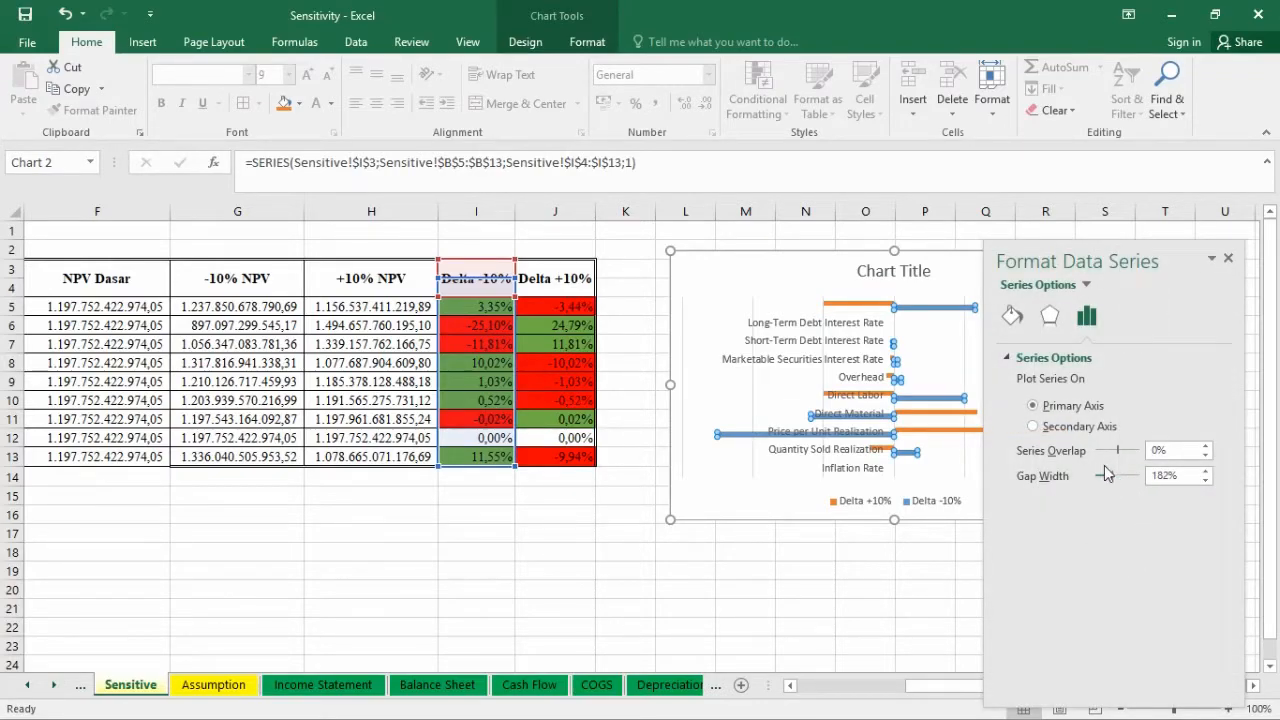
drag(1158, 453, 1134, 457)
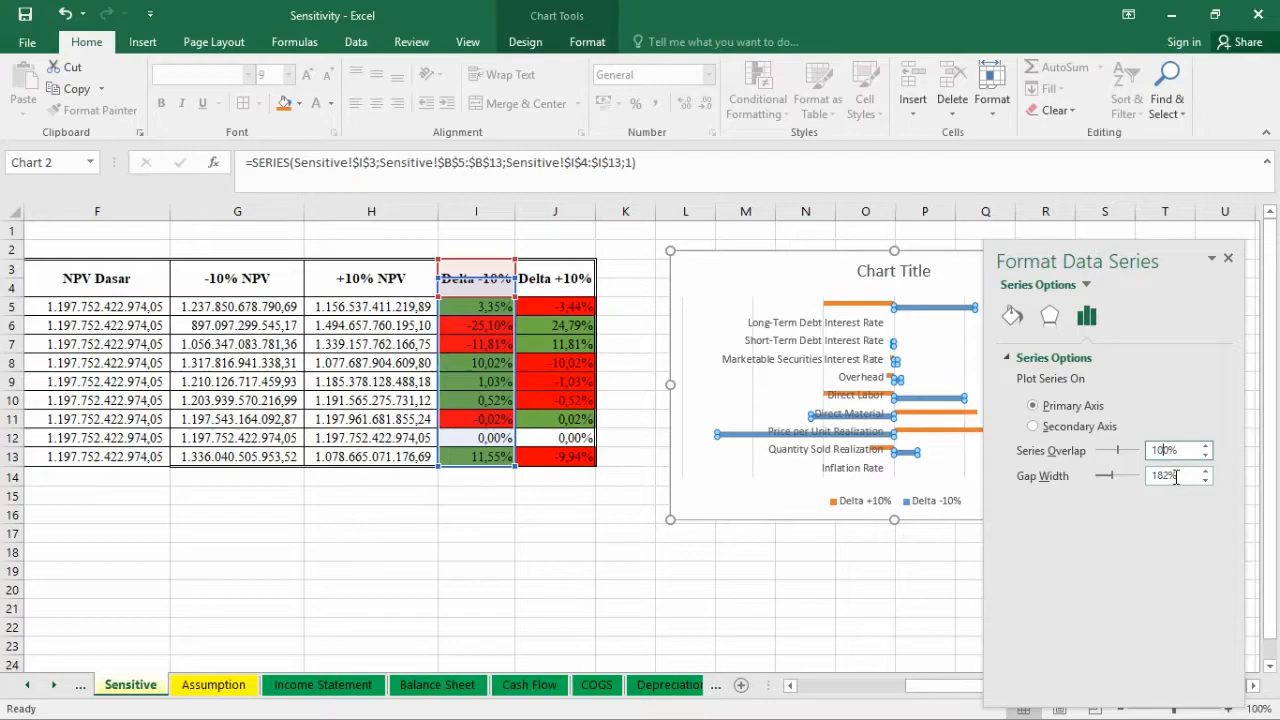
drag(1168, 476, 1123, 463)
text(0)
click(1229, 258)
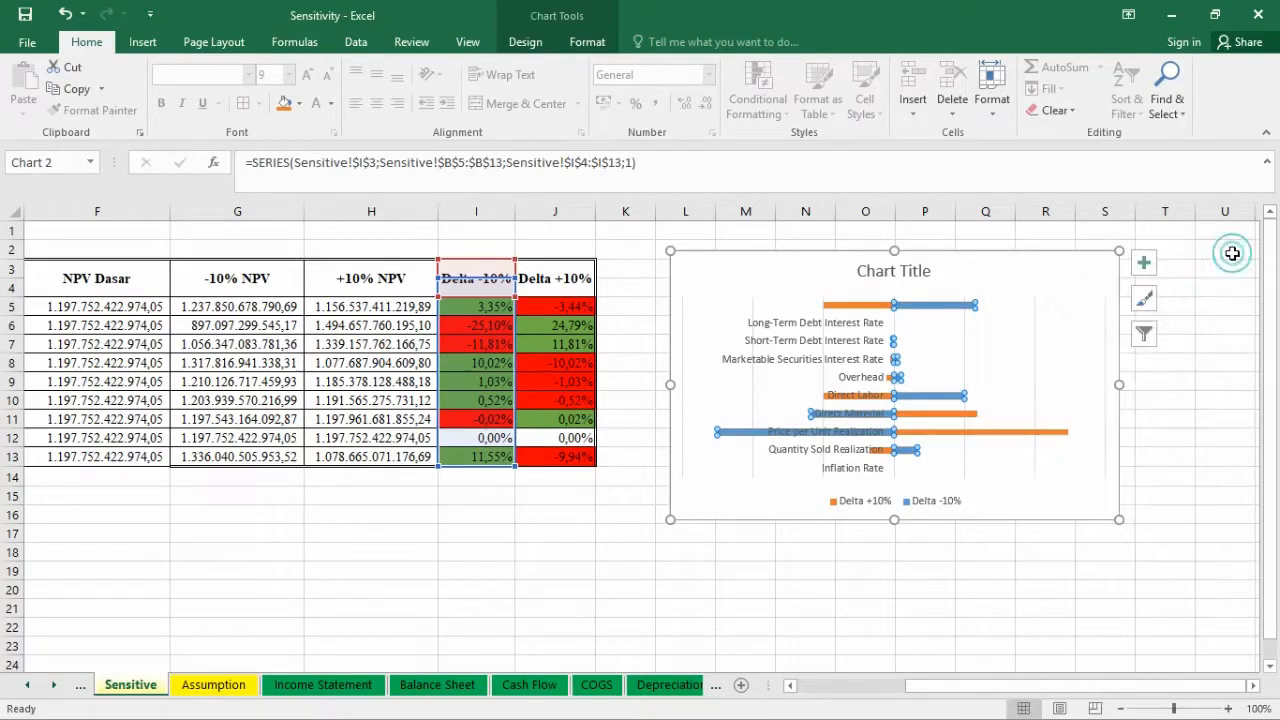
click(1110, 530)
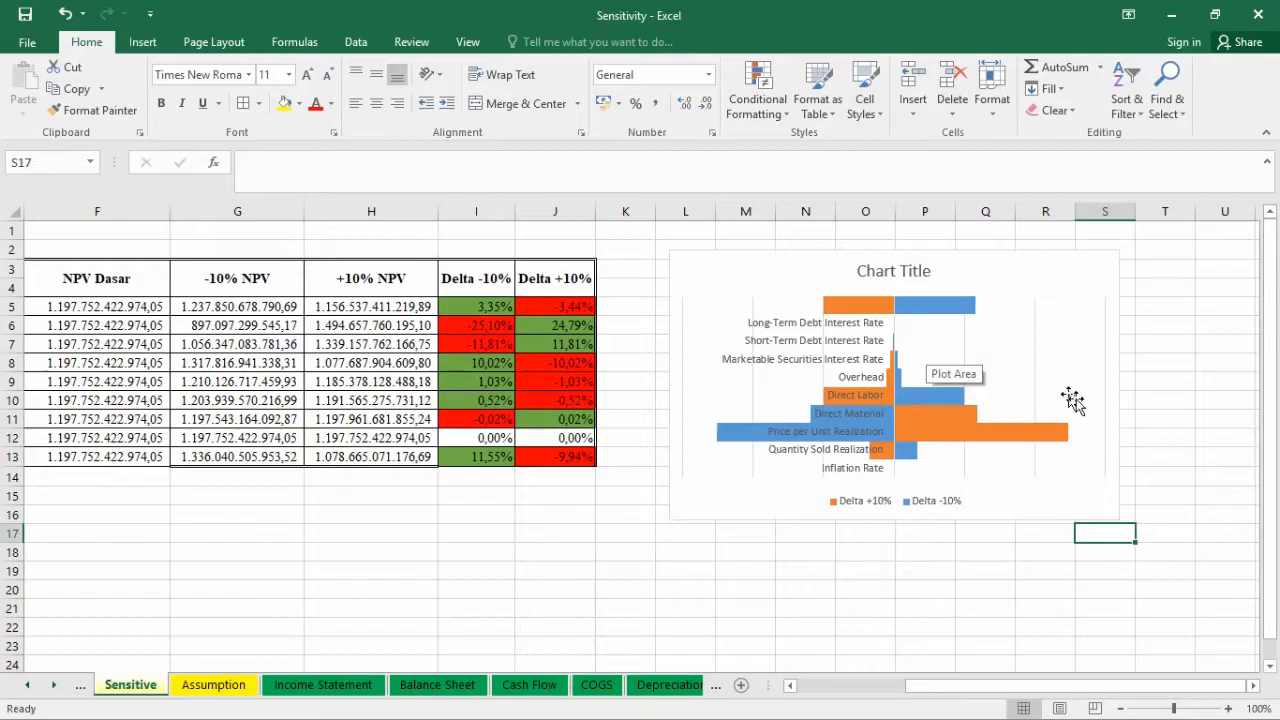
Change the title of the delta bar chart to "Sensitivity".
click(1251, 686)
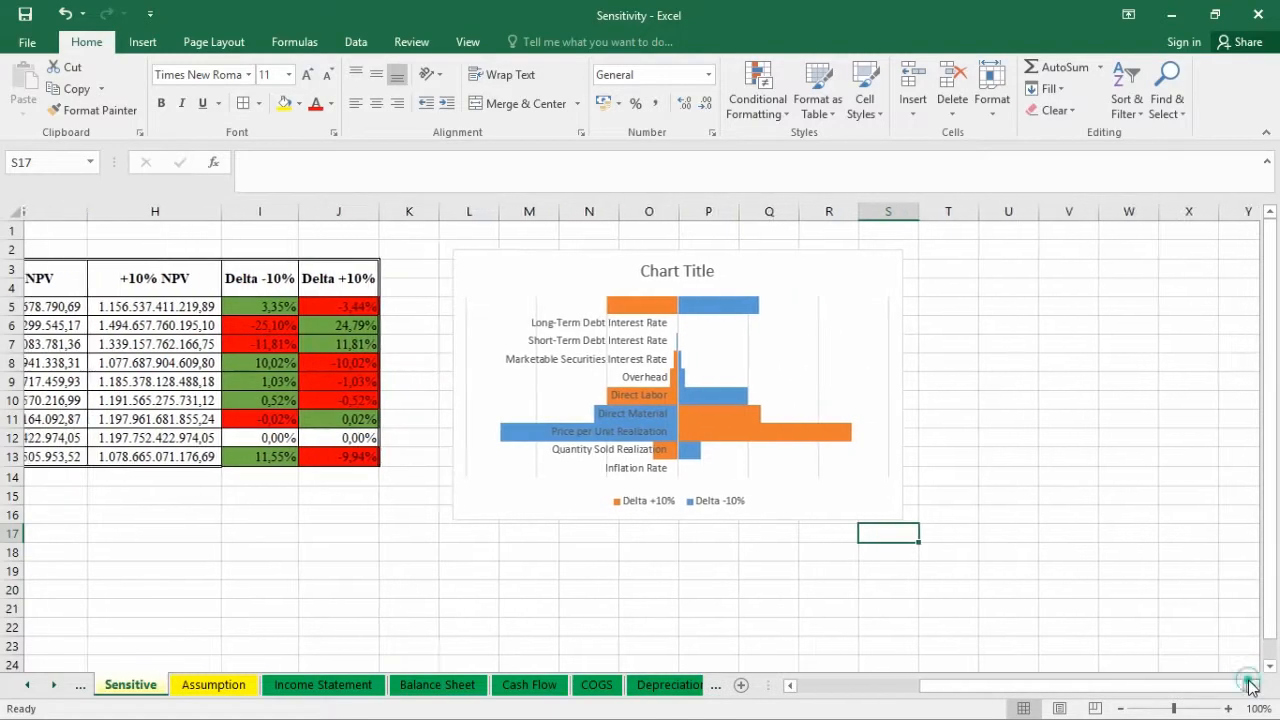
click(1251, 686)
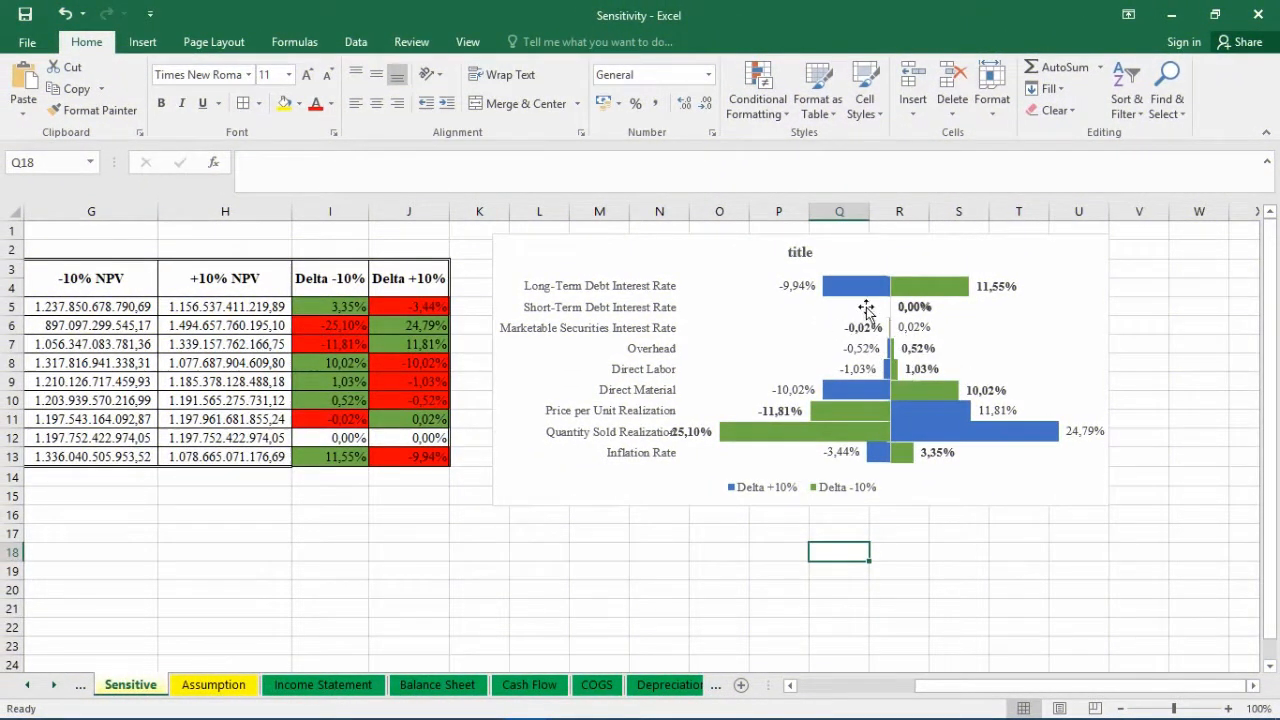
click(797, 252)
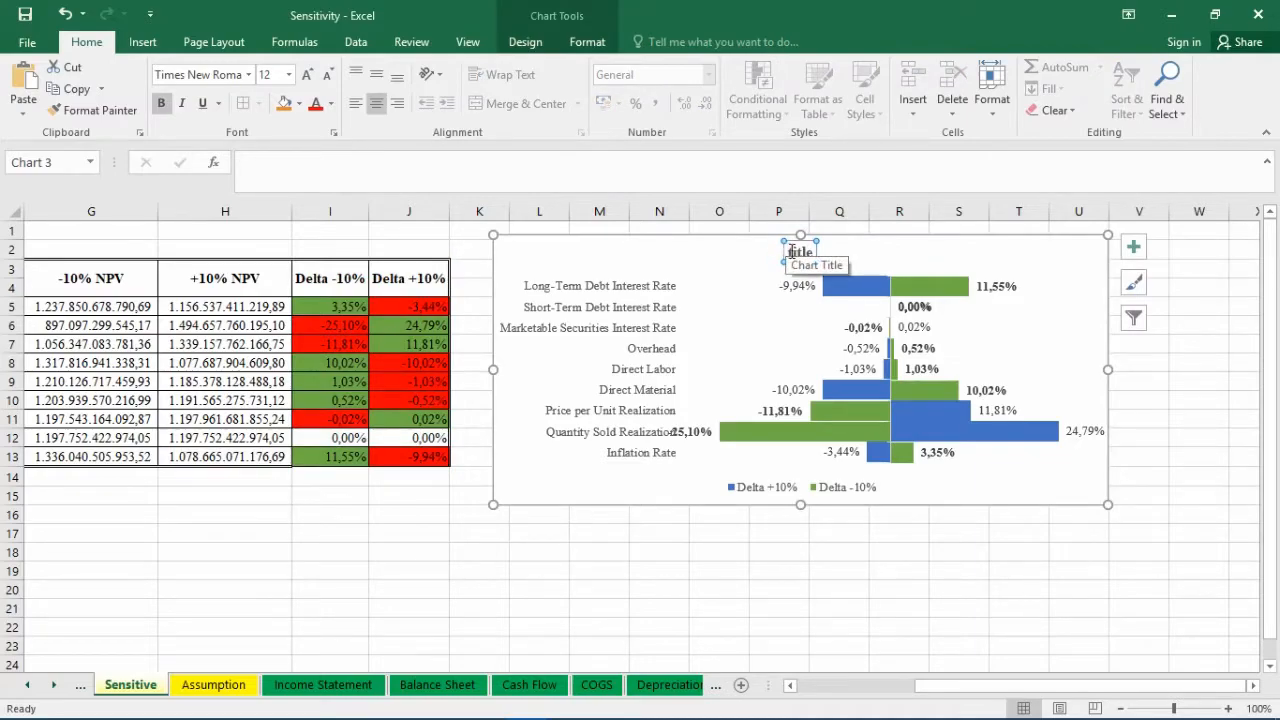
click(790, 252)
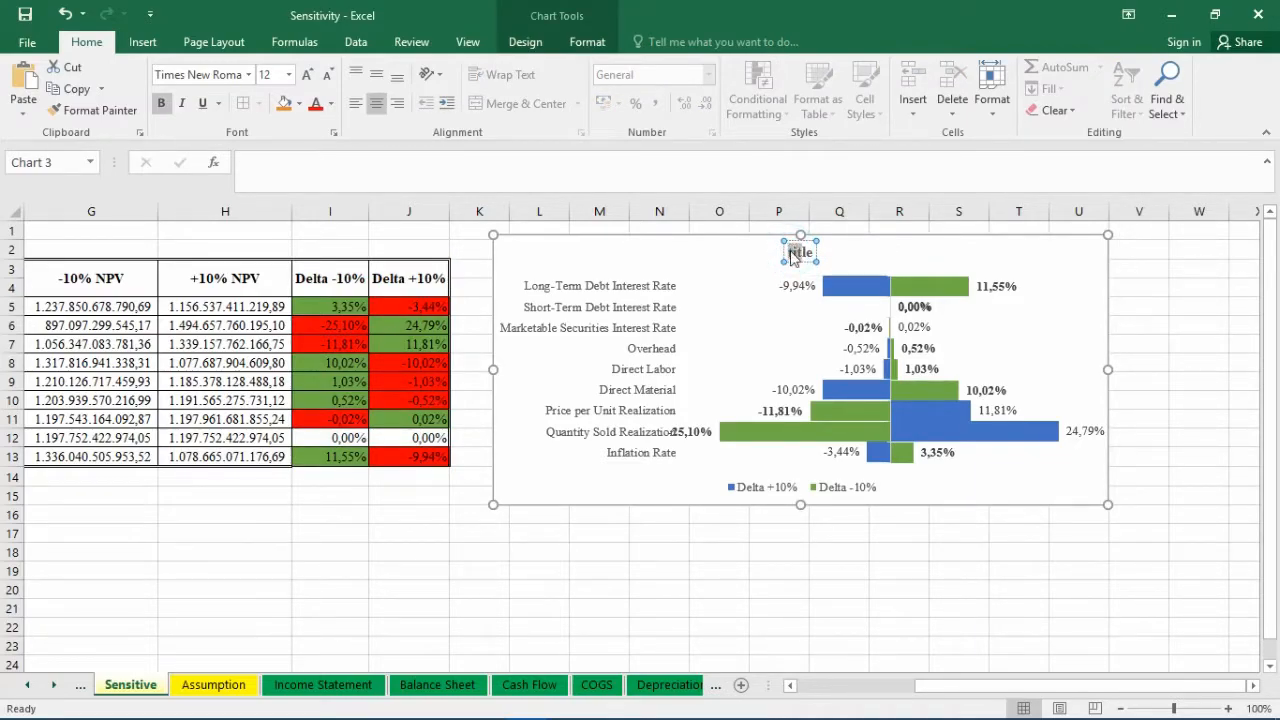
text(Sens)
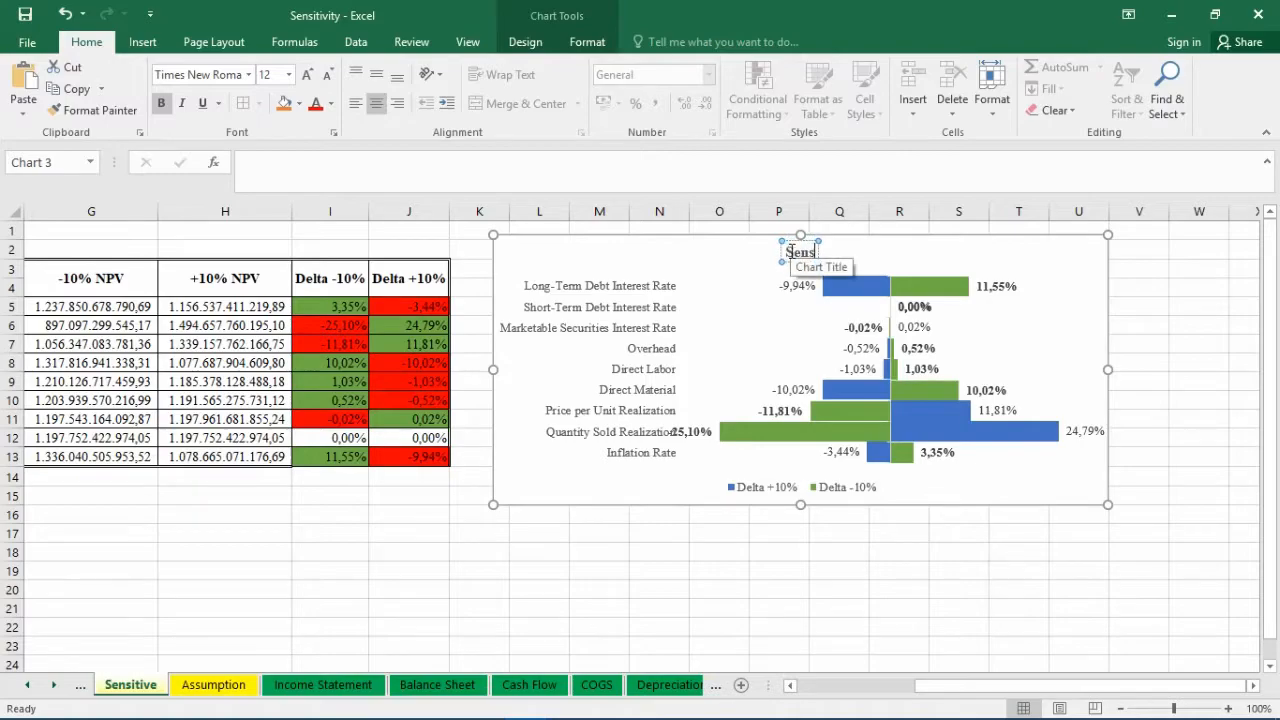
text(itivity)
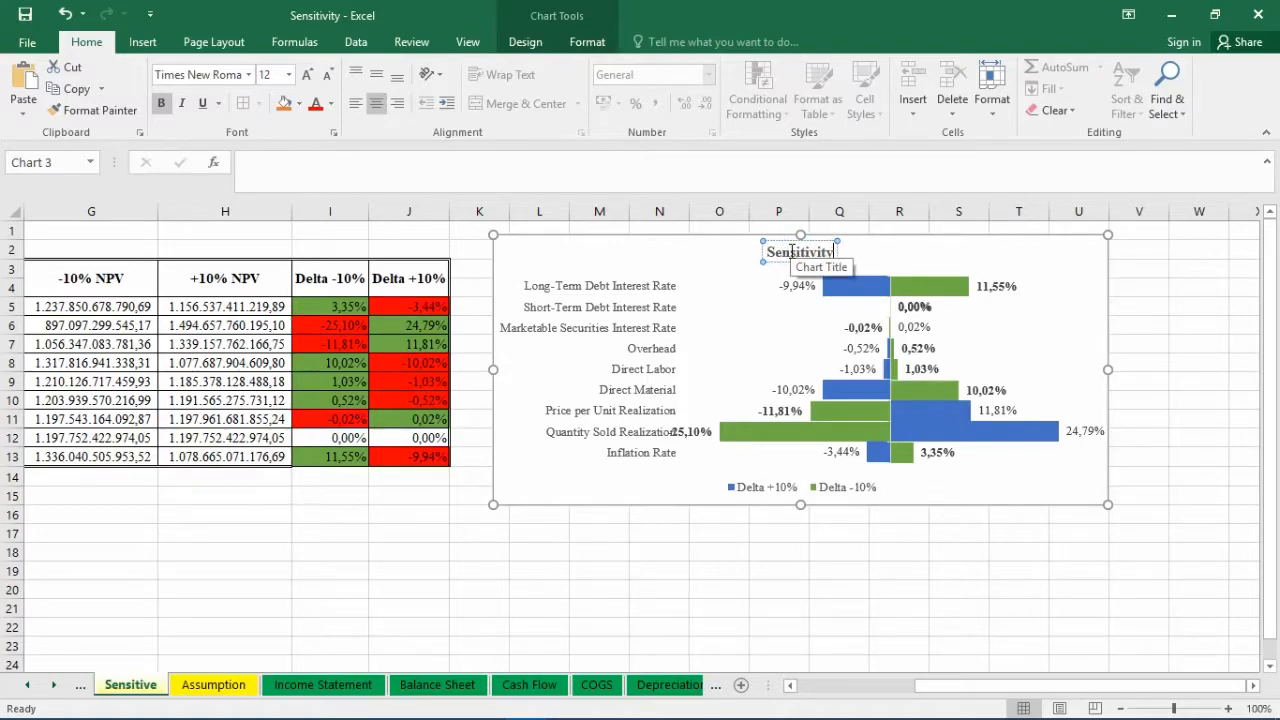
click(686, 526)
Move the Delta -10% data label of Quantity Sold Realization slightly up and clear of the category name.
click(688, 431)
click(700, 425)
drag(700, 425, 712, 415)
click(740, 548)
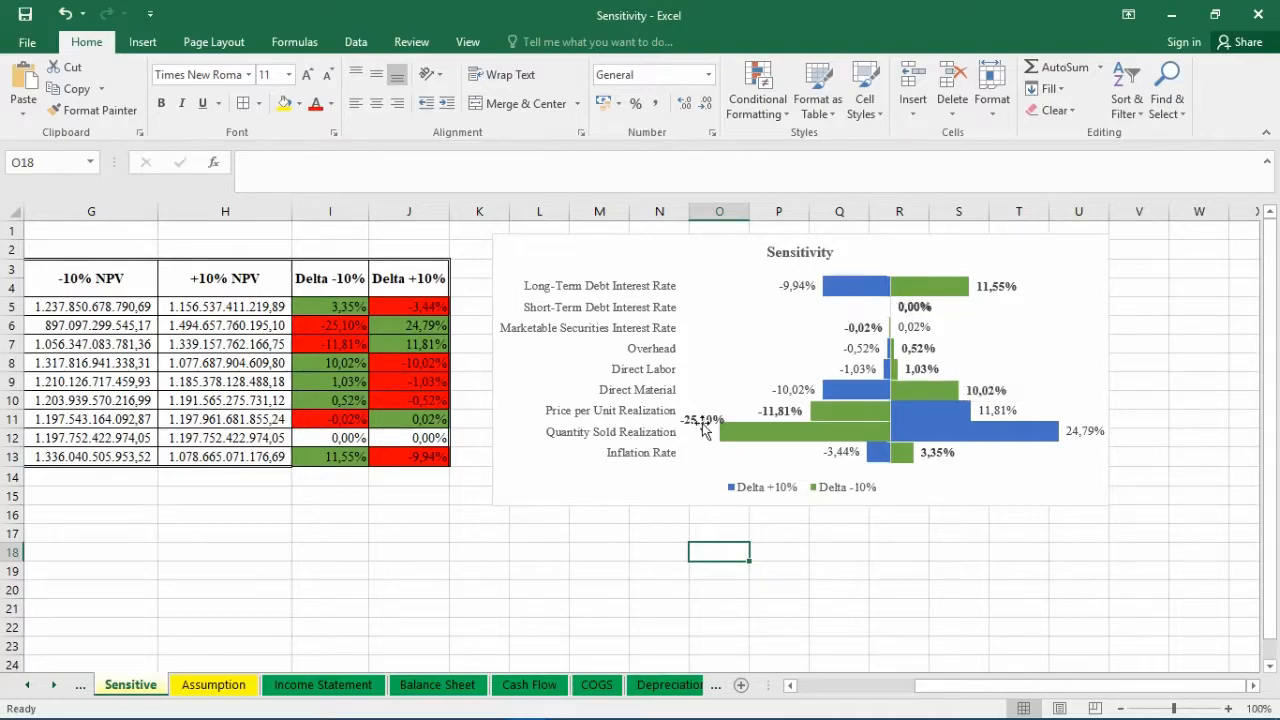
Review the Sensitivity chart's bars against the parameters, deviations, NPVs and deltas in the sensitivity table.
mouse_move(846, 290)
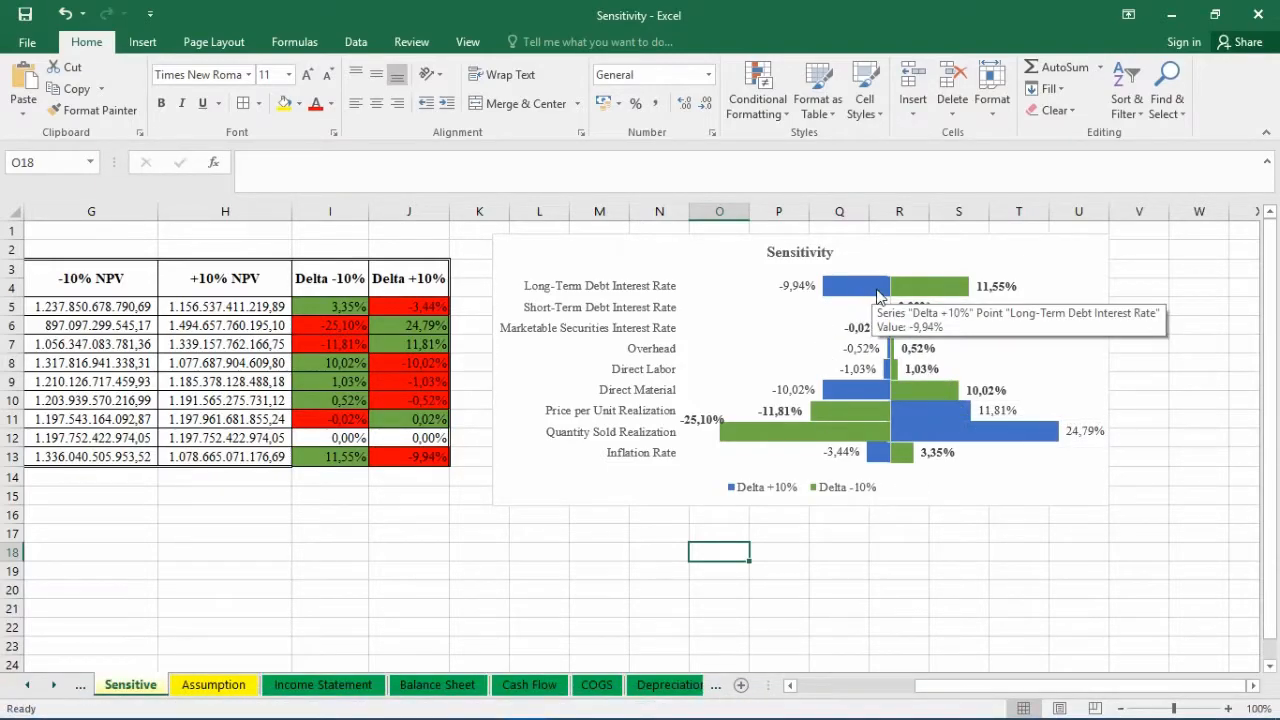
mouse_move(865, 422)
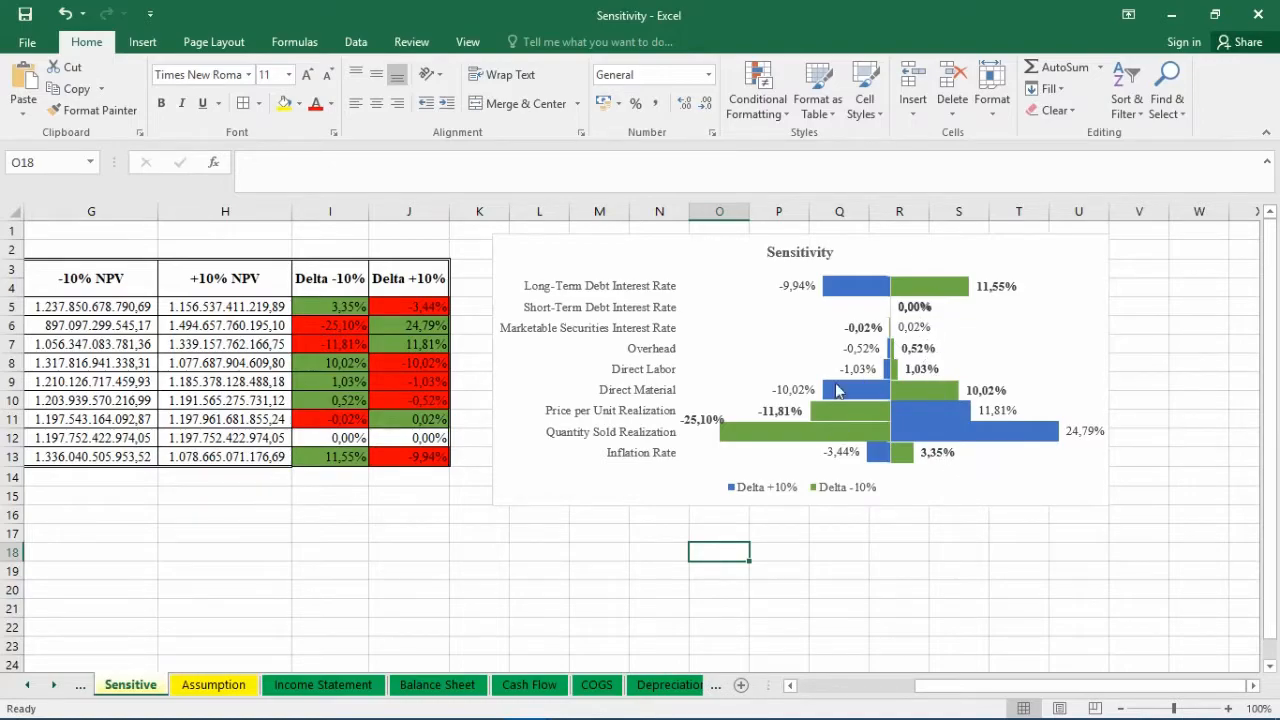
mouse_move(866, 389)
drag(970, 686, 870, 627)
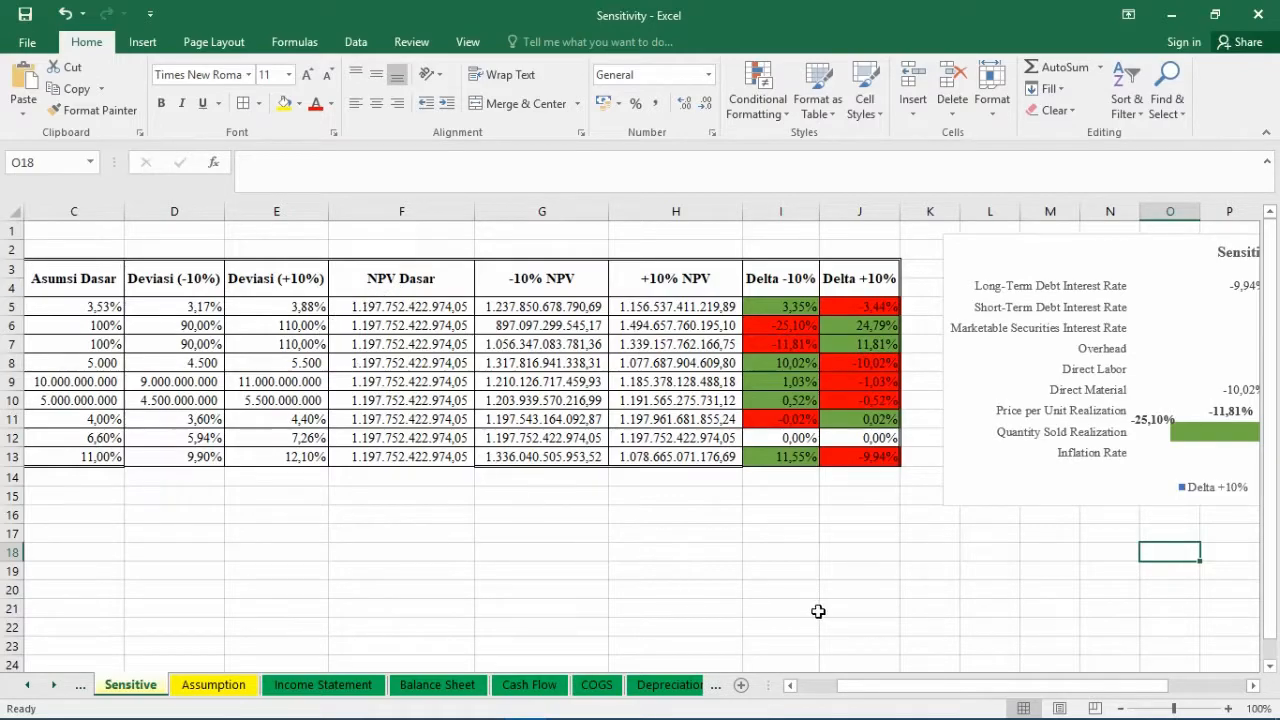
drag(855, 686, 790, 684)
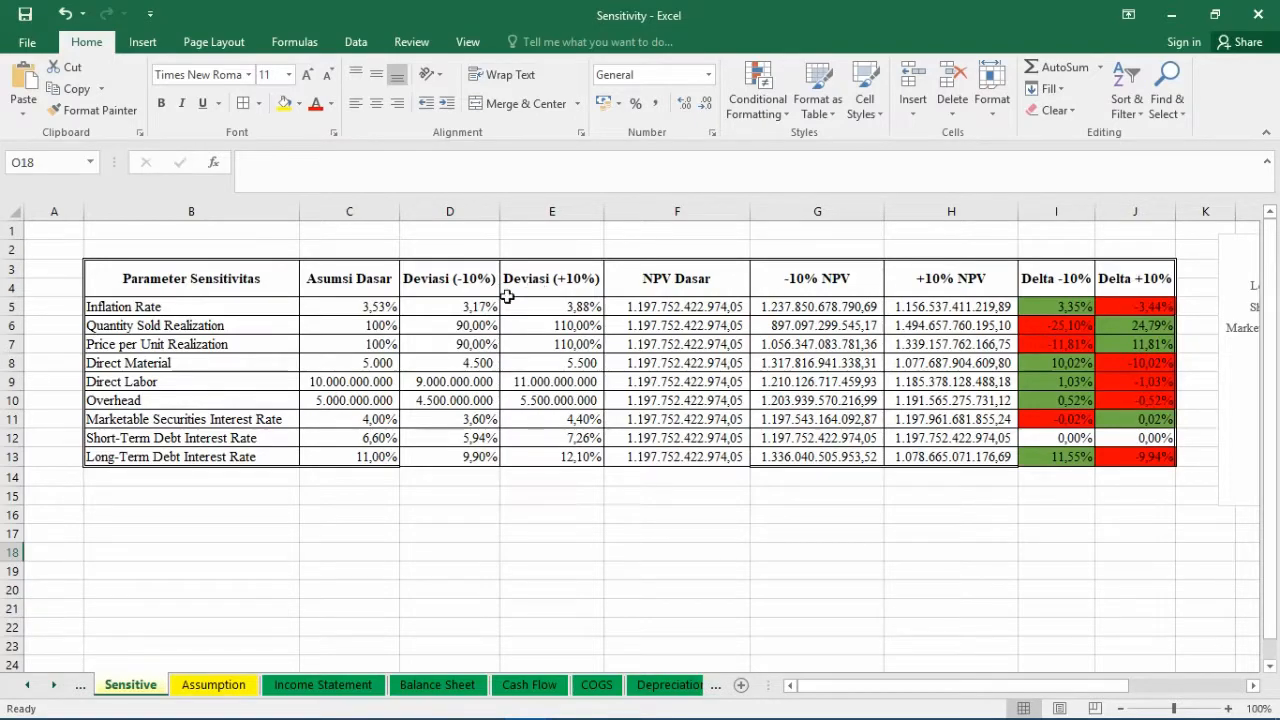
drag(835, 695, 969, 670)
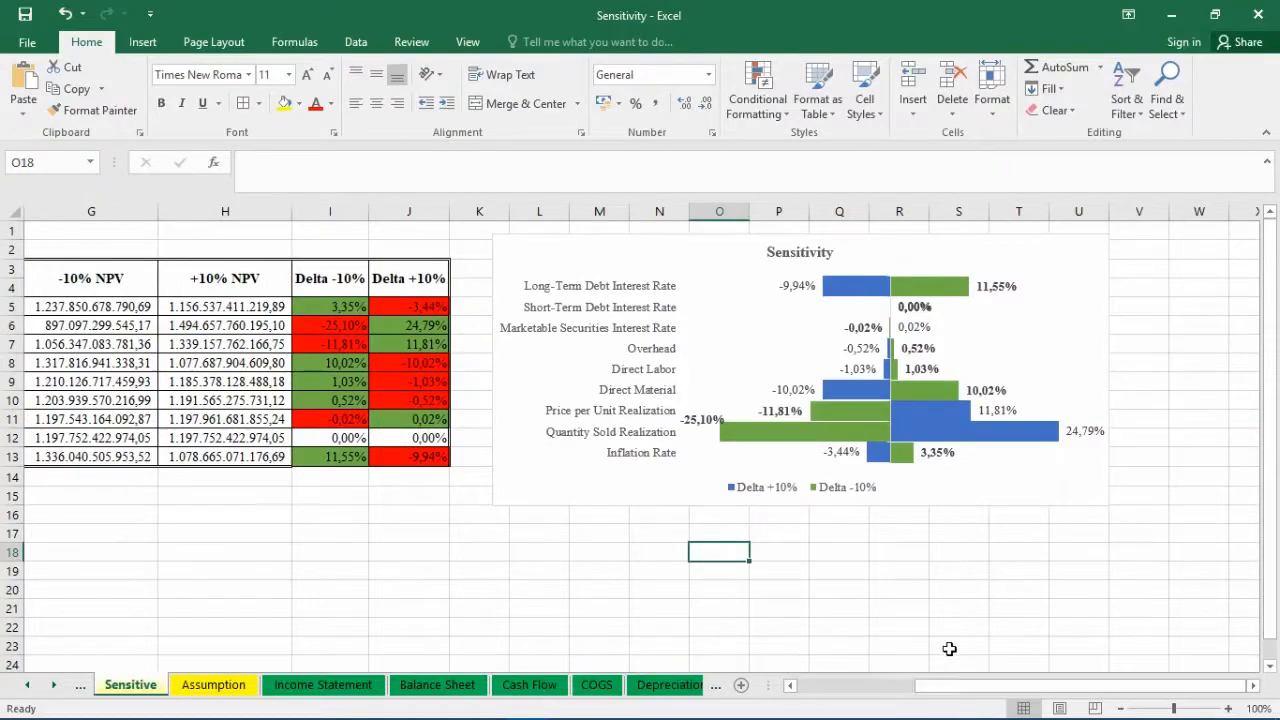
click(932, 608)
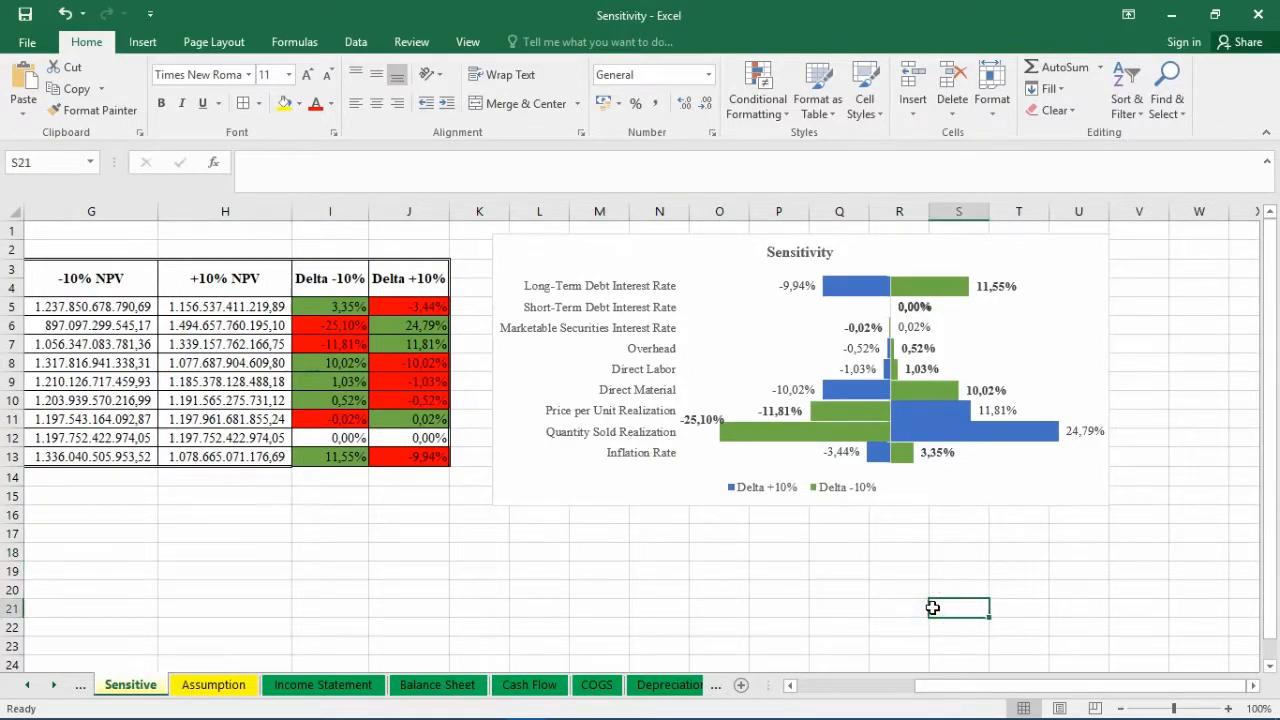